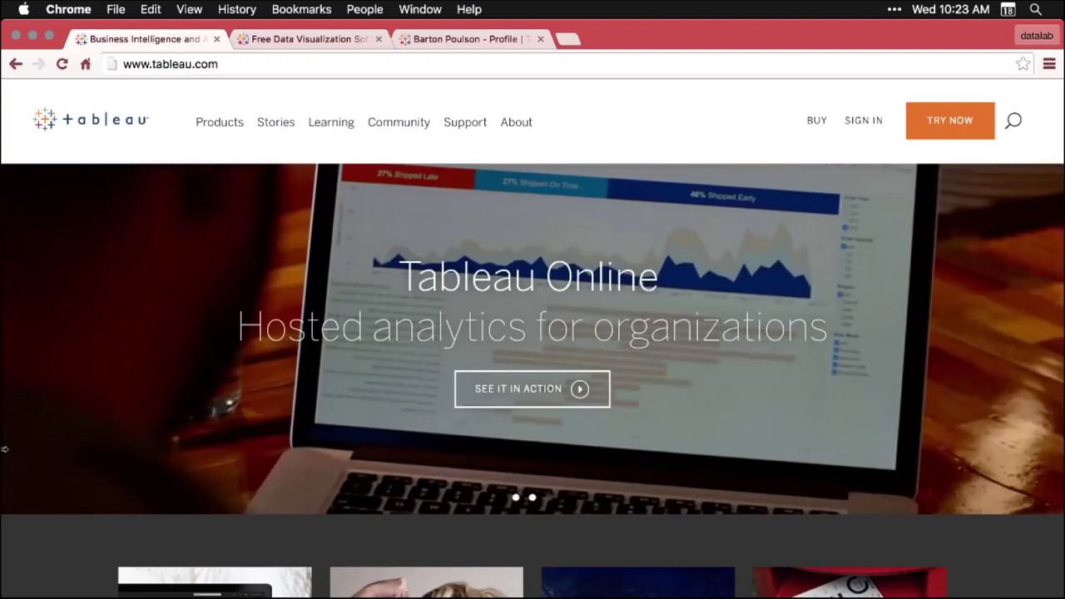
Step: Open the Tableau Public product page from the Tableau website's product list and look through it
{"action": "mouse_move", "coordinate": [226, 125]}
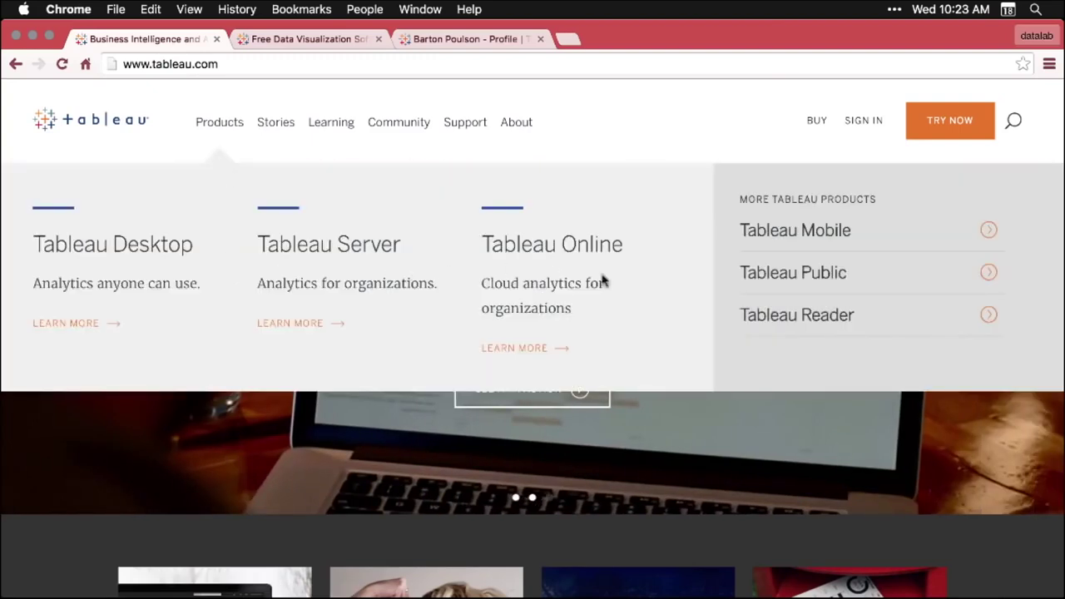
{"action": "left_click", "coordinate": [836, 274]}
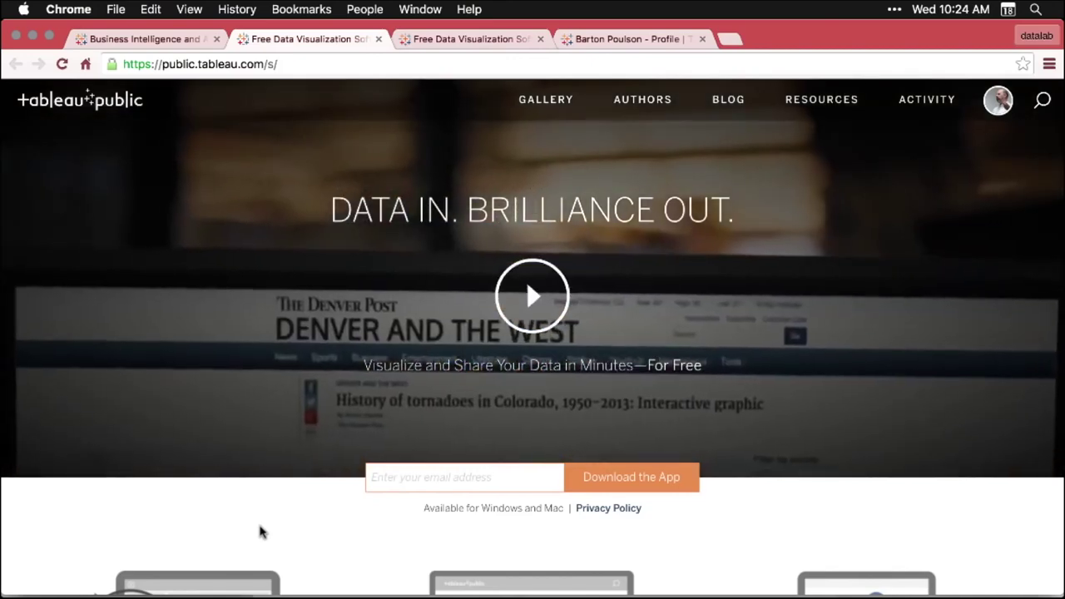
{"action": "scroll", "coordinate": [260, 532], "scroll_direction": "down", "scroll_amount": 3}
{"action": "scroll", "coordinate": [259, 533], "scroll_direction": "down", "scroll_amount": 2}
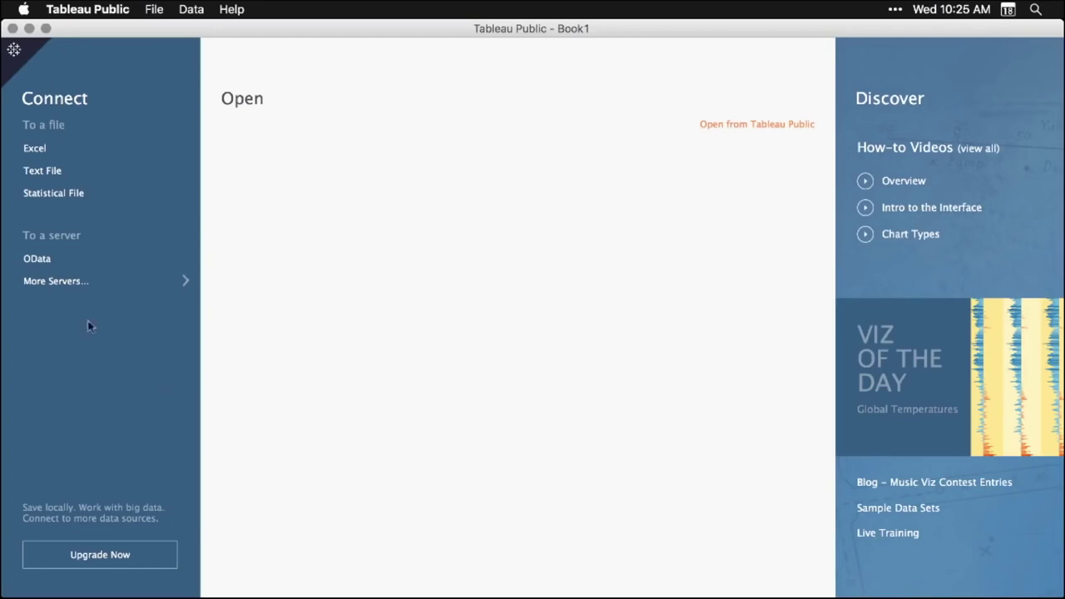
Step: In the Tableau Public application, connect to the Excel workbook DS03_2_2_TableauPublic.xlsx on the Desktop
{"action": "left_click", "coordinate": [35, 148]}
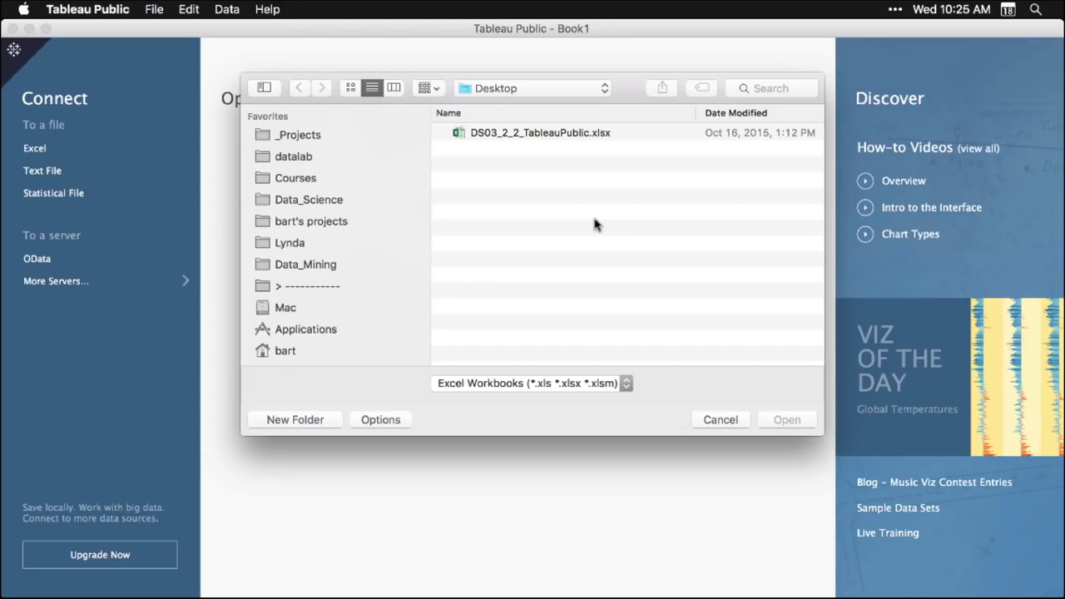
{"action": "left_click", "coordinate": [563, 135]}
{"action": "left_click", "coordinate": [787, 421]}
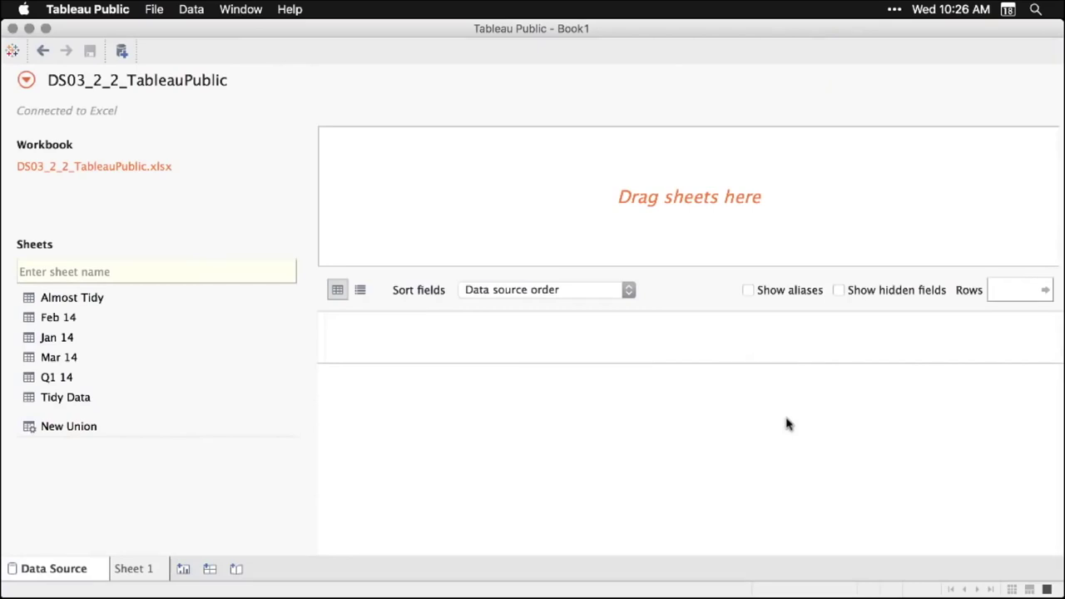
Step: Add the Tidy Data sheet to the data source and review its rows and the Sales field's options
{"action": "left_click", "coordinate": [69, 404]}
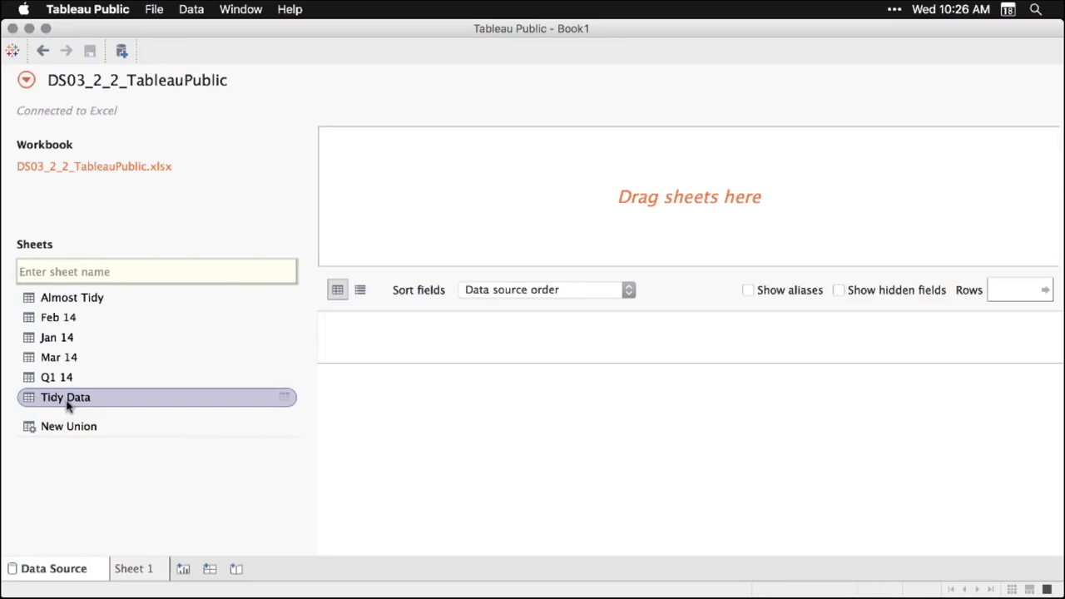
{"action": "left_click_drag", "start_coordinate": [69, 405], "coordinate": [515, 202]}
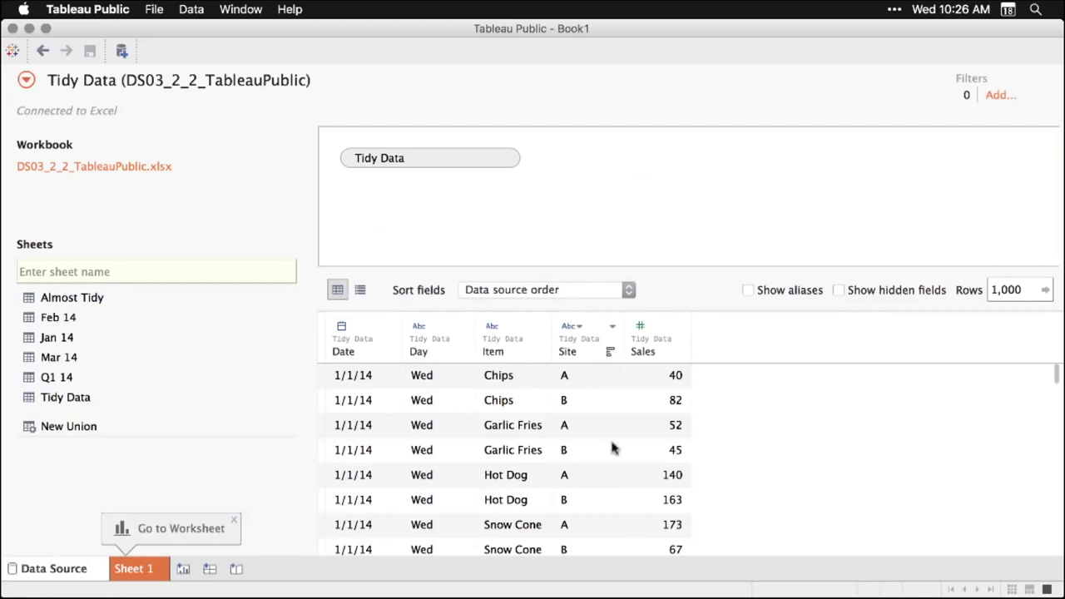
{"action": "scroll", "coordinate": [611, 449], "scroll_direction": "down", "scroll_amount": 5}
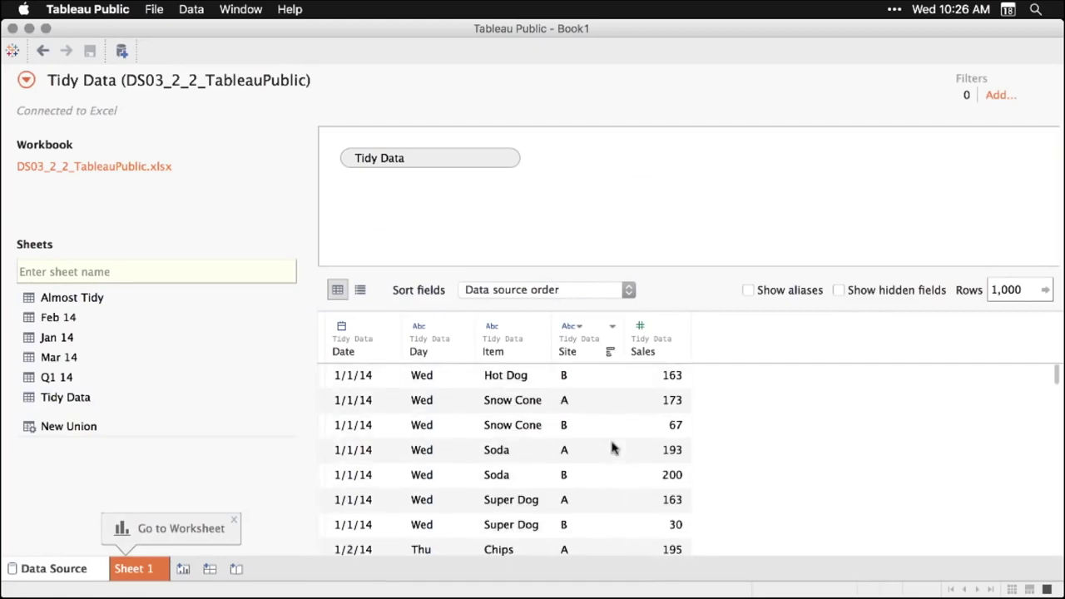
{"action": "scroll", "coordinate": [611, 449], "scroll_direction": "up", "scroll_amount": 5}
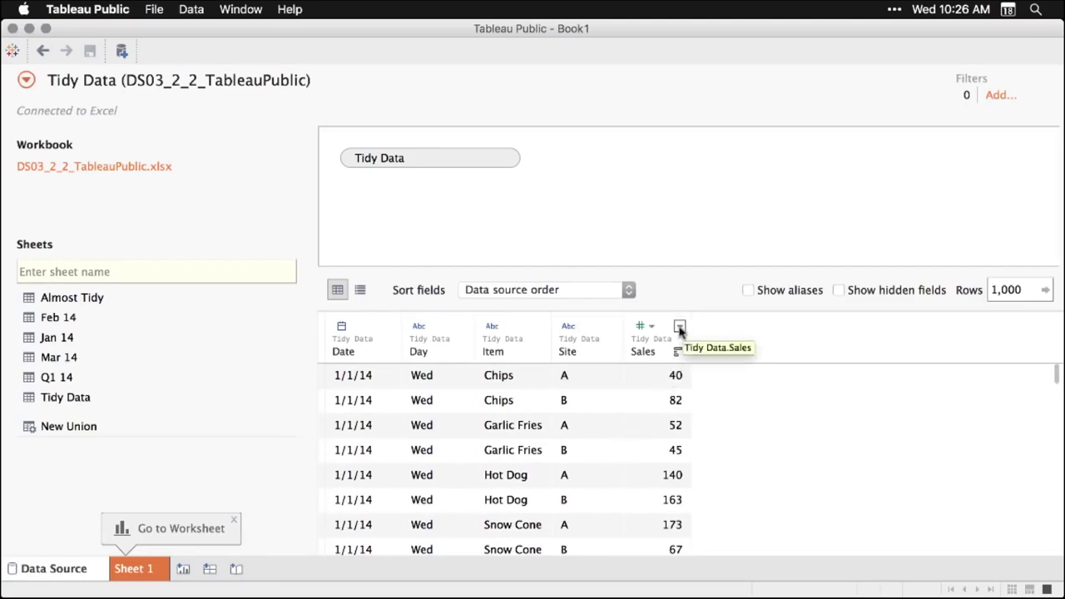
{"action": "left_click", "coordinate": [679, 327]}
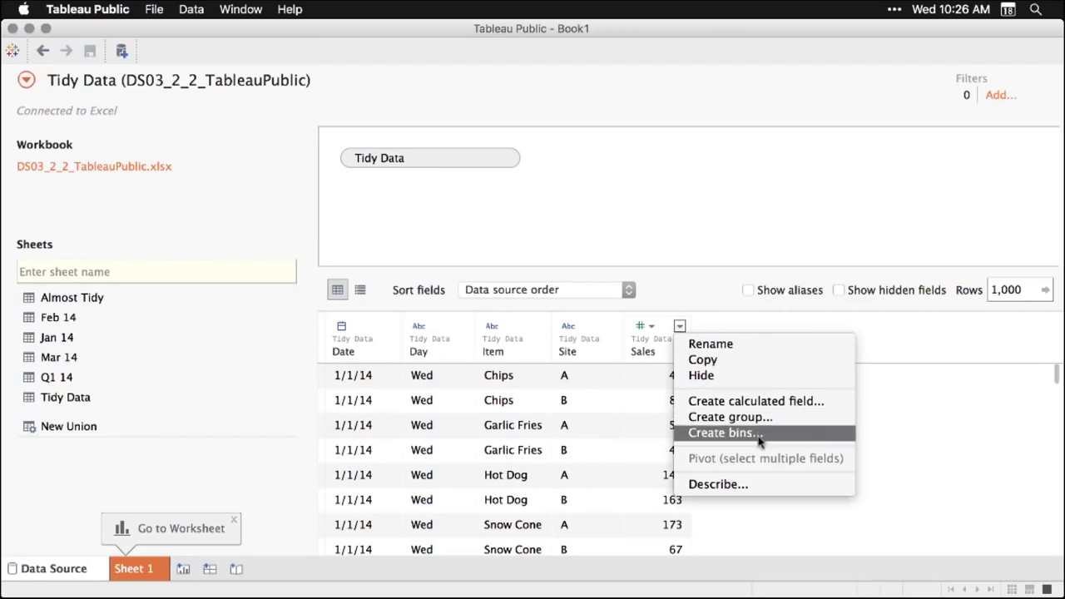
{"action": "left_click", "coordinate": [920, 342]}
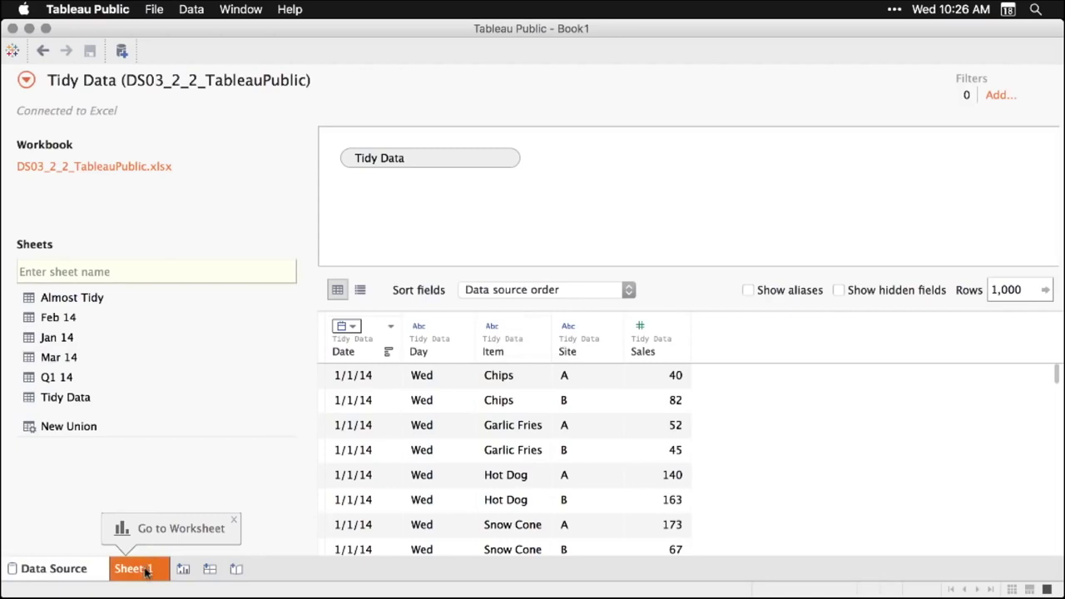
Step: Dismiss the worksheet hint and open the empty worksheet Sheet 1
{"action": "left_click", "coordinate": [234, 522]}
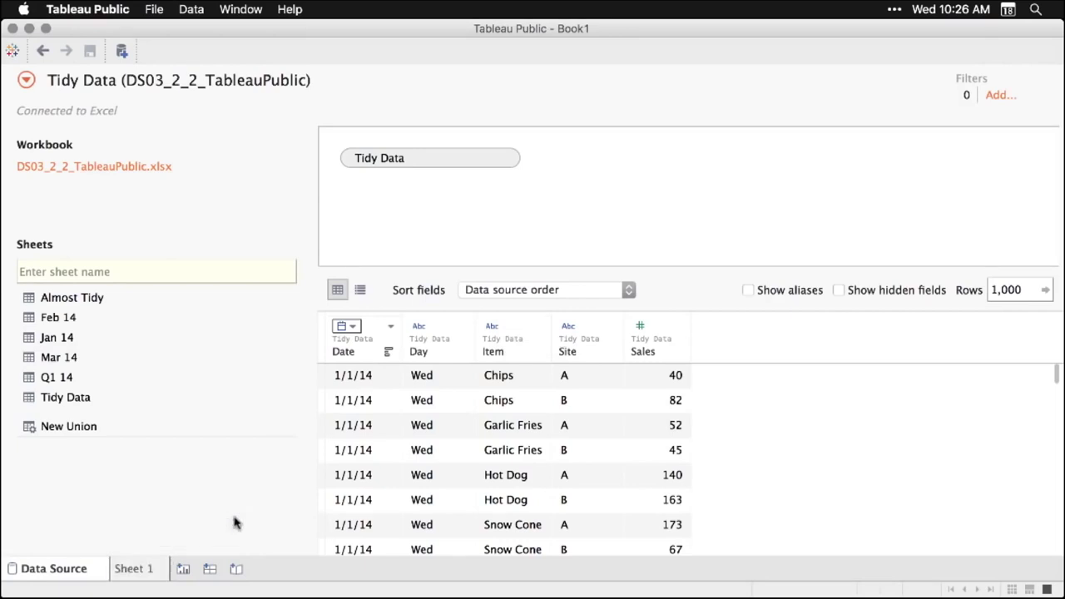
{"action": "left_click", "coordinate": [150, 572]}
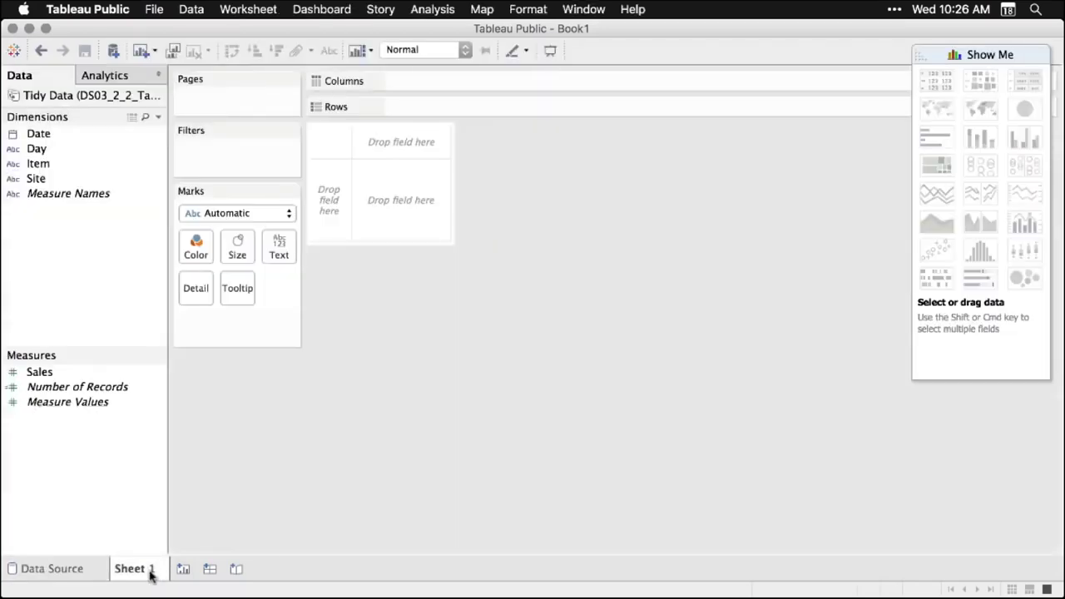
{"action": "mouse_move", "coordinate": [150, 574]}
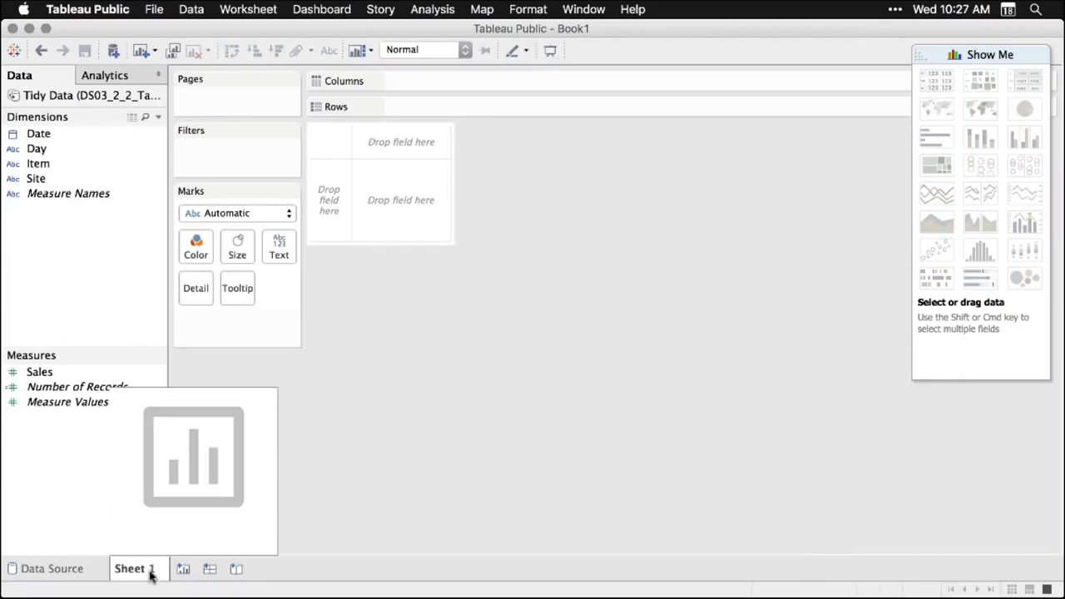
{"action": "key", "text": "super+alt+2"}
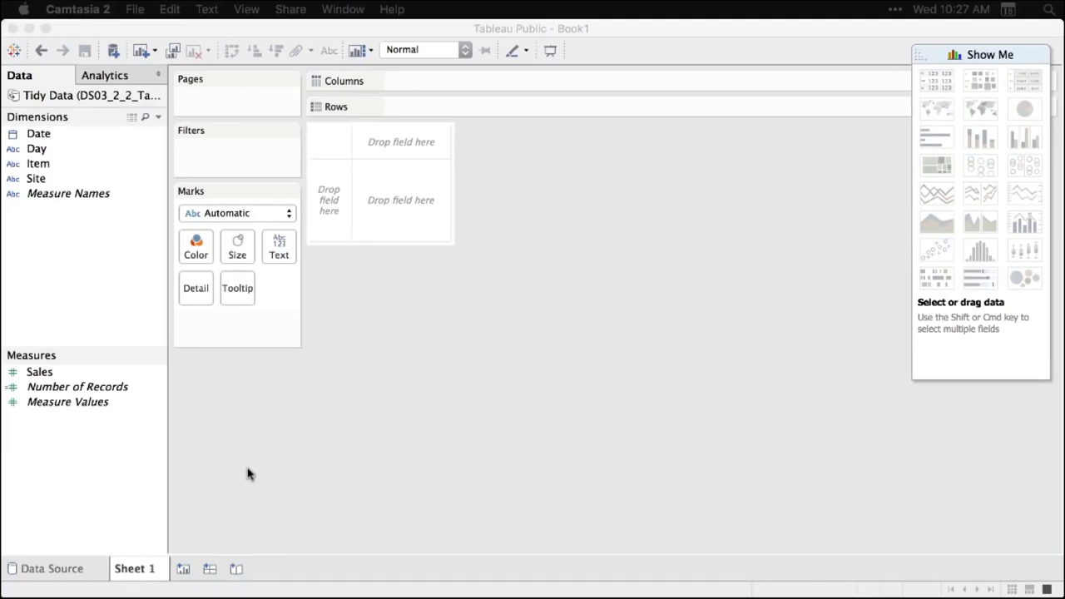
Step: Build a table of summed Sales with Item as the rows and Date as the columns
{"action": "left_click", "coordinate": [39, 373]}
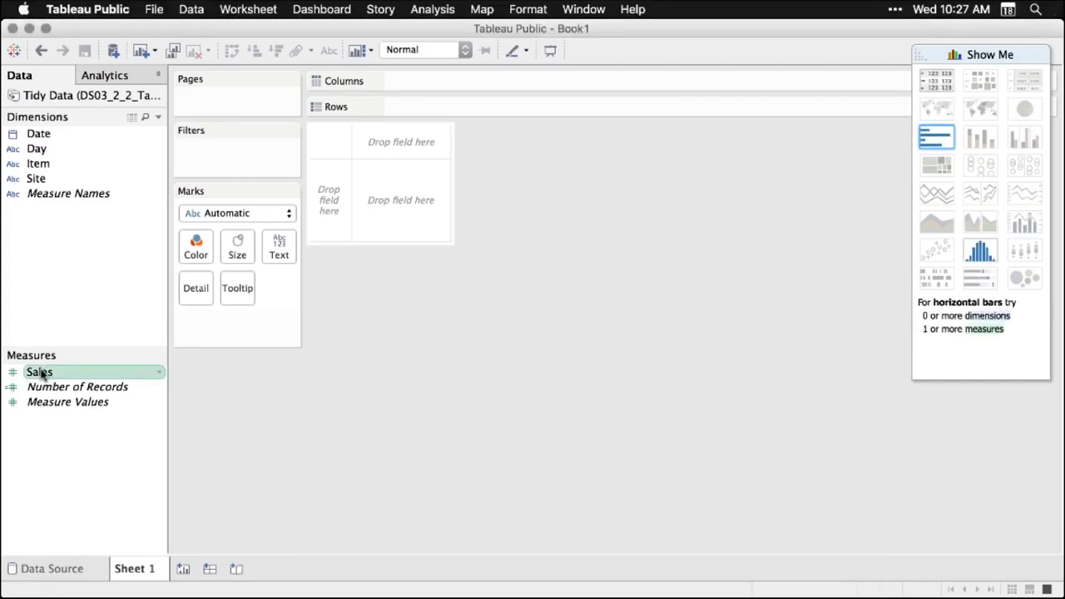
{"action": "left_click_drag", "start_coordinate": [41, 376], "coordinate": [403, 202]}
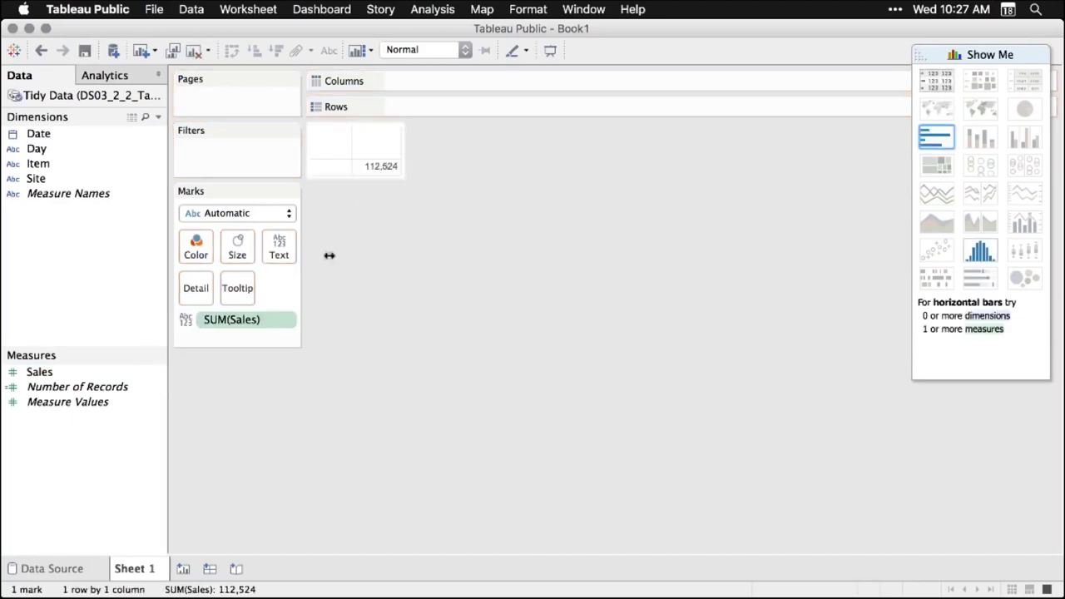
{"action": "mouse_move", "coordinate": [392, 175]}
{"action": "left_click", "coordinate": [44, 166]}
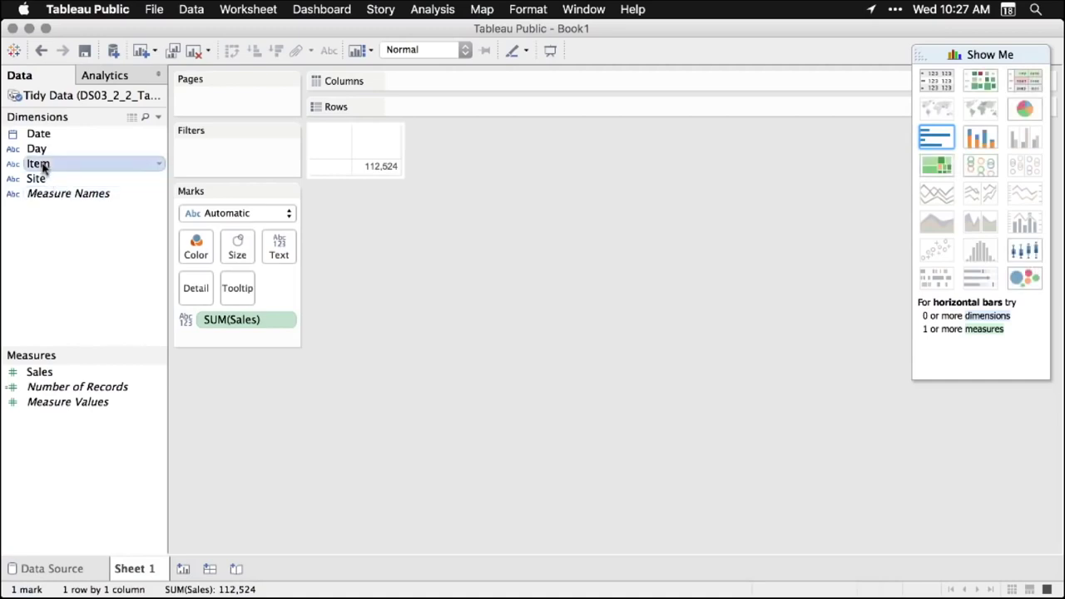
{"action": "mouse_move", "coordinate": [43, 166]}
{"action": "left_mouse_down"}
{"action": "mouse_move", "coordinate": [221, 183]}
{"action": "mouse_move", "coordinate": [361, 166]}
{"action": "mouse_move", "coordinate": [430, 132]}
{"action": "mouse_move", "coordinate": [427, 111]}
{"action": "left_mouse_up"}
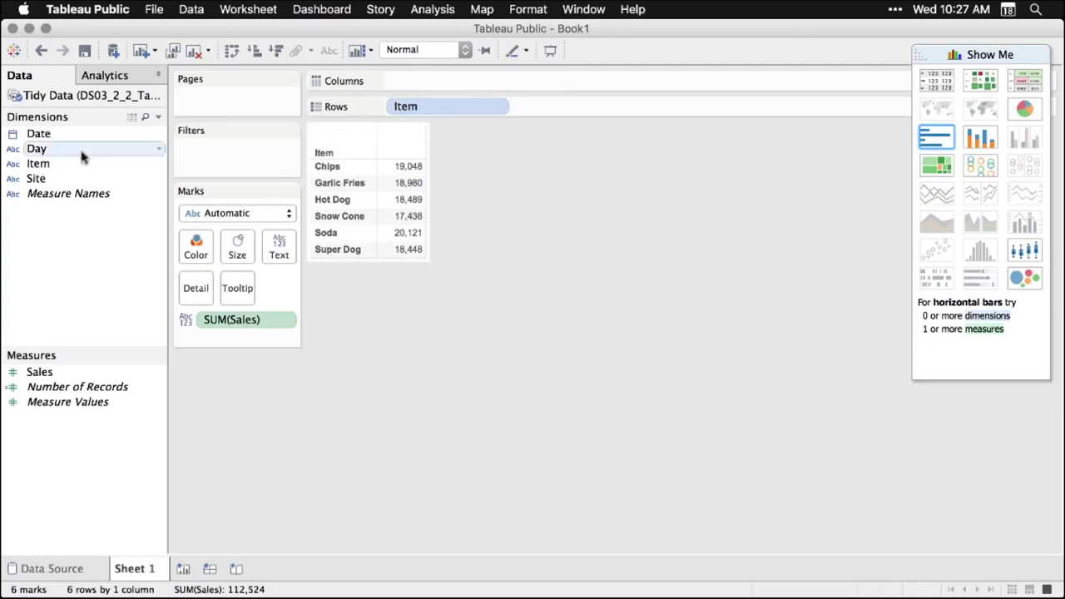
{"action": "left_click", "coordinate": [36, 137]}
{"action": "left_click_drag", "start_coordinate": [37, 140], "coordinate": [413, 85]}
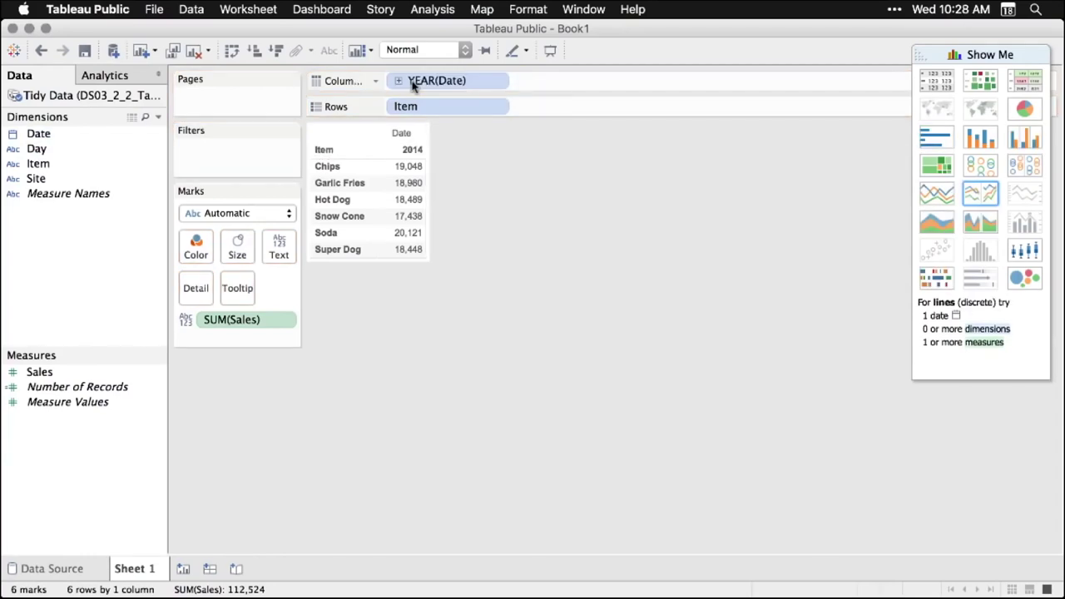
Step: Try grouping the Date columns by Quarter and by continuous Day
{"action": "left_click", "coordinate": [496, 85]}
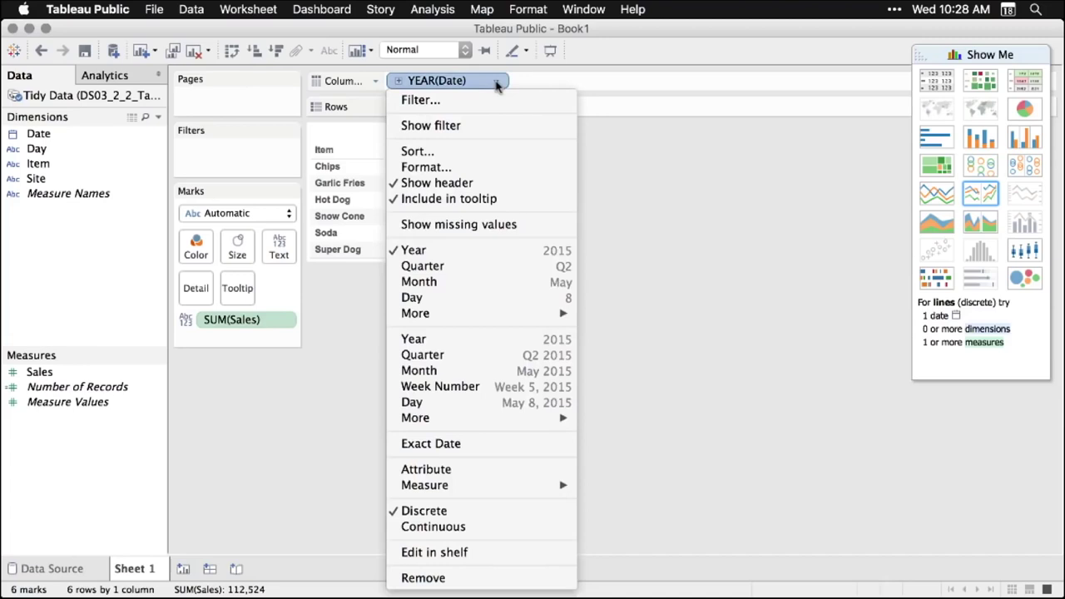
{"action": "left_click", "coordinate": [499, 266]}
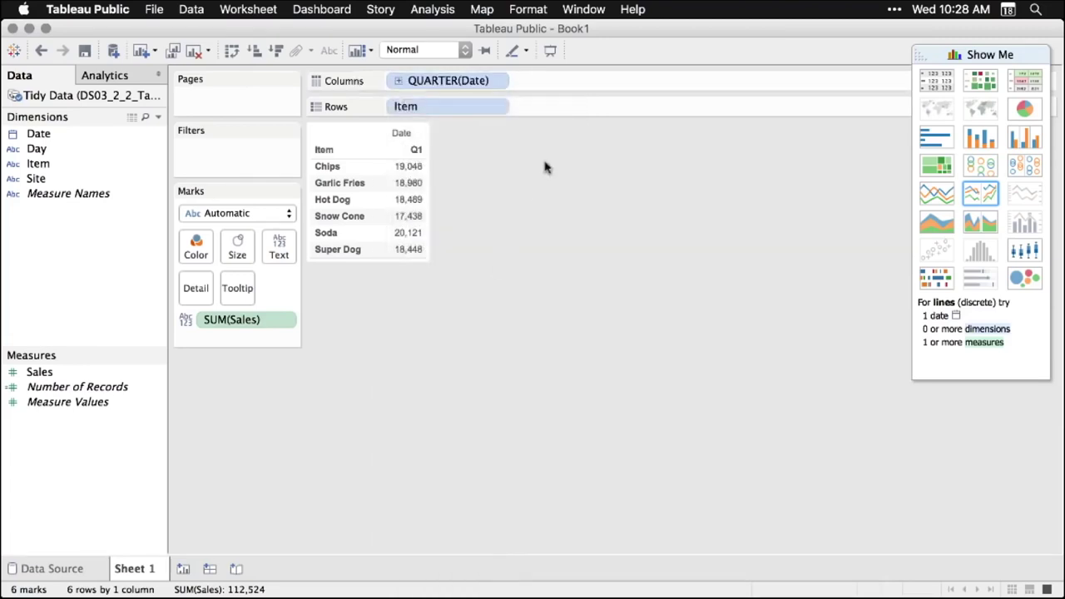
{"action": "left_click", "coordinate": [498, 84]}
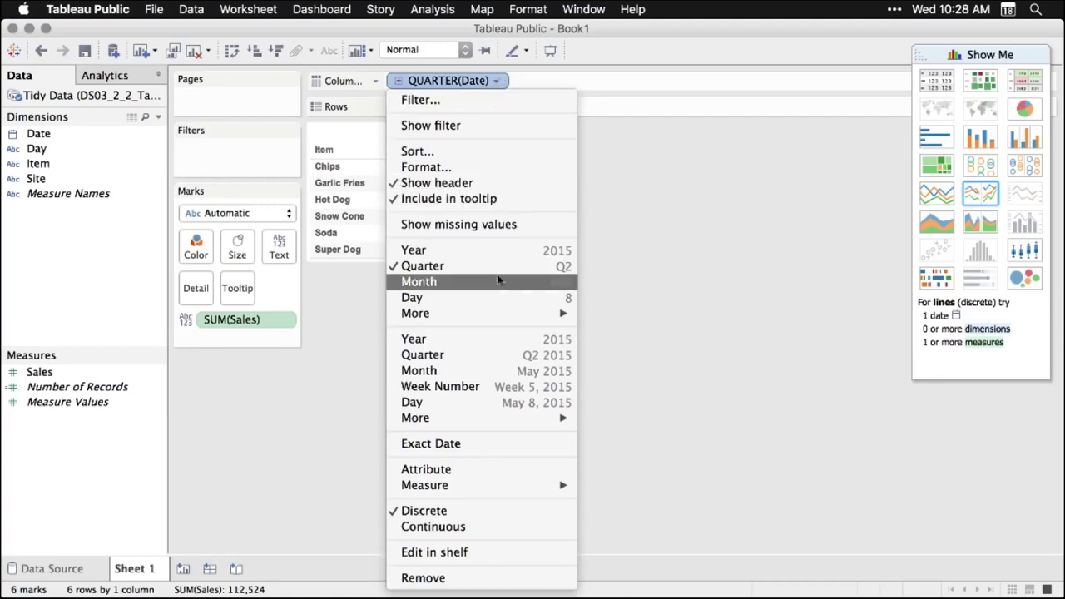
{"action": "left_click", "coordinate": [512, 403]}
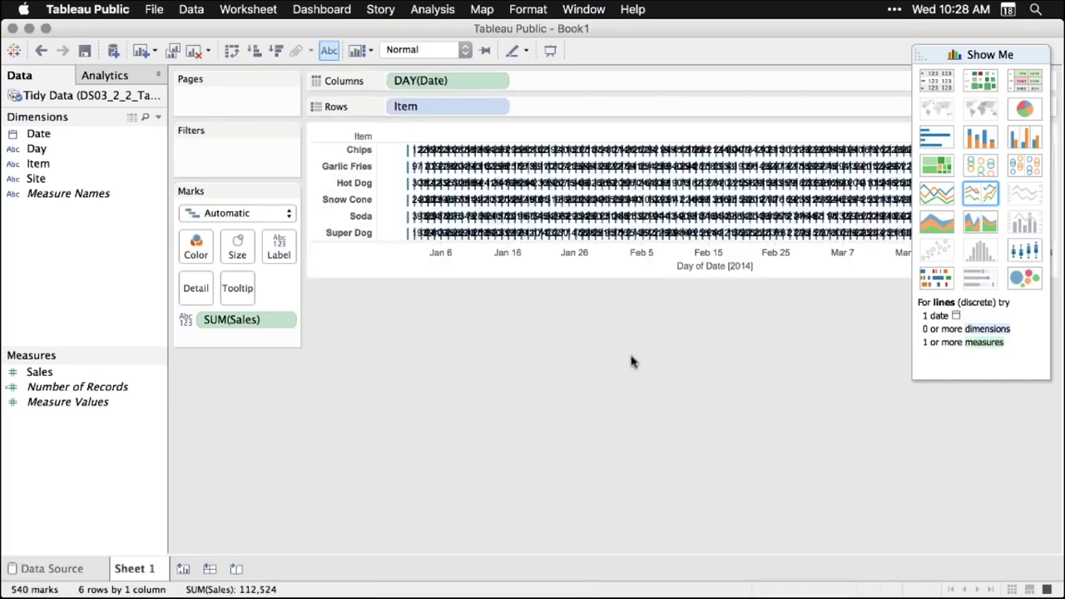
Step: Group the Date columns by Week Number and turn the table into a continuous line chart of Sales
{"action": "left_click", "coordinate": [500, 80]}
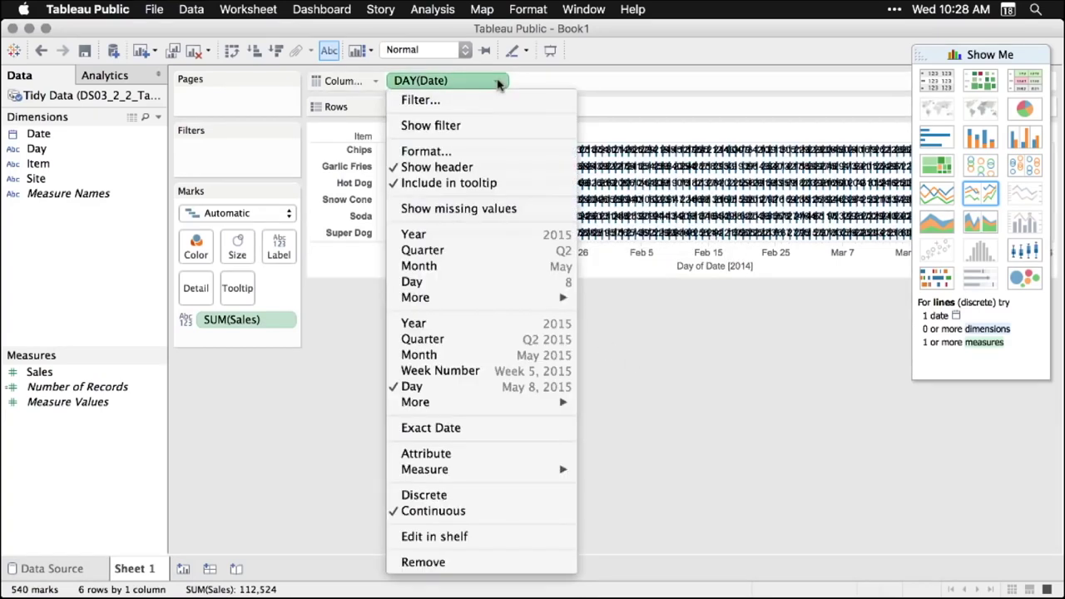
{"action": "left_click", "coordinate": [472, 371]}
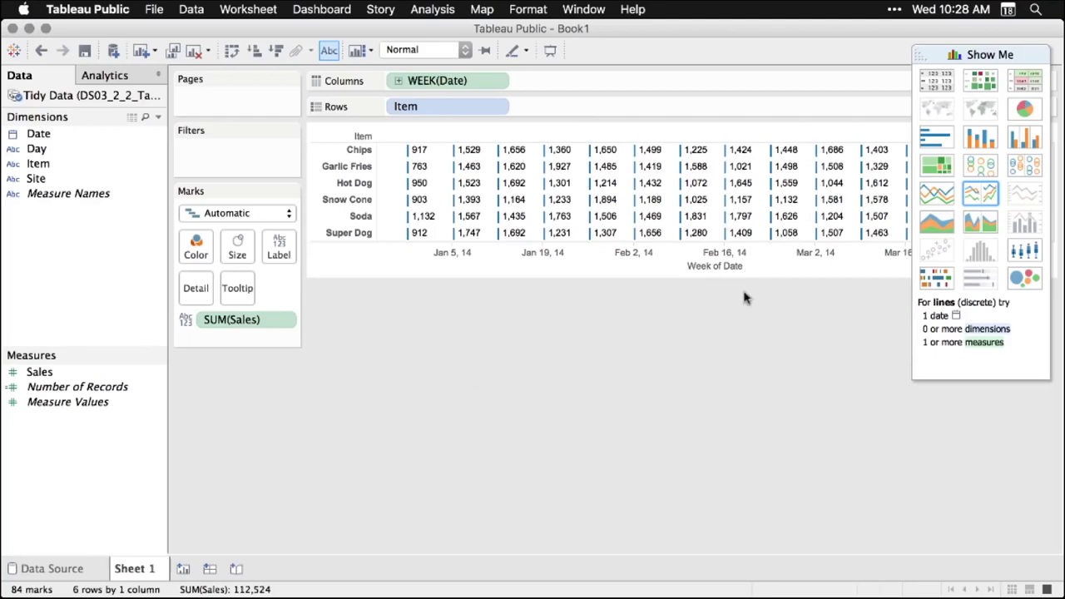
{"action": "left_click", "coordinate": [940, 193]}
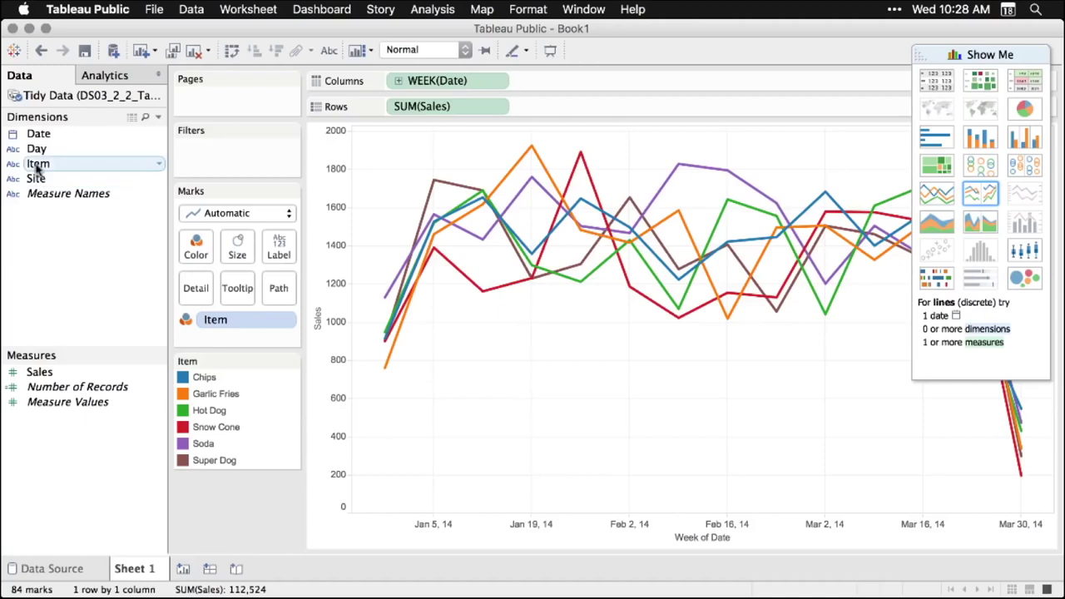
Step: Split the line chart into one row per Item and colour the lines by Site instead of Item
{"action": "left_click_drag", "start_coordinate": [37, 169], "coordinate": [396, 106]}
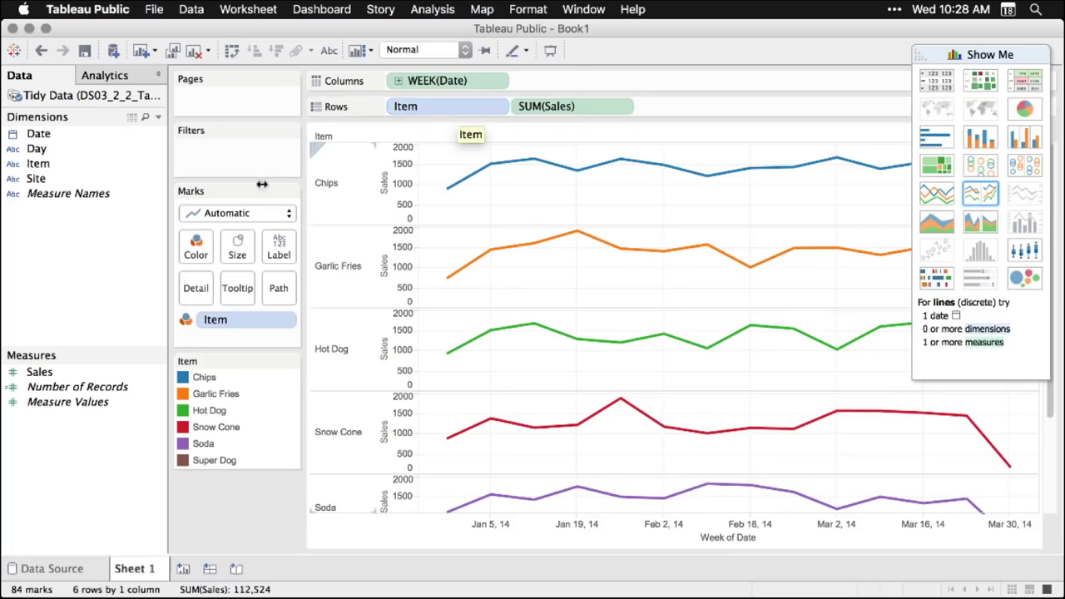
{"action": "left_click", "coordinate": [37, 180]}
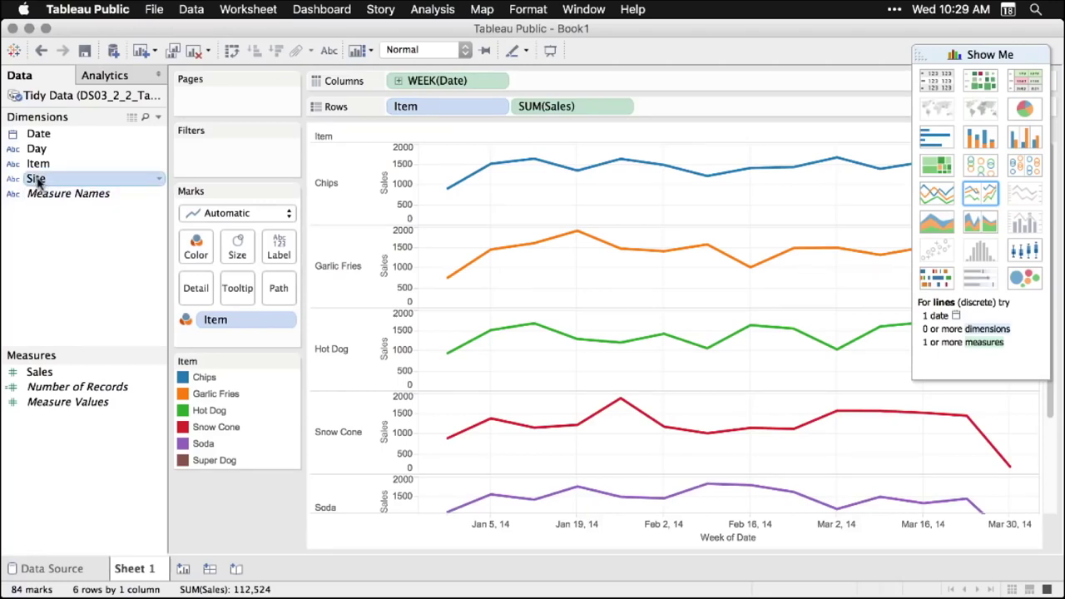
{"action": "left_click_drag", "start_coordinate": [37, 183], "coordinate": [227, 314]}
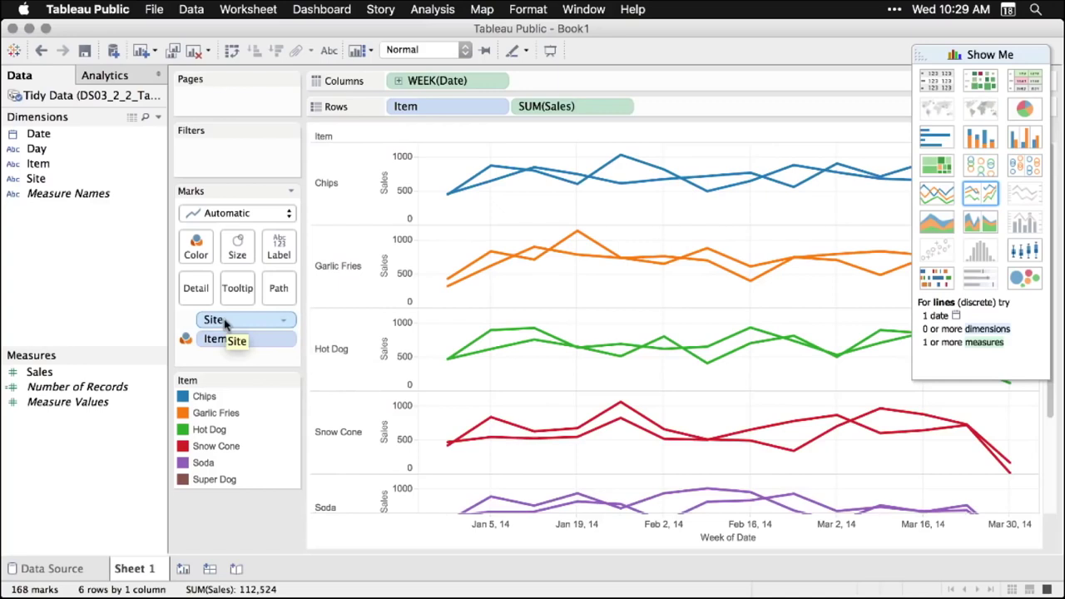
{"action": "left_click_drag", "start_coordinate": [223, 323], "coordinate": [200, 248]}
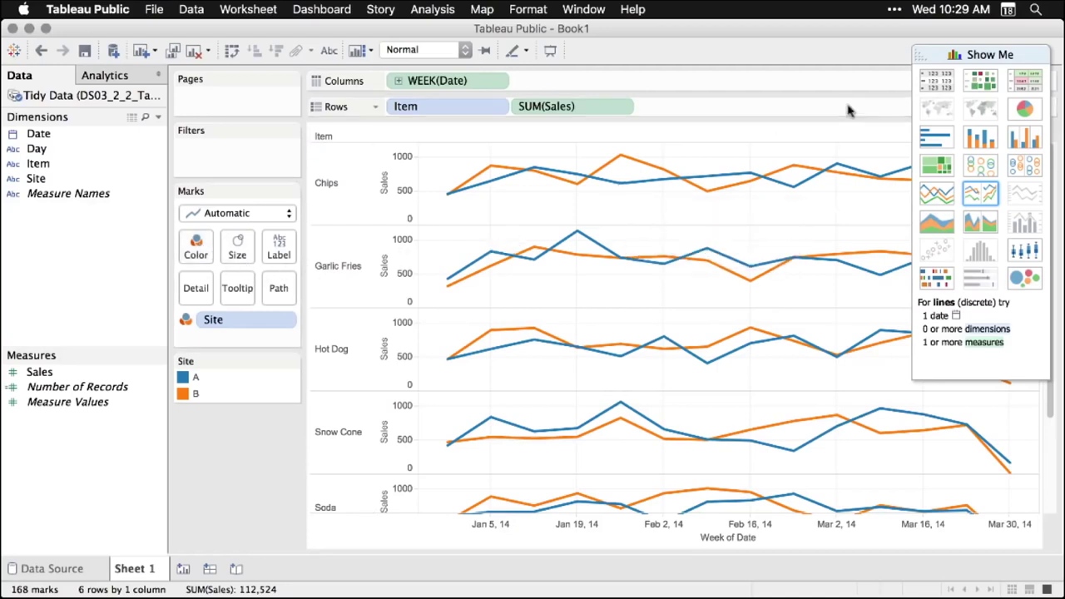
Step: Add an average line to each Item pane of the chart and check it across the items
{"action": "left_click", "coordinate": [111, 76]}
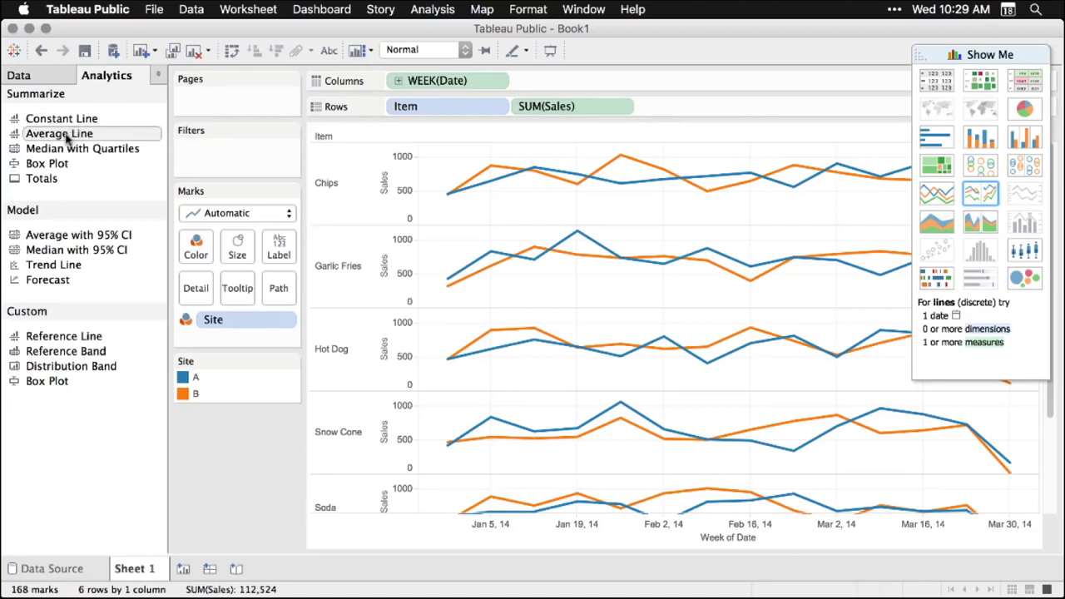
{"action": "left_click_drag", "start_coordinate": [68, 142], "coordinate": [519, 184]}
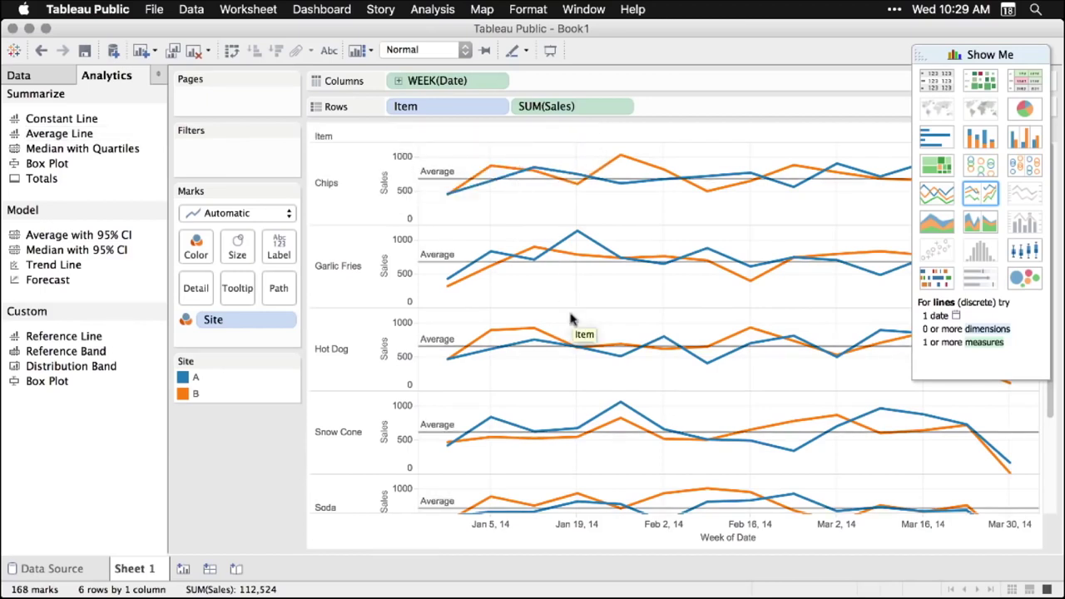
{"action": "scroll", "coordinate": [550, 350], "scroll_direction": "down", "scroll_amount": 3}
{"action": "scroll", "coordinate": [549, 349], "scroll_direction": "up", "scroll_amount": 2}
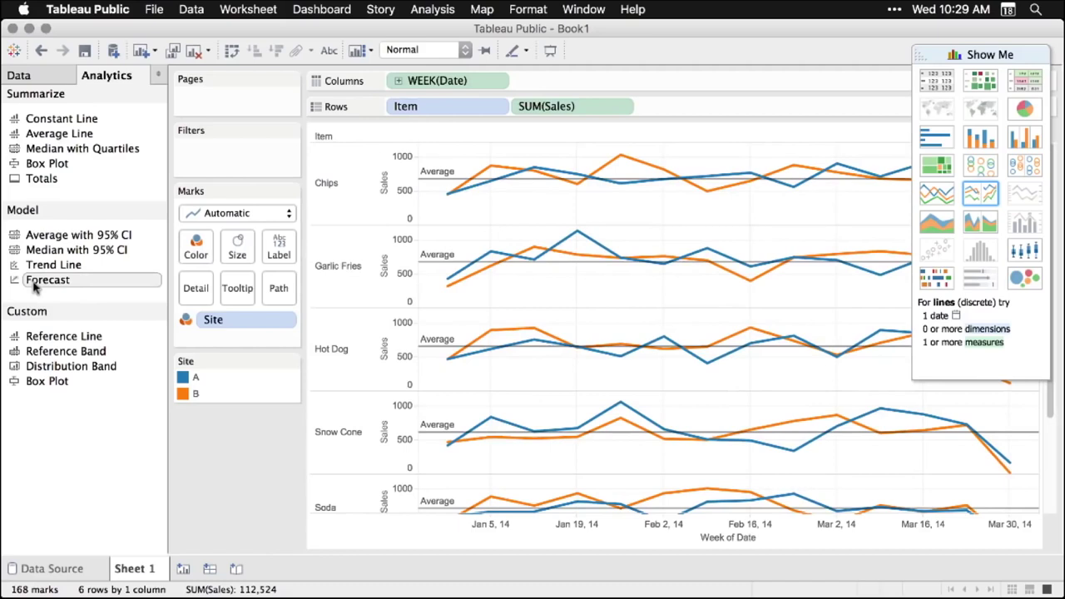
Step: Add a forecast to the weekly Sales lines
{"action": "left_click_drag", "start_coordinate": [33, 285], "coordinate": [461, 162]}
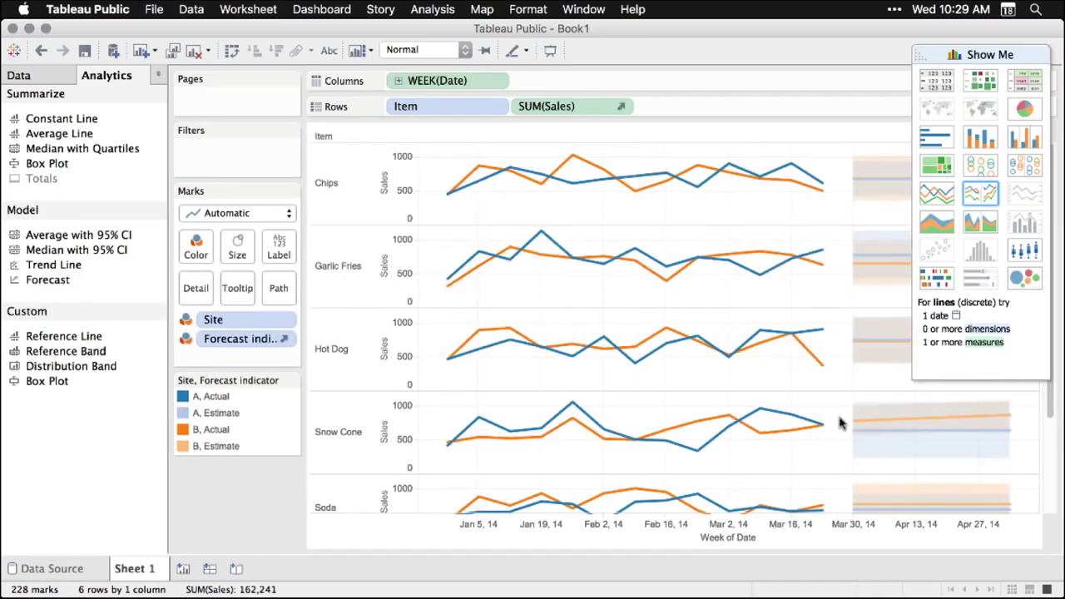
{"action": "left_click_drag", "start_coordinate": [919, 51], "coordinate": [391, 234]}
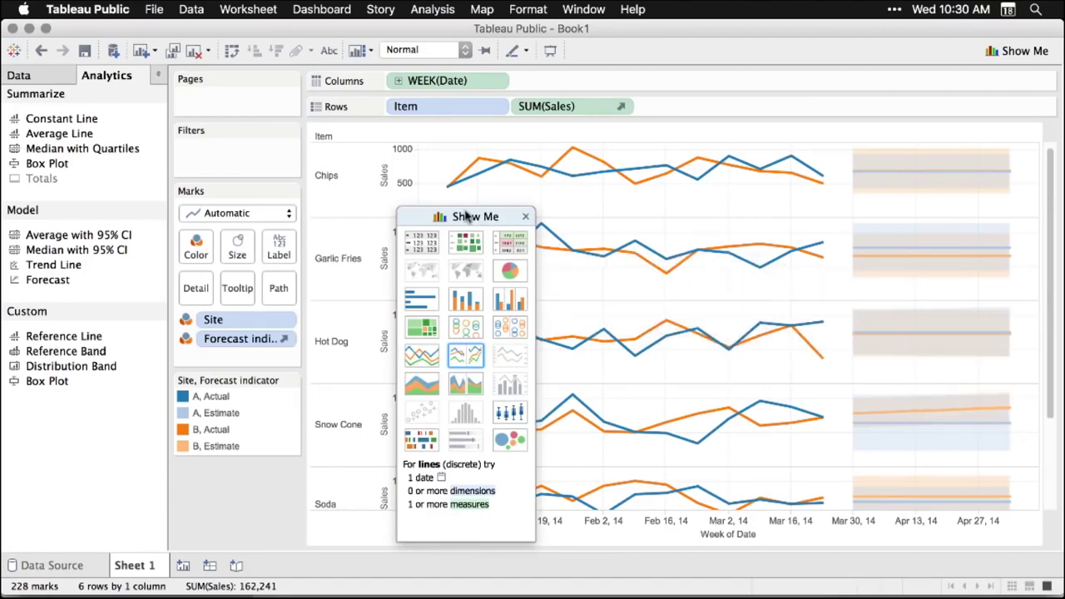
{"action": "left_click_drag", "start_coordinate": [467, 217], "coordinate": [988, 77]}
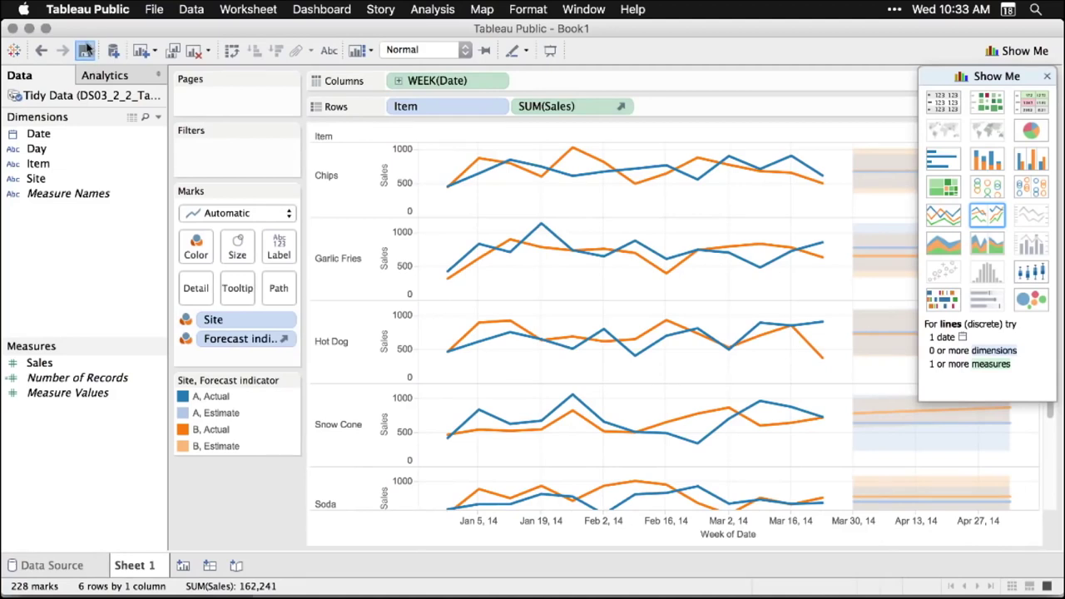
Step: Start saving the workbook and sign in to Tableau Public with the account e-mail and password
{"action": "left_click", "coordinate": [86, 51]}
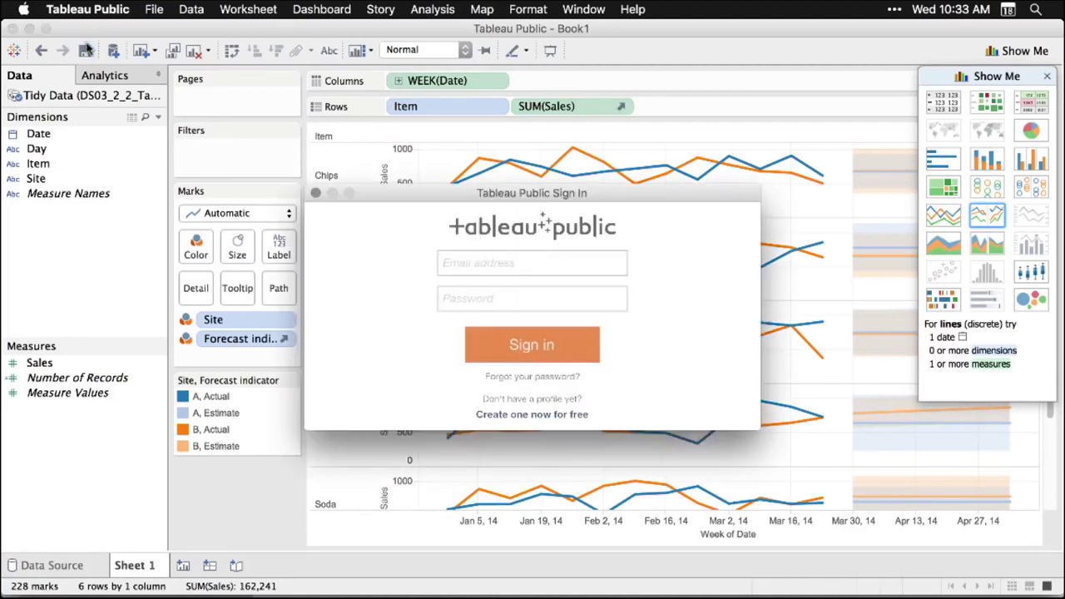
{"action": "key", "text": "super+v"}
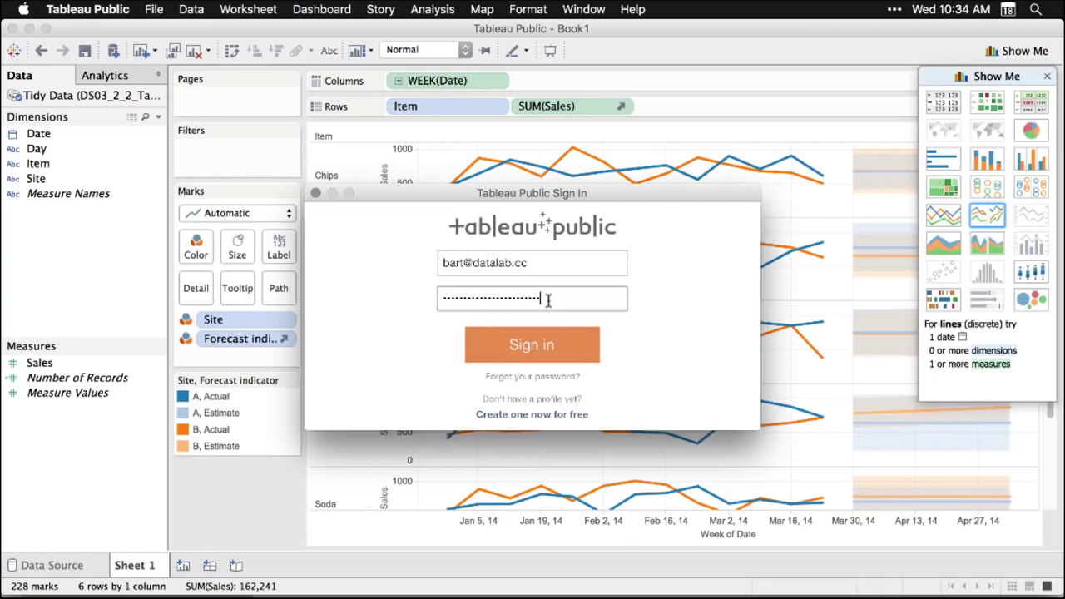
{"action": "left_click", "coordinate": [532, 346]}
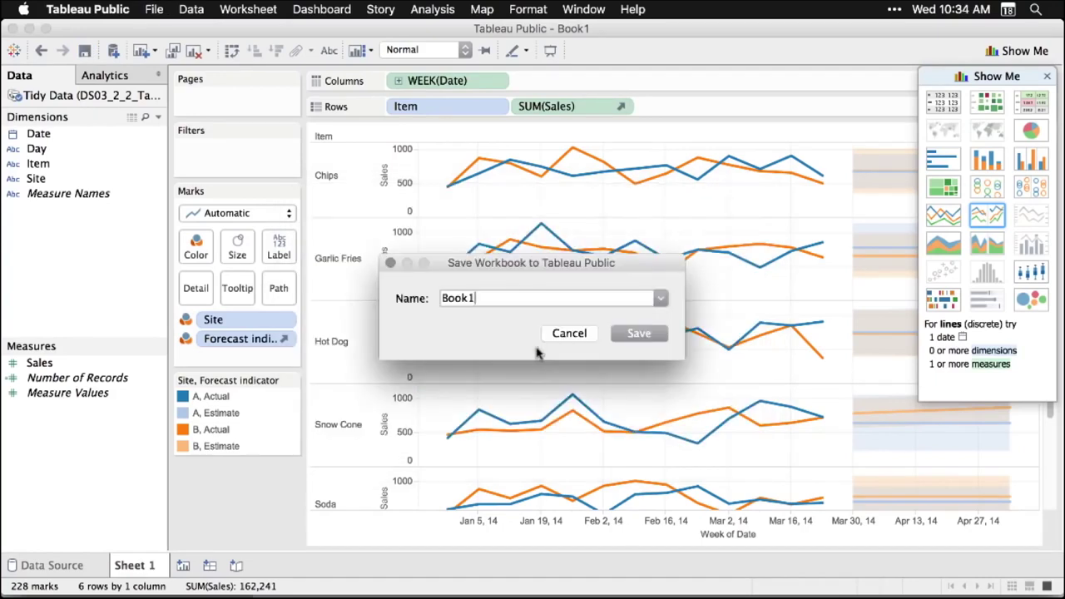
Step: Save the workbook to Tableau Public under the name DS03_2_2_TableauPublic
{"action": "left_click_drag", "start_coordinate": [487, 300], "coordinate": [414, 300]}
{"action": "type", "text": "DS03_2_2_TableauPublic"}
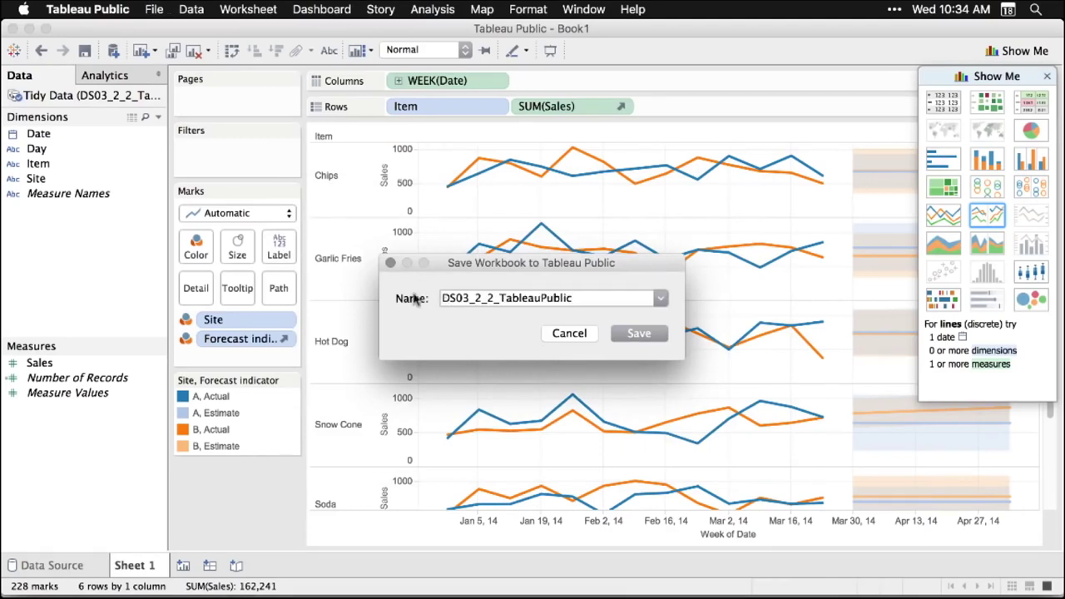
{"action": "left_click", "coordinate": [642, 334]}
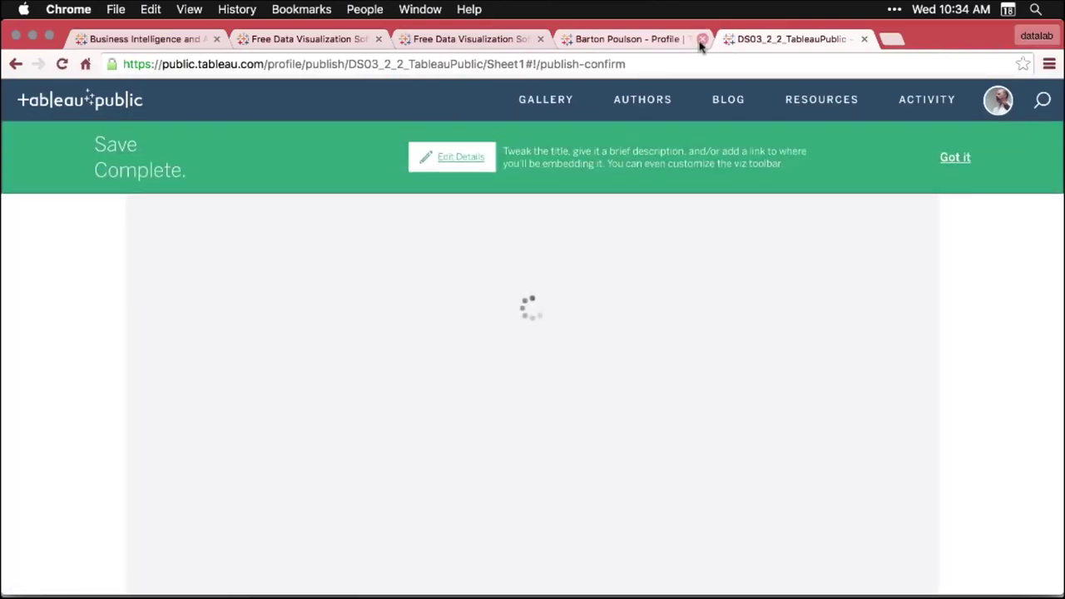
Step: Close the older author profile page and look through the published sales chart in the browser
{"action": "left_click", "coordinate": [702, 39]}
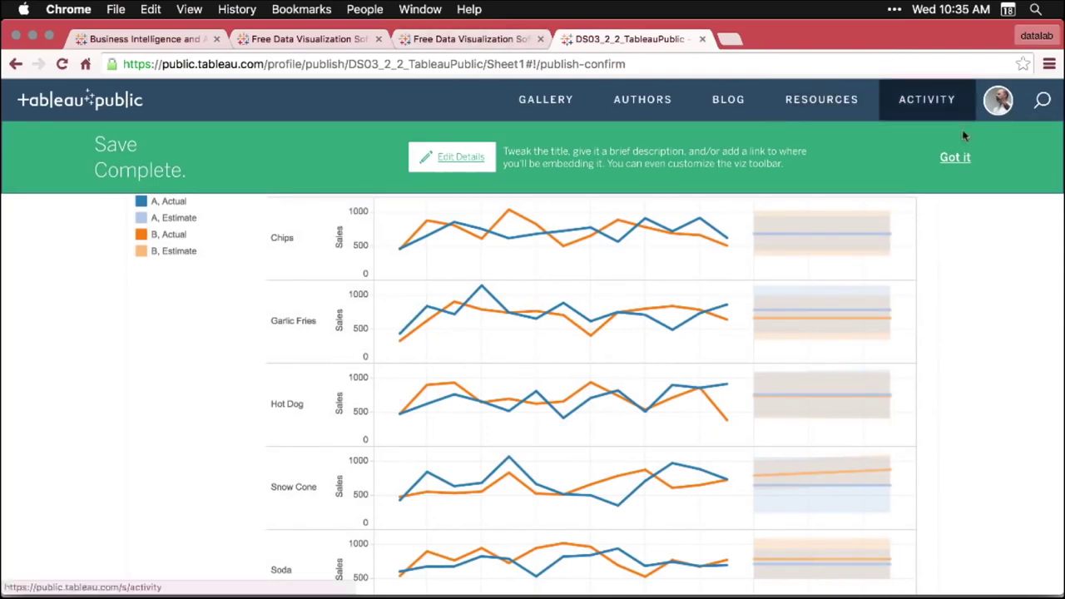
{"action": "left_click", "coordinate": [1005, 101]}
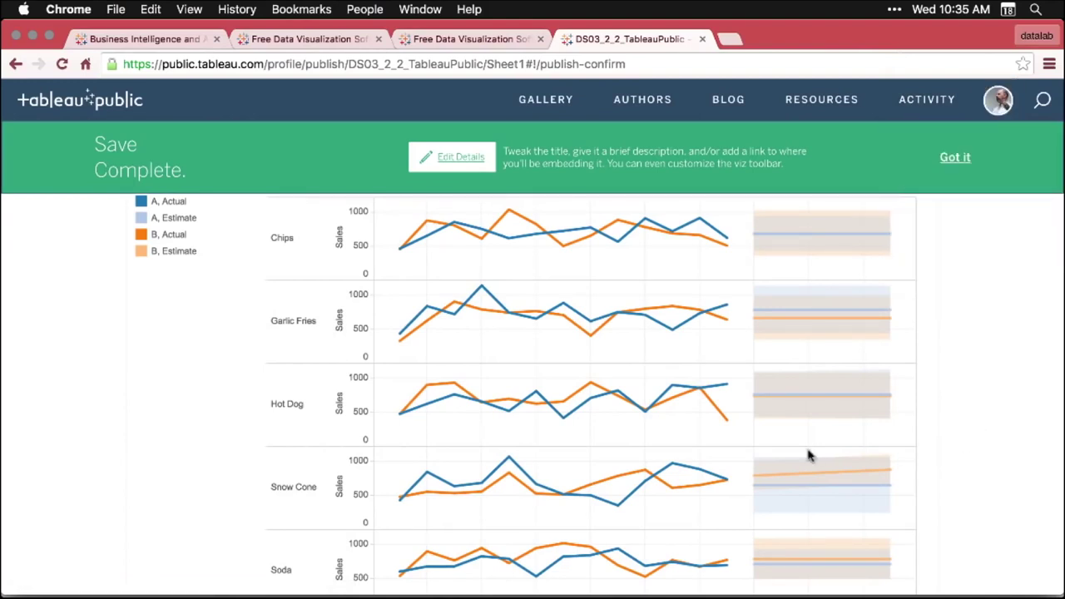
{"action": "scroll", "coordinate": [629, 439], "scroll_direction": "down", "scroll_amount": 10}
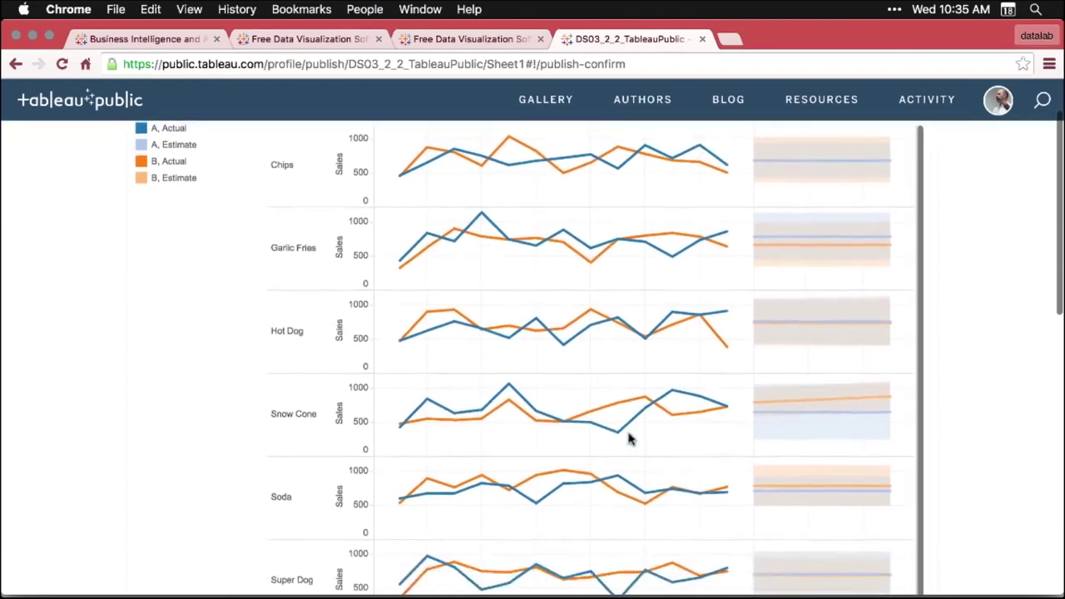
{"action": "scroll", "coordinate": [629, 436], "scroll_direction": "down", "scroll_amount": 3}
{"action": "scroll", "coordinate": [629, 436], "scroll_direction": "up", "scroll_amount": 10}
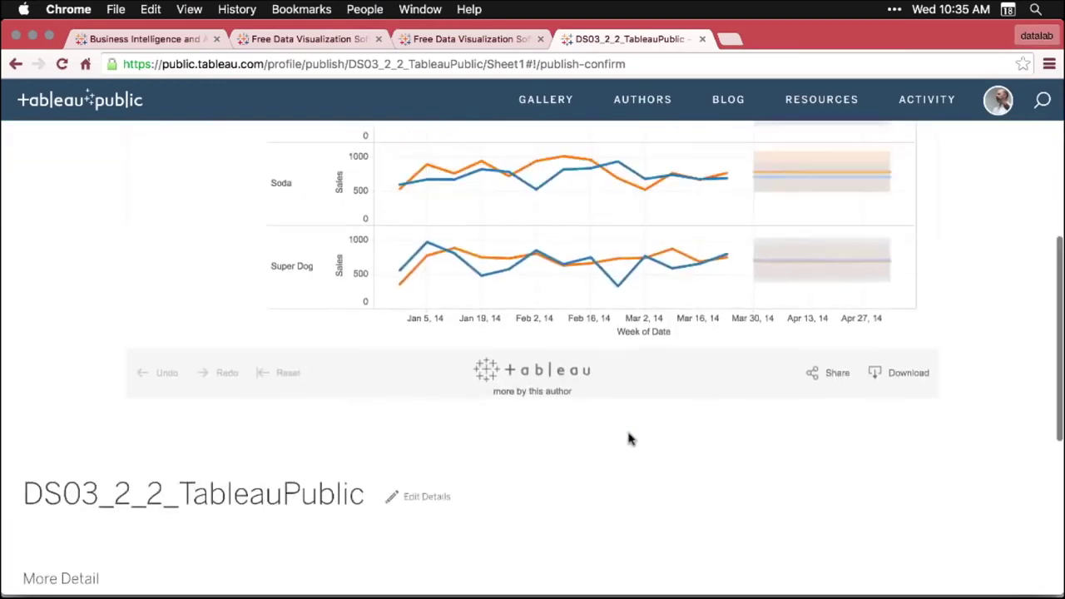
{"action": "scroll", "coordinate": [629, 439], "scroll_direction": "up", "scroll_amount": 1}
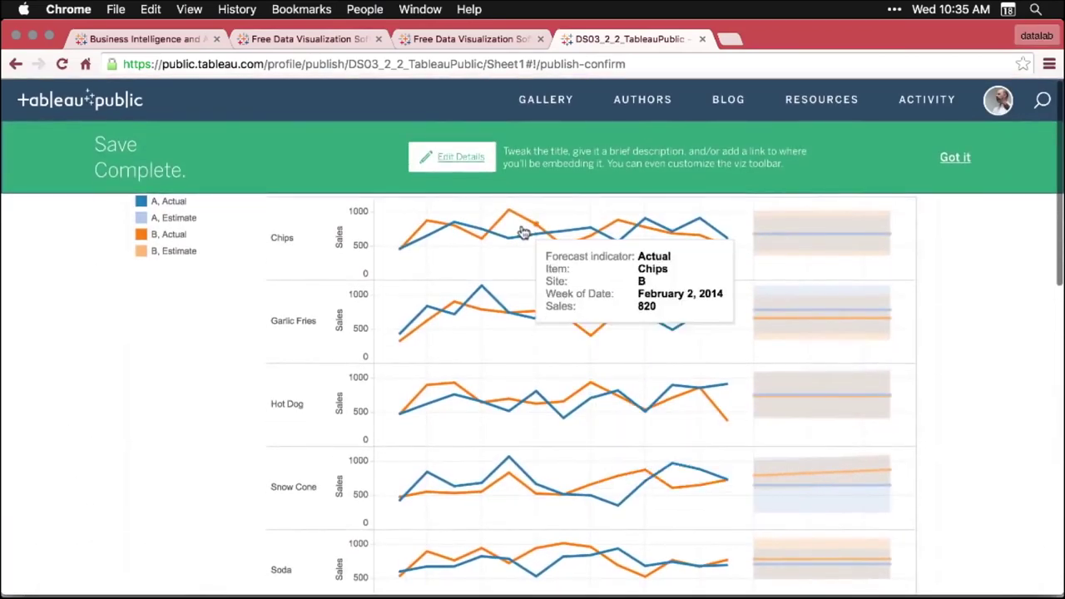
Step: Edit the published viz's details to show workbook sheets as tabs and save the settings
{"action": "left_click", "coordinate": [458, 163]}
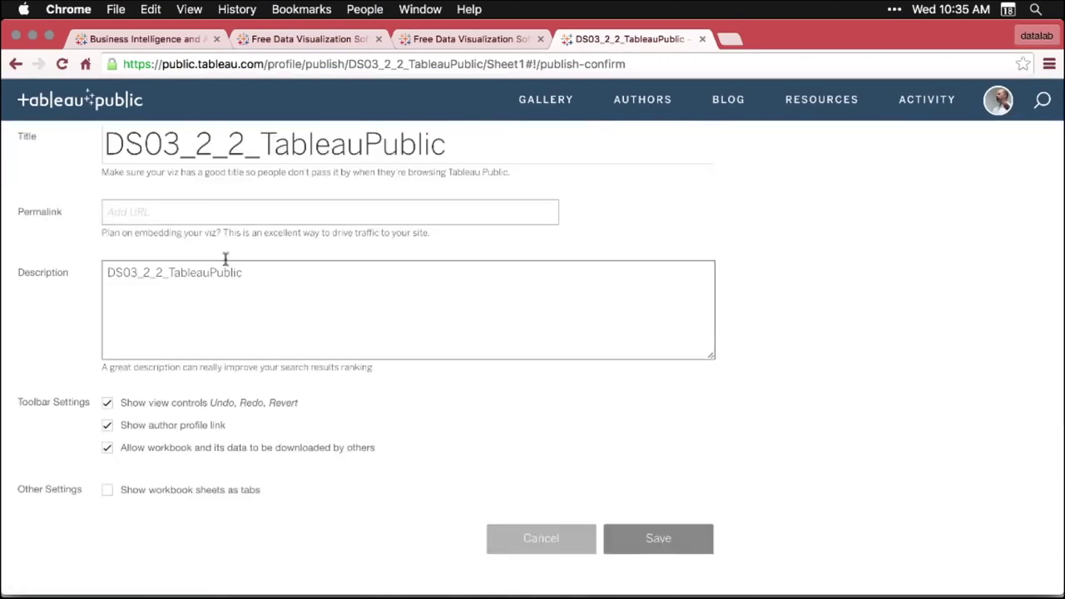
{"action": "left_click", "coordinate": [242, 283]}
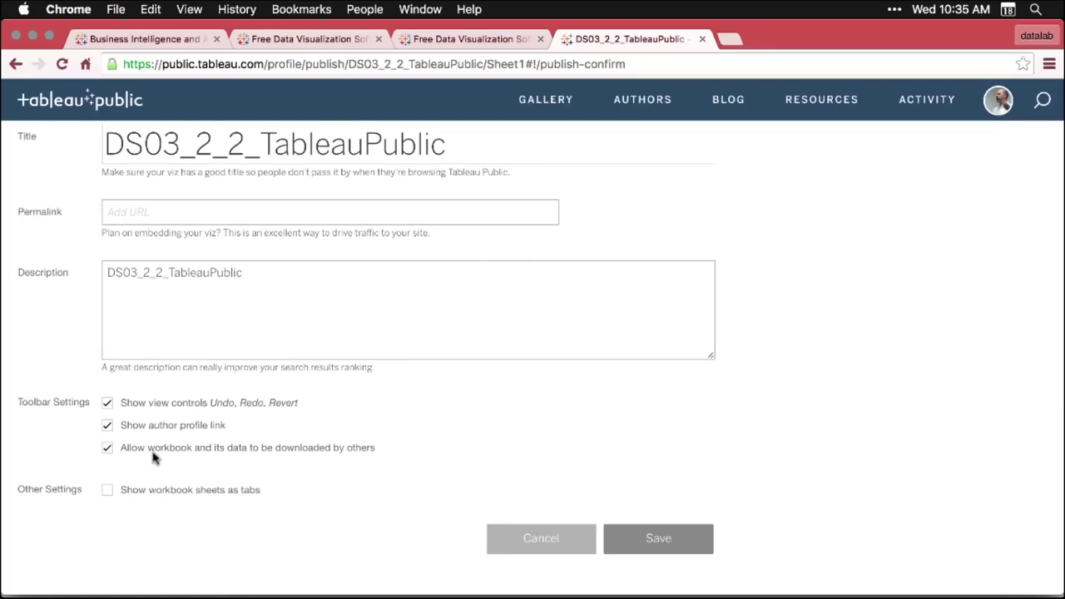
{"action": "left_click", "coordinate": [108, 492]}
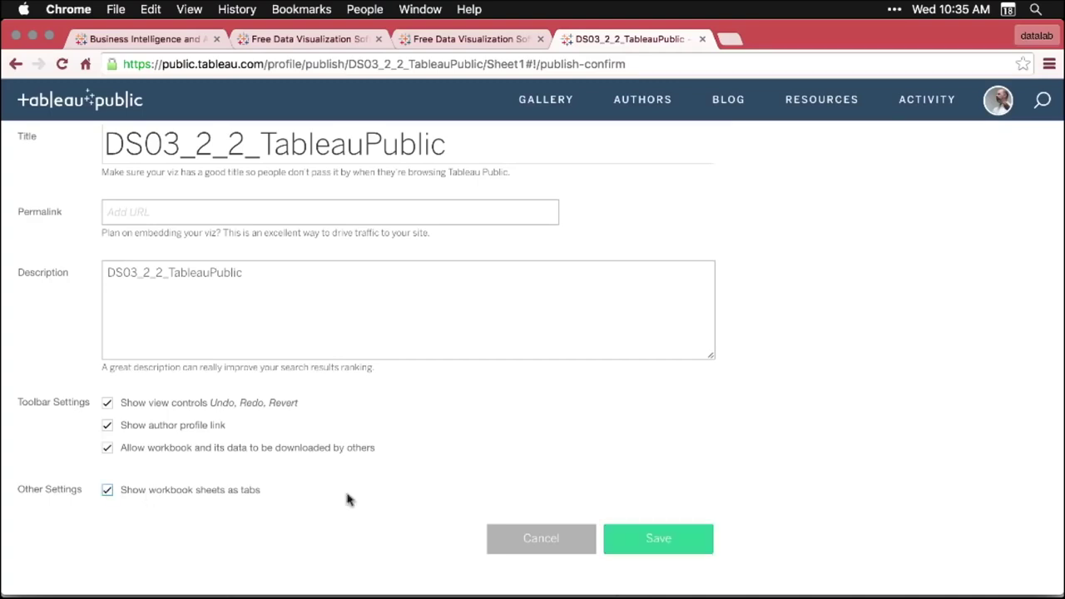
{"action": "left_click", "coordinate": [677, 542]}
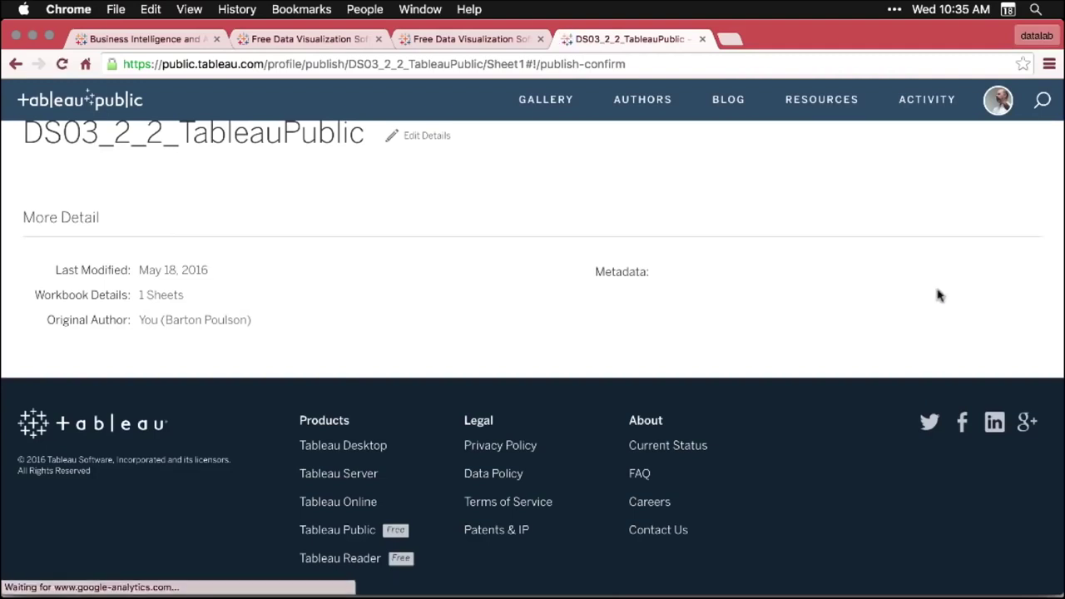
{"action": "scroll", "coordinate": [937, 295], "scroll_direction": "up", "scroll_amount": 5}
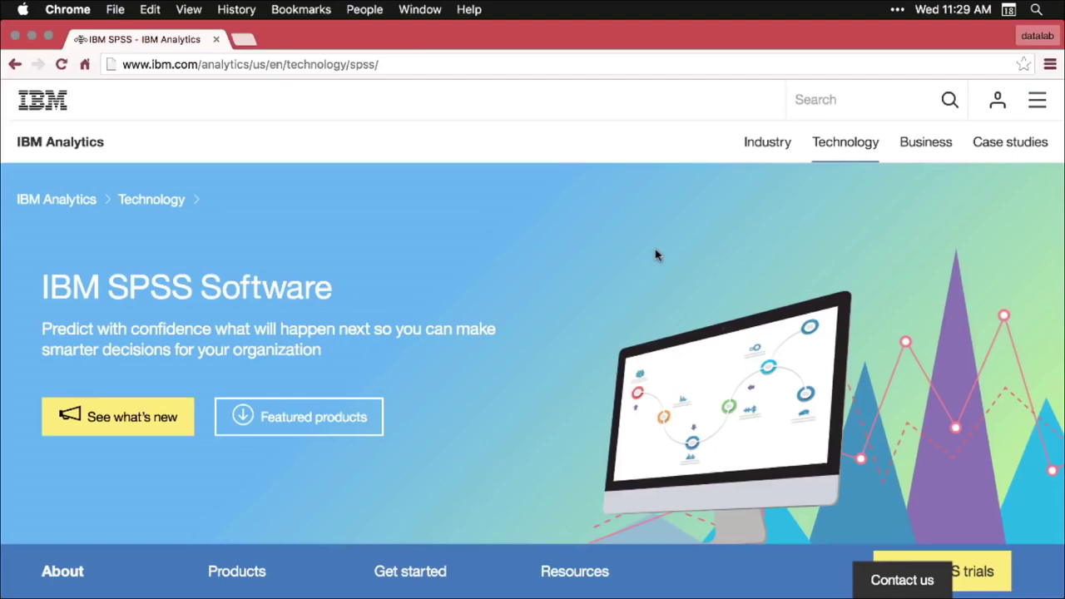
Step: Read through the IBM SPSS product page, including its introduction and the overview of analytics capabilities
{"action": "scroll", "coordinate": [656, 255], "scroll_direction": "down", "scroll_amount": 2}
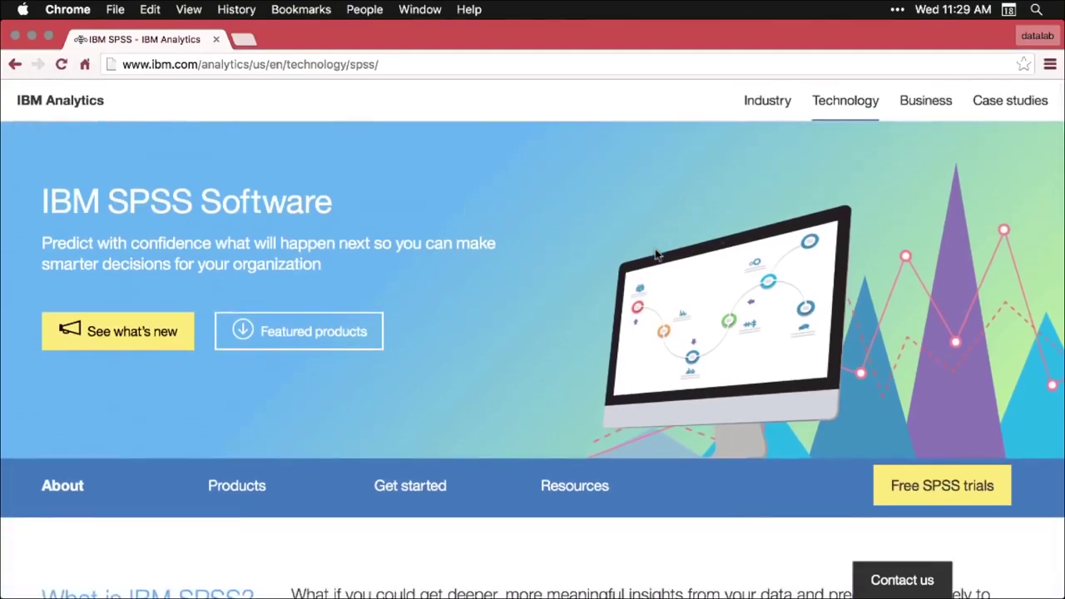
{"action": "scroll", "coordinate": [655, 256], "scroll_direction": "down", "scroll_amount": 1}
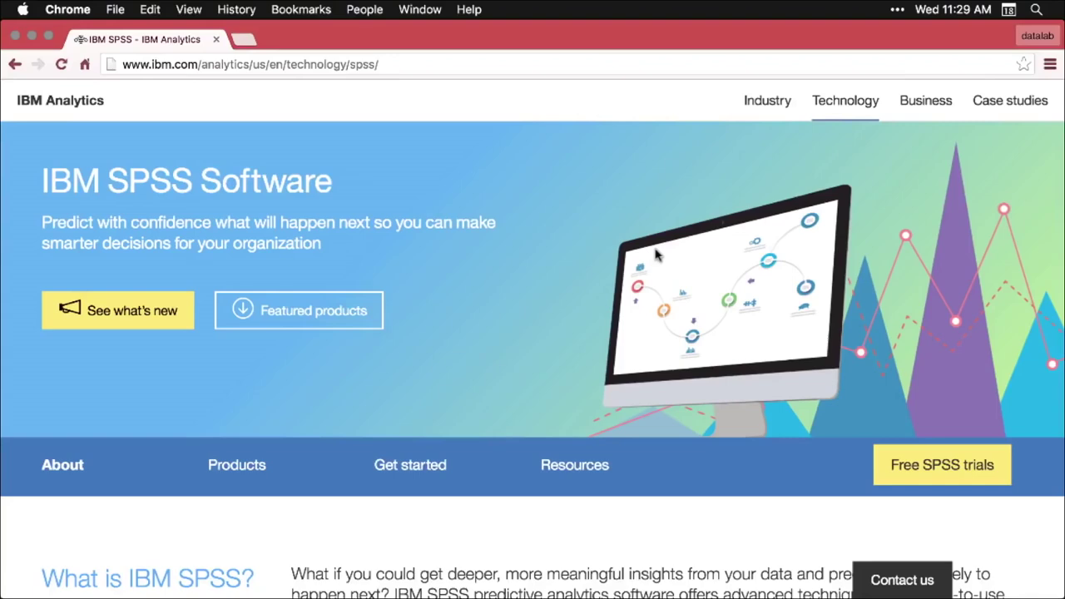
{"action": "scroll", "coordinate": [658, 254], "scroll_direction": "down", "scroll_amount": 3}
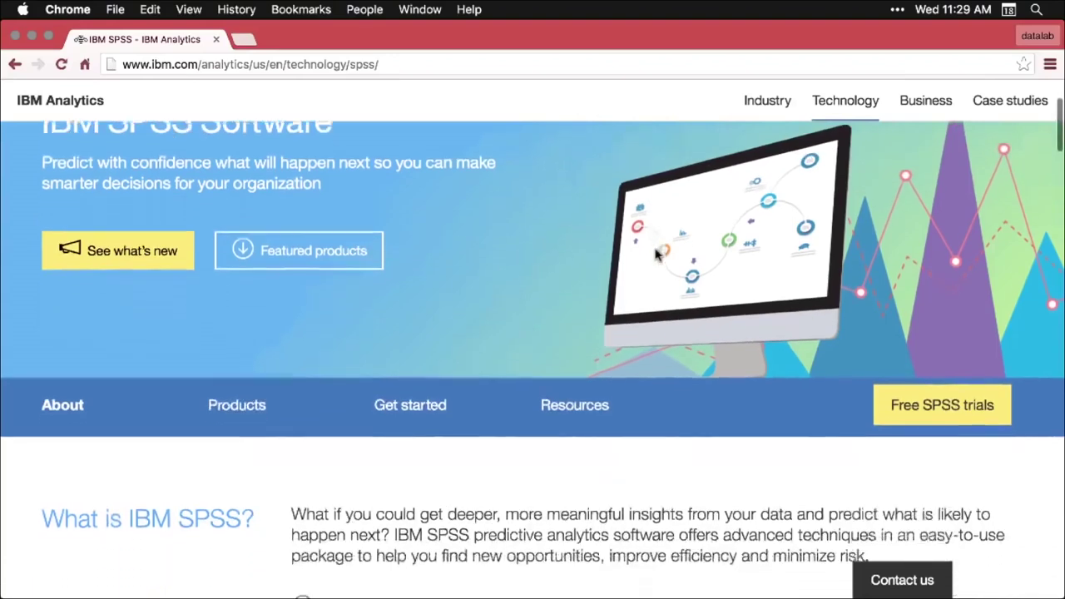
{"action": "scroll", "coordinate": [656, 255], "scroll_direction": "down", "scroll_amount": 5}
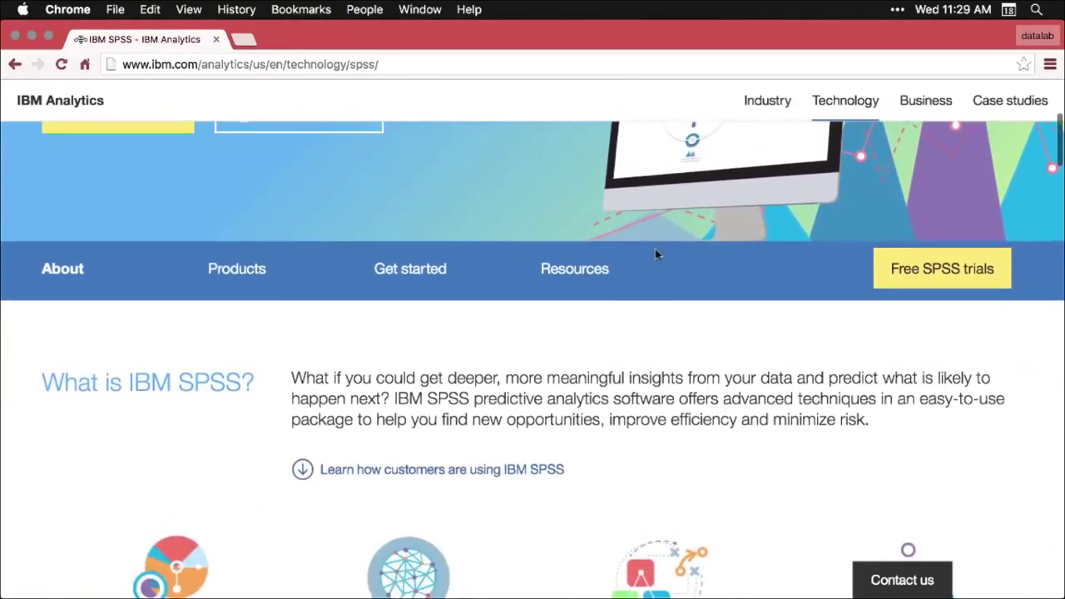
{"action": "scroll", "coordinate": [656, 255], "scroll_direction": "down", "scroll_amount": 2}
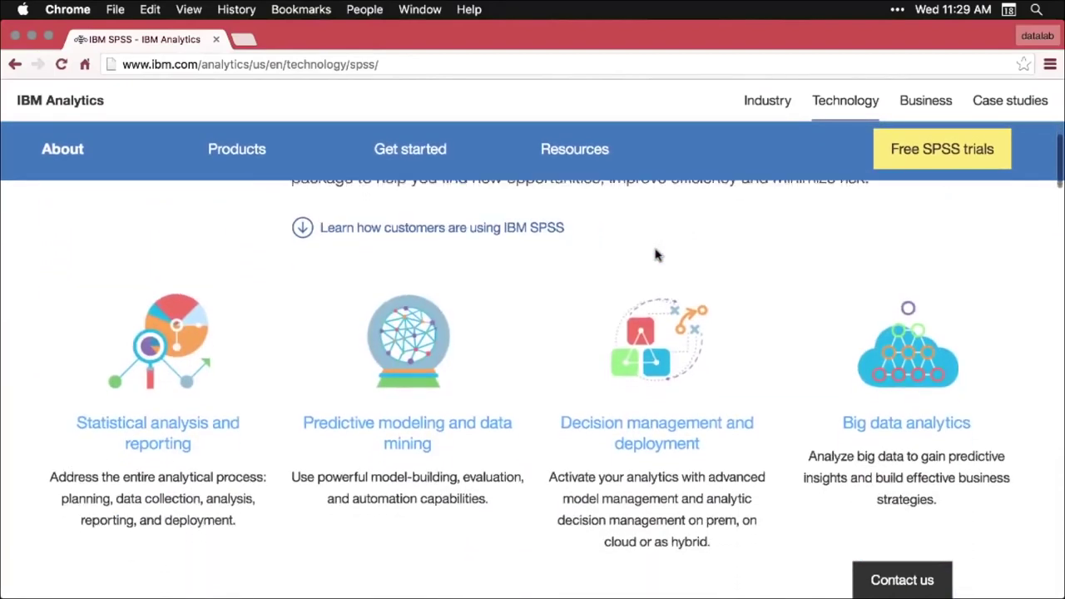
{"action": "scroll", "coordinate": [657, 254], "scroll_direction": "down", "scroll_amount": 1}
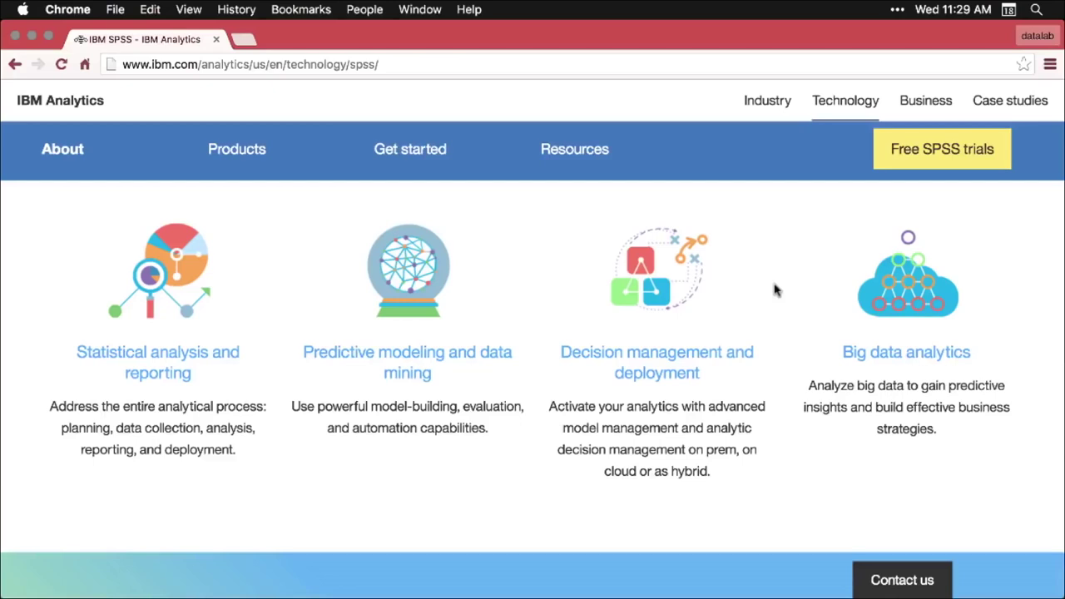
Step: Switch to SPSS Statistics and dismiss its startup dialog to reach the empty Data Editor
{"action": "key", "text": "super+Tab"}
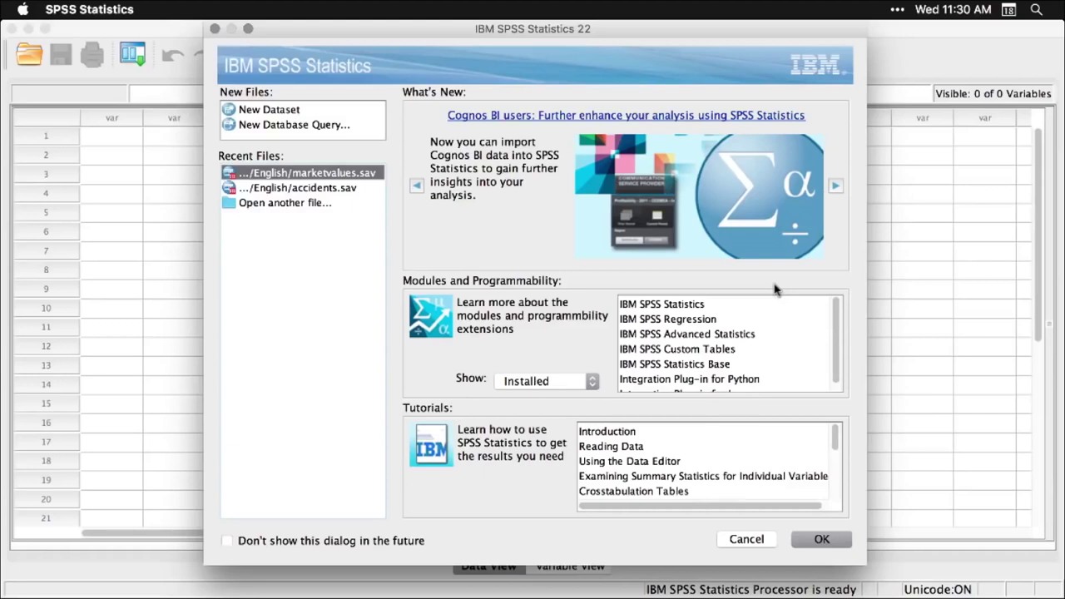
{"action": "left_click", "coordinate": [746, 539]}
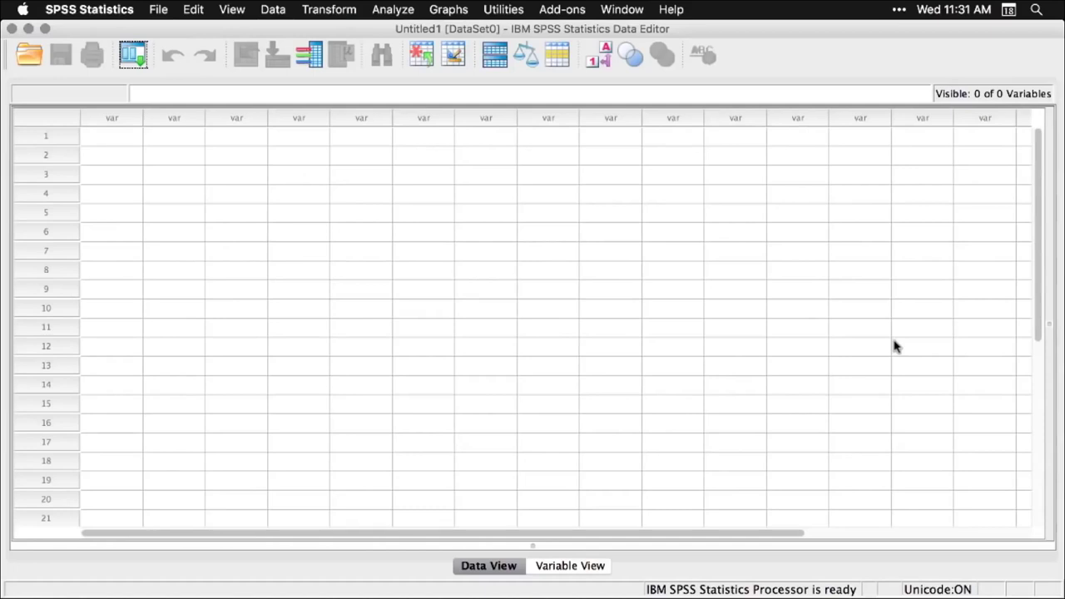
Step: Switch to Path Finder and open marketvalues.sav from the English folder of the SPSS 22 Samples
{"action": "key", "text": "super+Tab"}
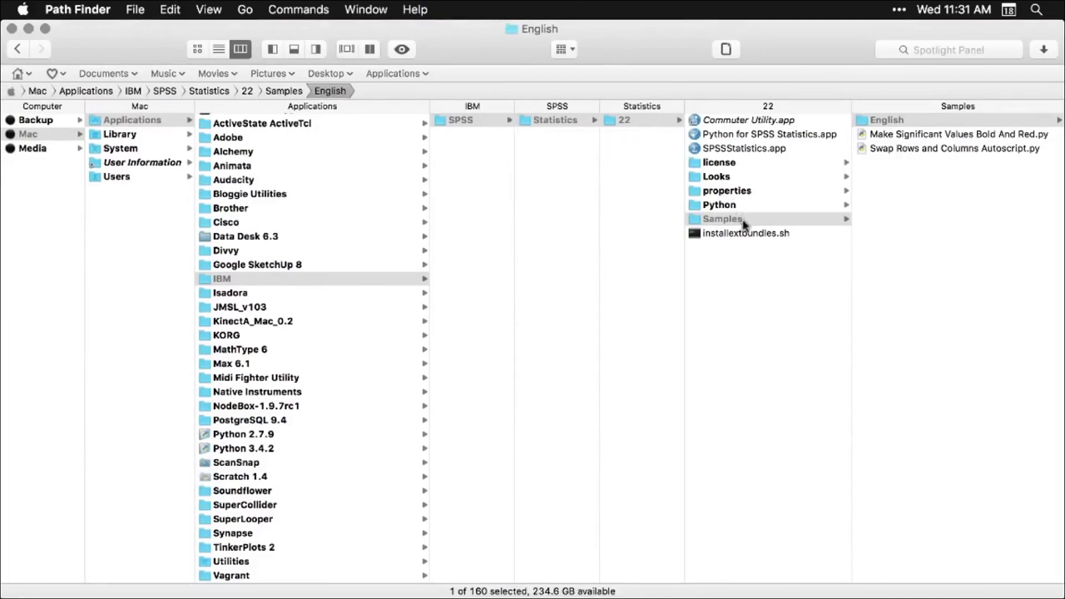
{"action": "left_click", "coordinate": [962, 126]}
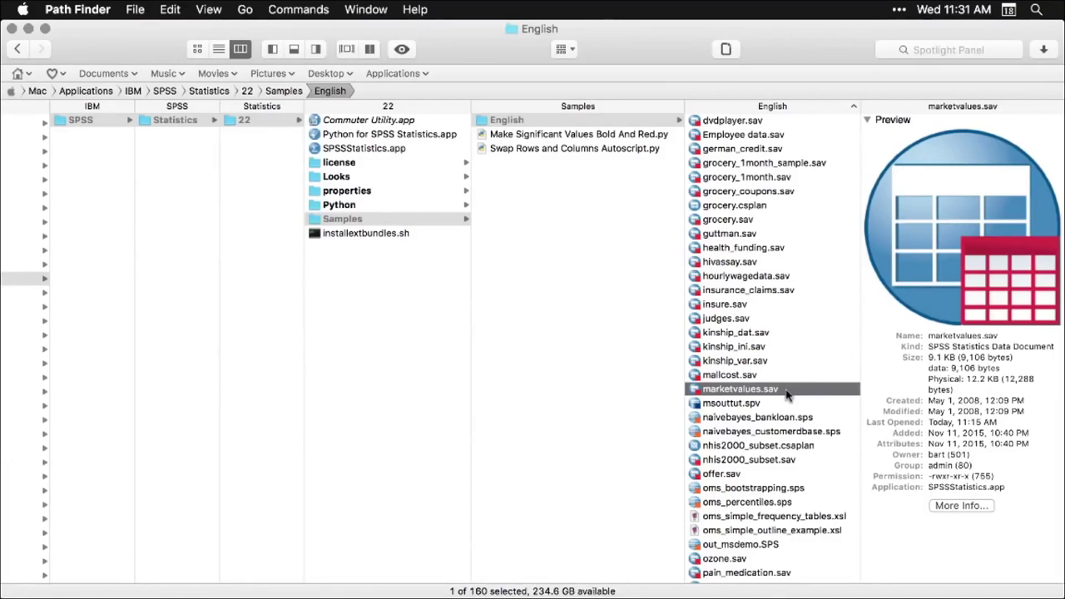
{"action": "double_click", "coordinate": [695, 391]}
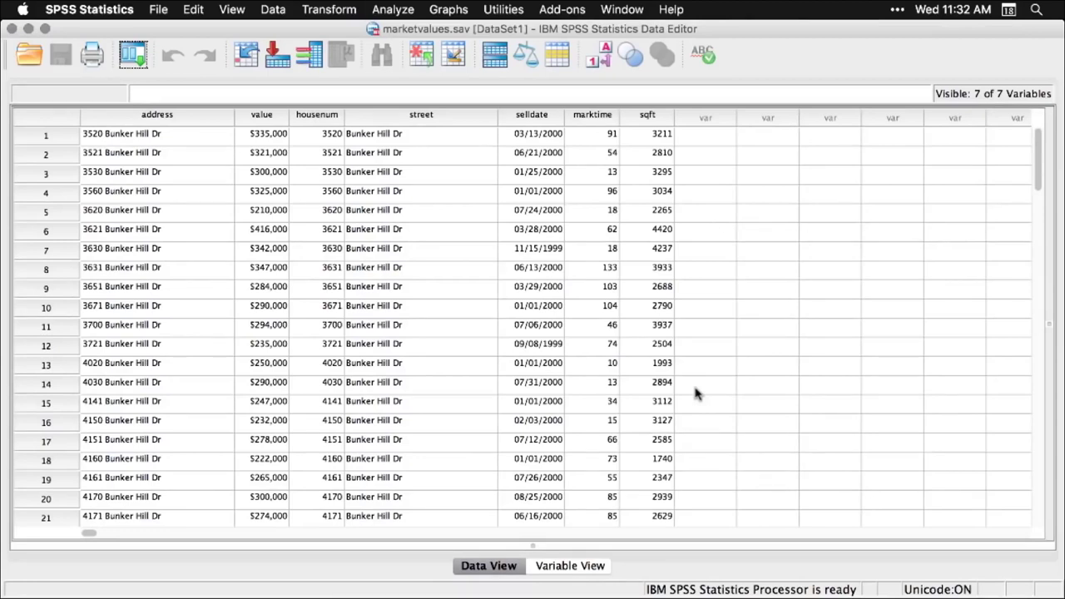
Step: Look over the marketvalues.sav records, then create a histogram of Purchase Price with a normal curve and view the chart
{"action": "scroll", "coordinate": [696, 394], "scroll_direction": "down", "scroll_amount": 11}
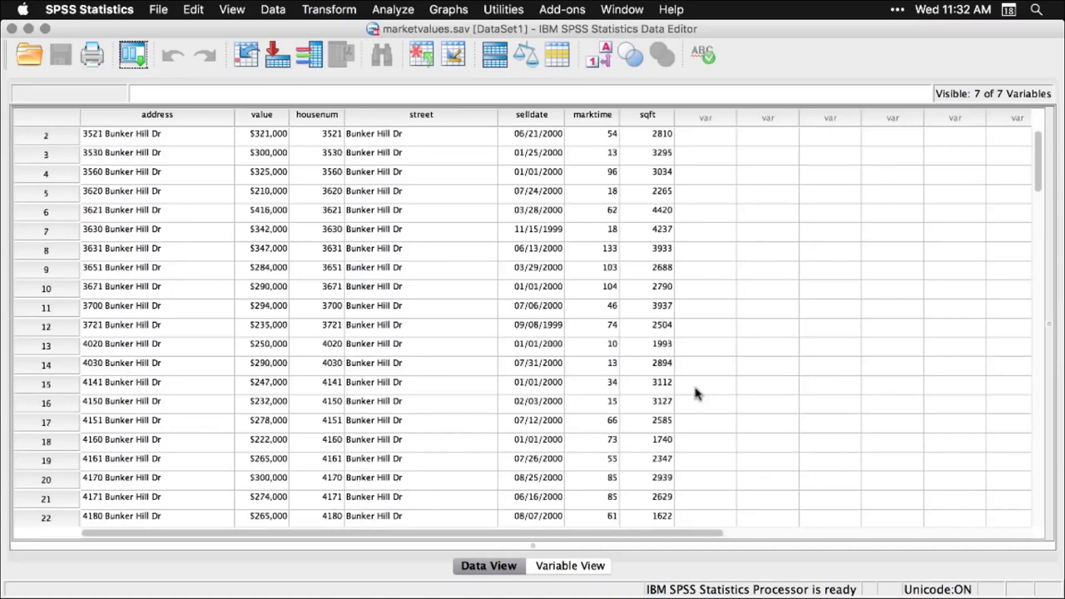
{"action": "scroll", "coordinate": [695, 394], "scroll_direction": "down", "scroll_amount": 7}
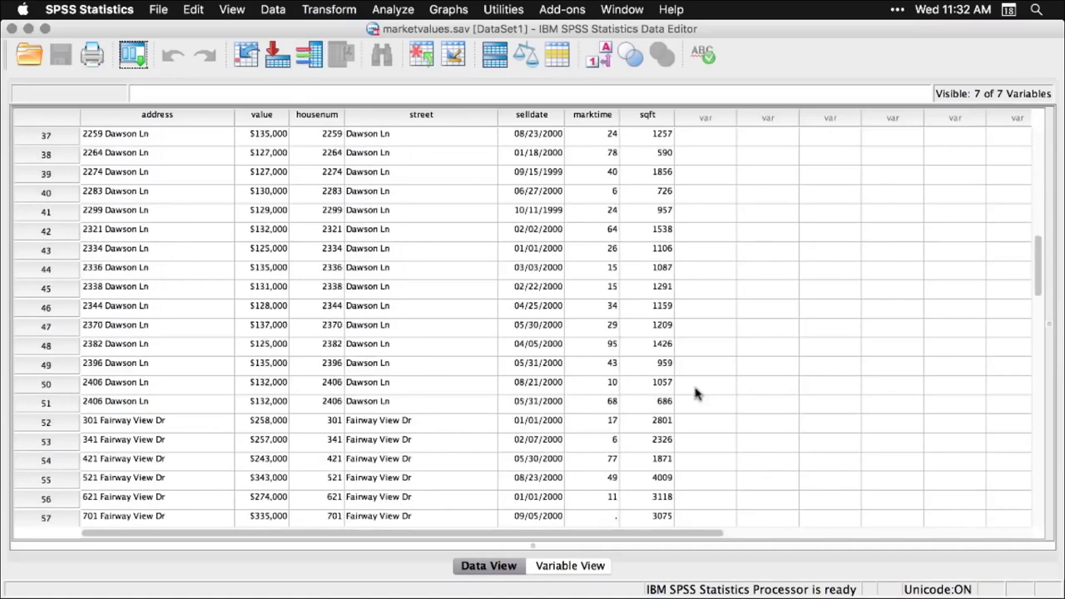
{"action": "scroll", "coordinate": [695, 393], "scroll_direction": "up", "scroll_amount": 18}
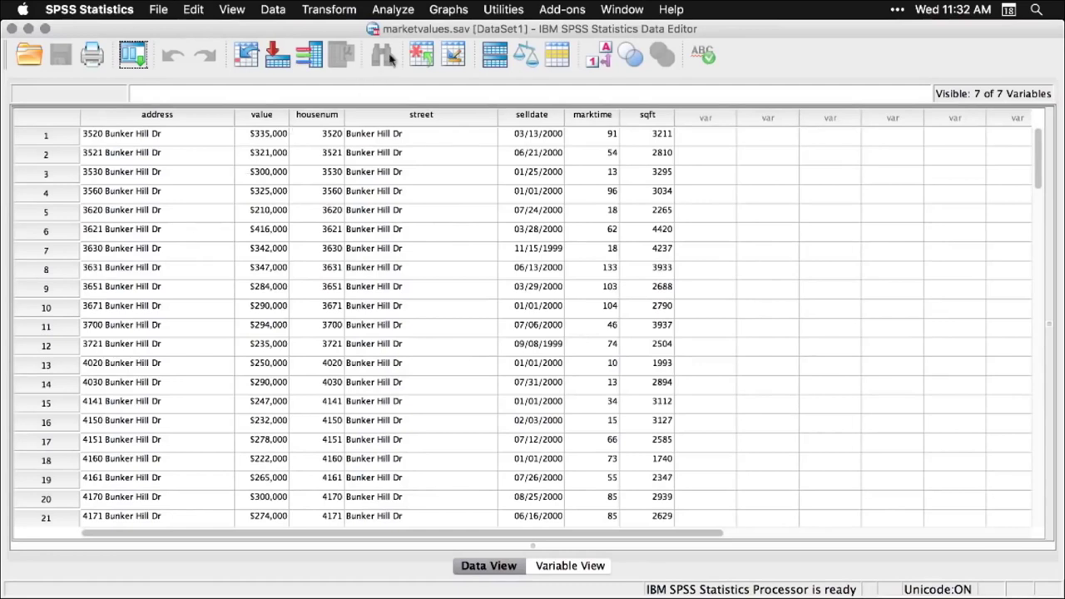
{"action": "left_click", "coordinate": [460, 11]}
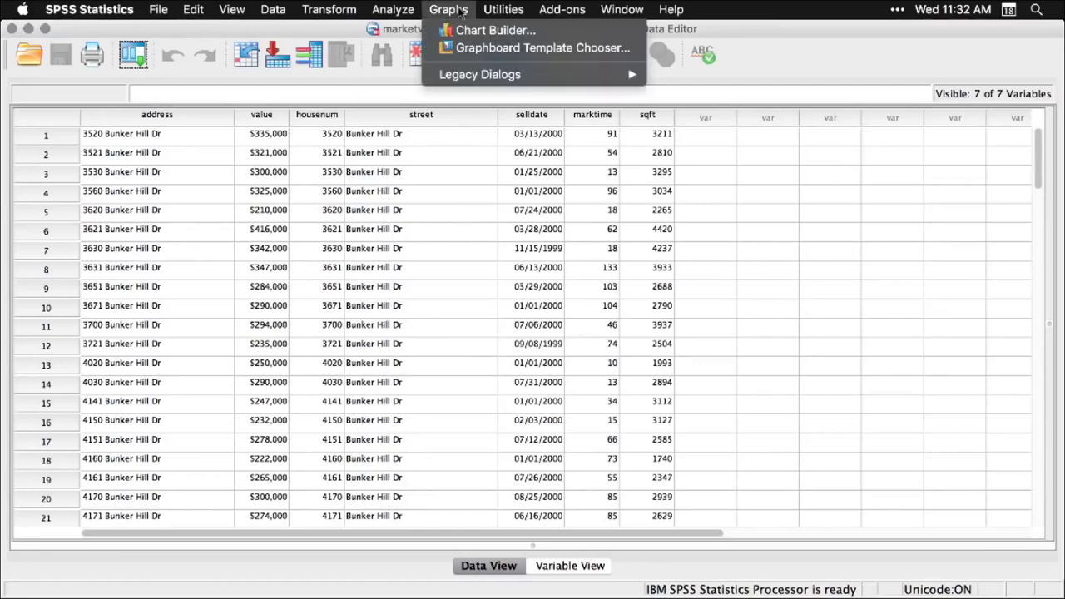
{"action": "mouse_move", "coordinate": [471, 75]}
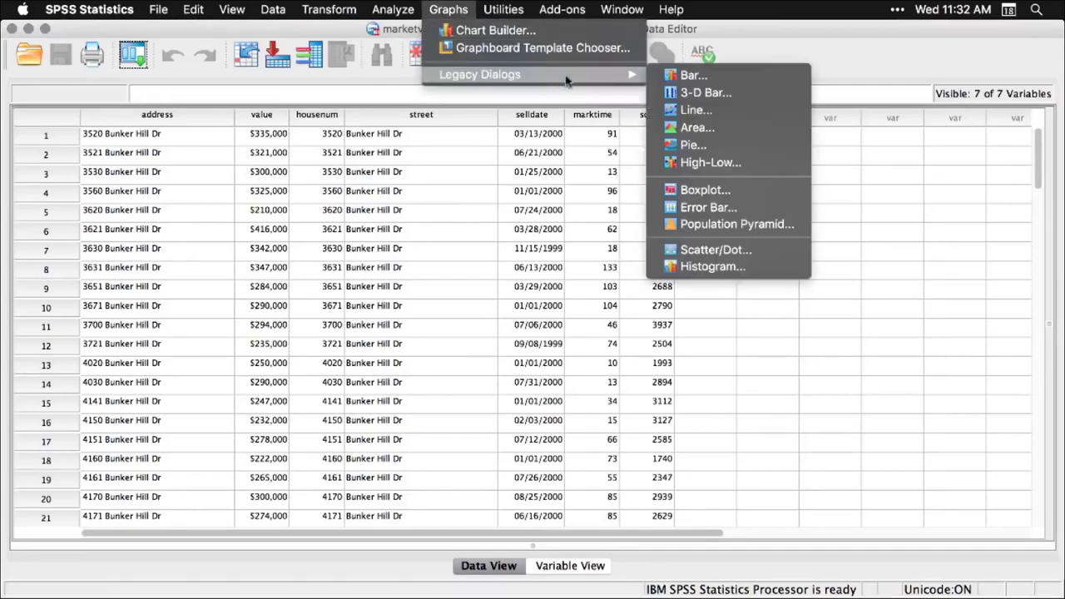
{"action": "left_click", "coordinate": [697, 267]}
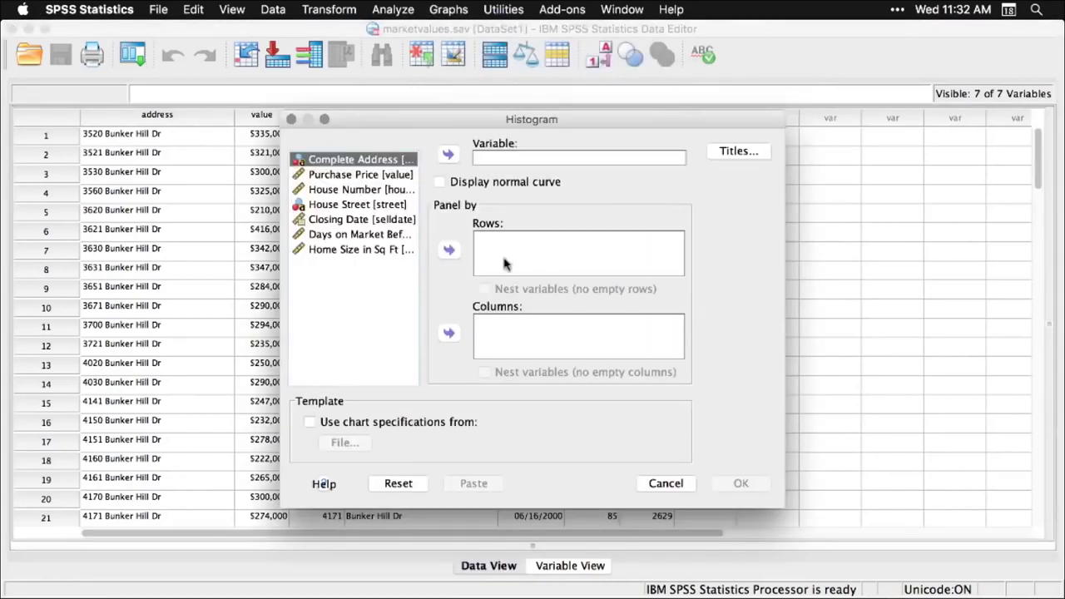
{"action": "left_click", "coordinate": [376, 175]}
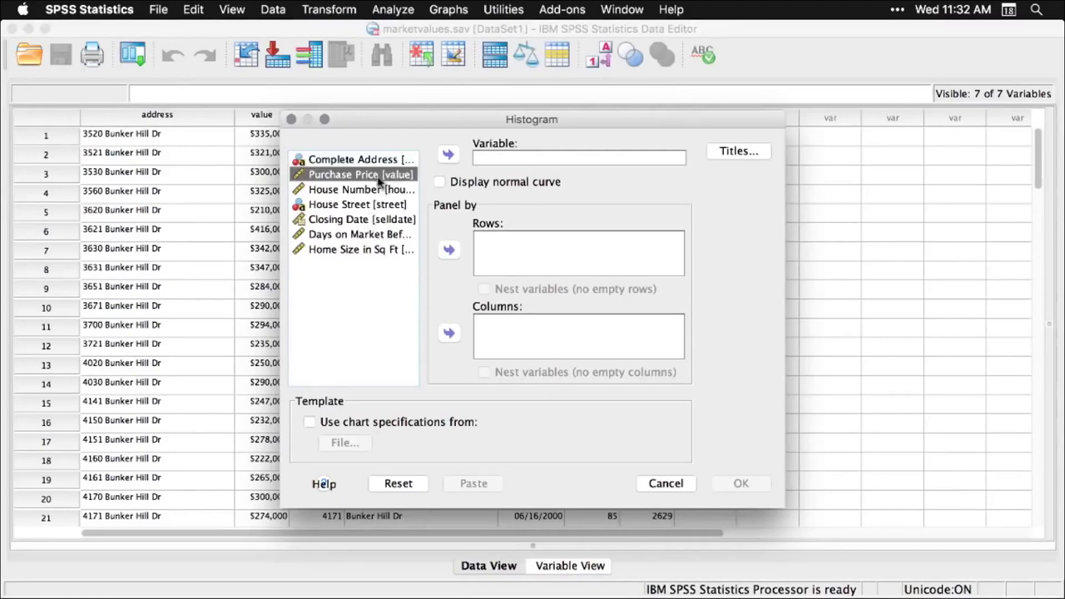
{"action": "left_click", "coordinate": [449, 155]}
{"action": "left_click", "coordinate": [437, 179]}
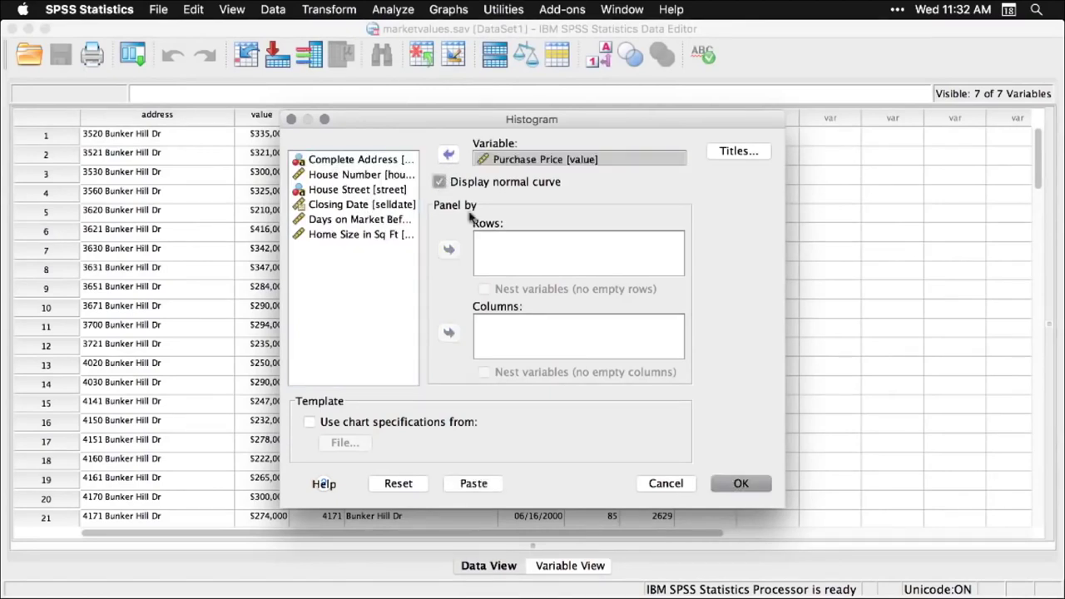
{"action": "left_click", "coordinate": [743, 484]}
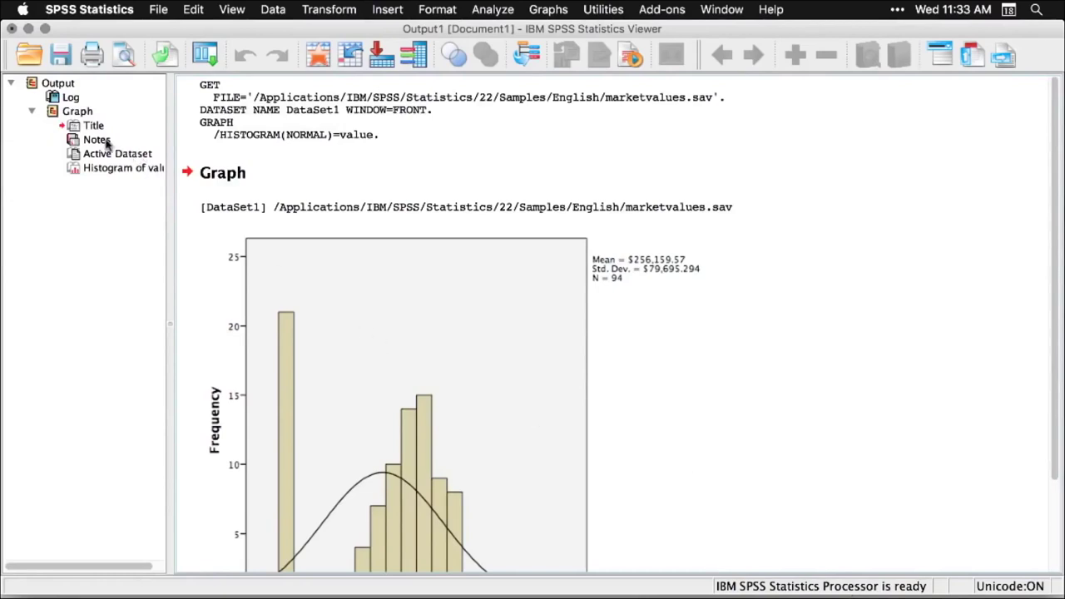
{"action": "scroll", "coordinate": [106, 142], "scroll_direction": "right", "scroll_amount": 2}
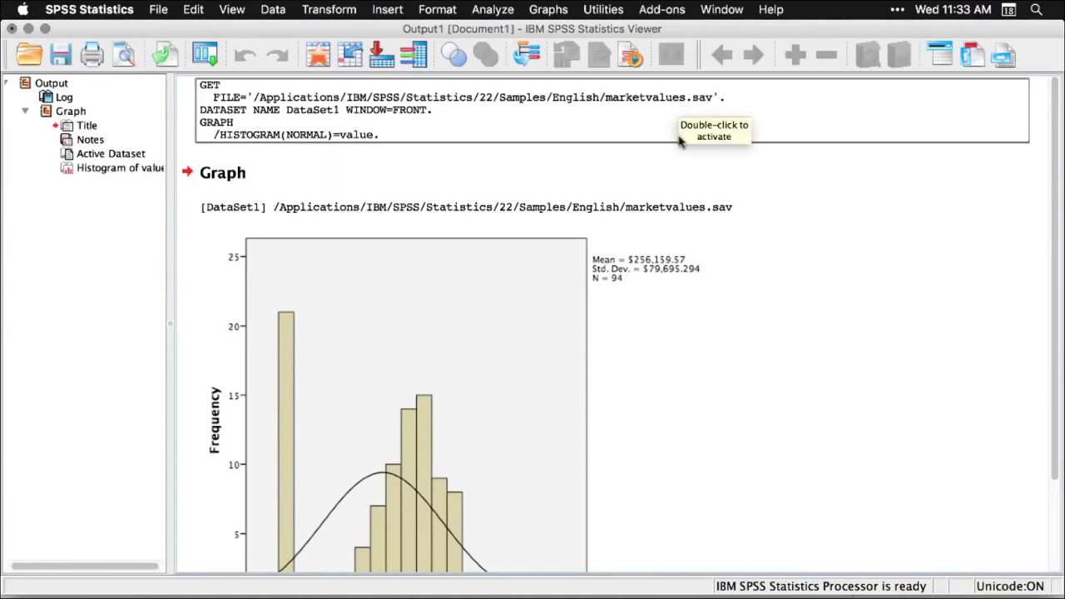
{"action": "scroll", "coordinate": [733, 304], "scroll_direction": "down", "scroll_amount": 3}
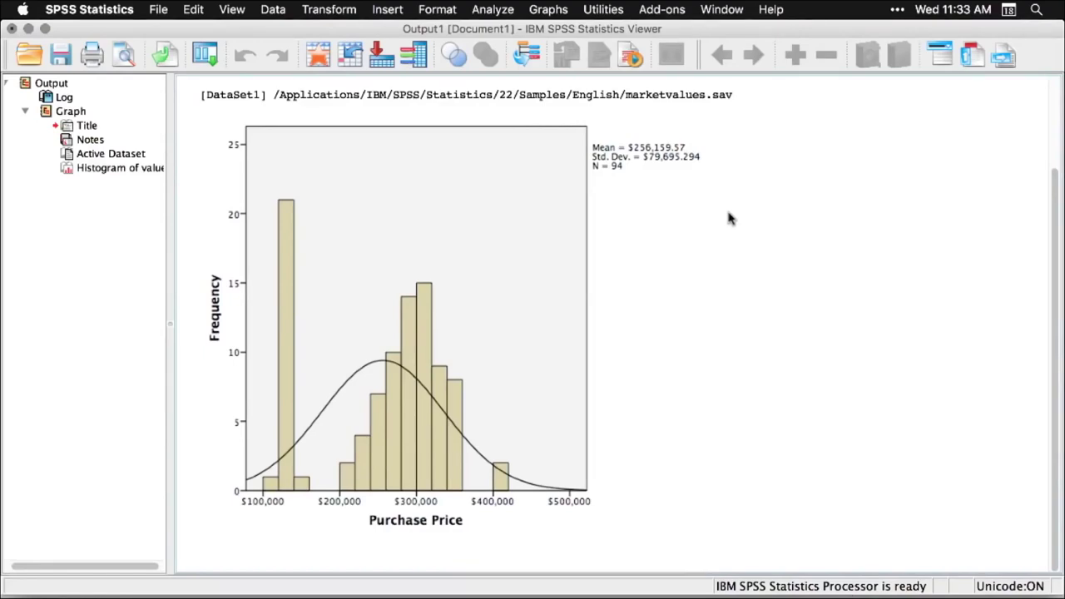
Step: Return to the Data Editor and run Explore with Purchase Price as the dependent variable, displaying both statistics and plots
{"action": "key", "text": "super+grave"}
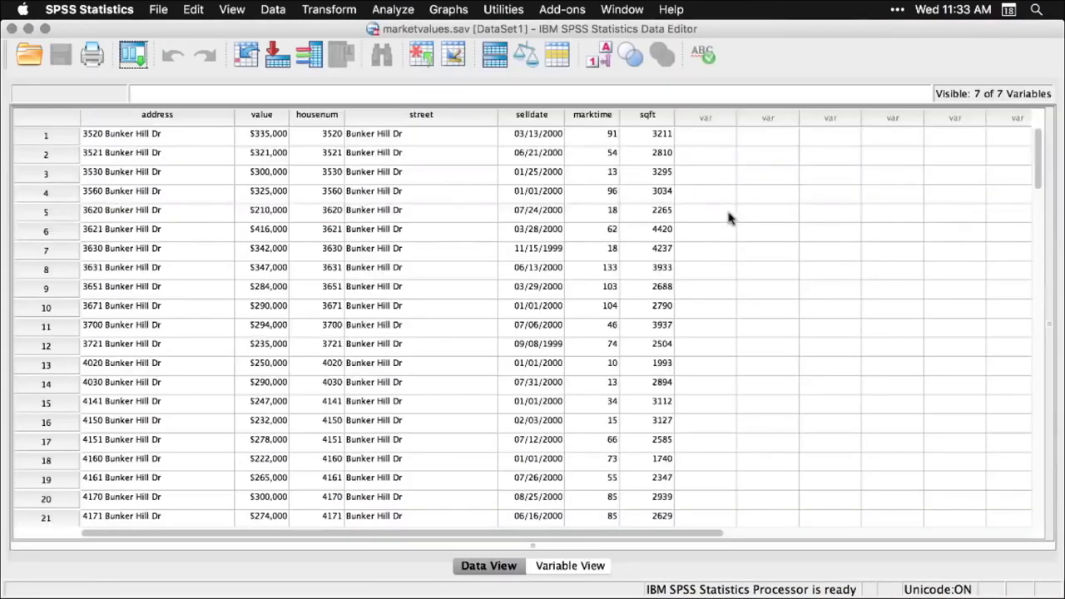
{"action": "left_click", "coordinate": [400, 10]}
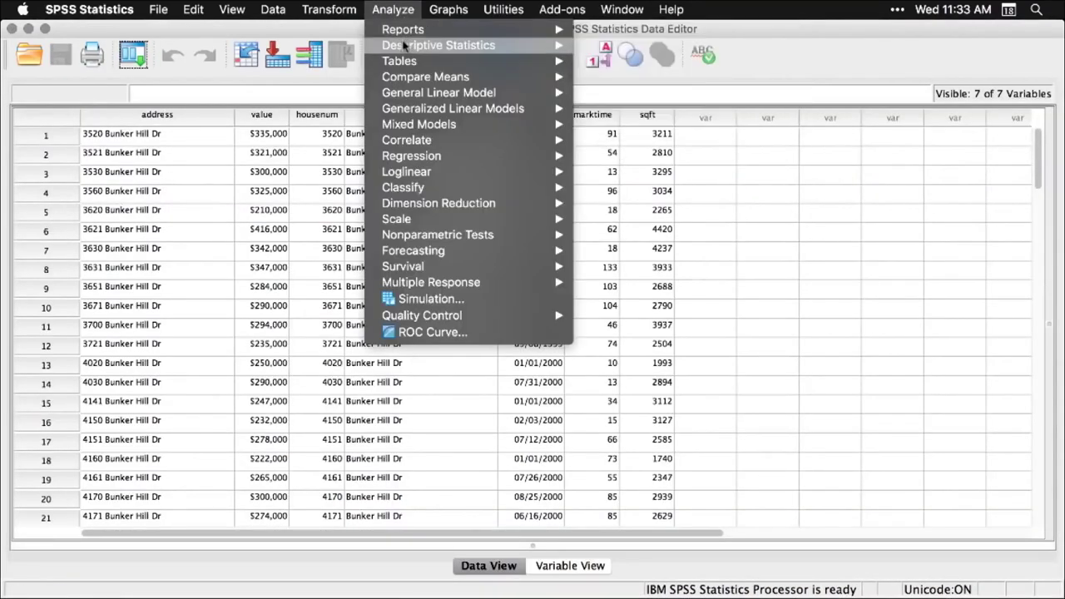
{"action": "mouse_move", "coordinate": [404, 47]}
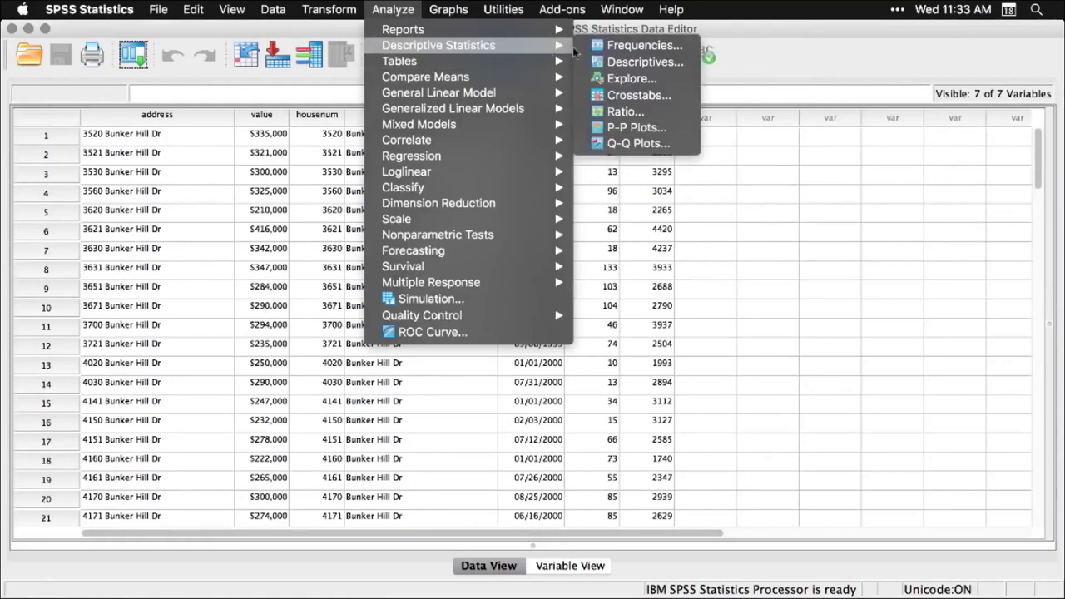
{"action": "left_click", "coordinate": [628, 79]}
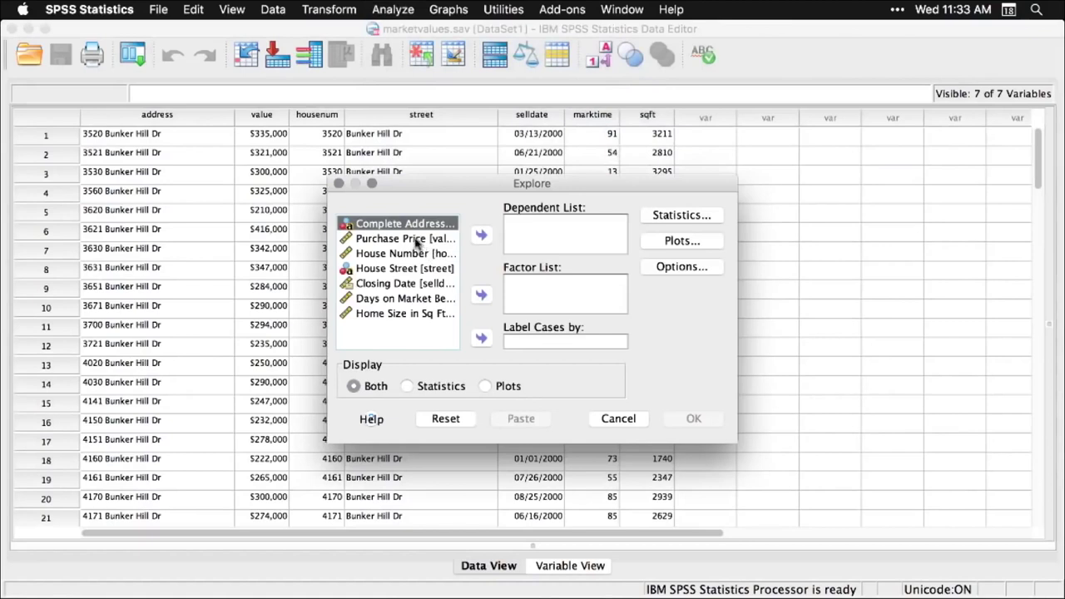
{"action": "left_click", "coordinate": [416, 240]}
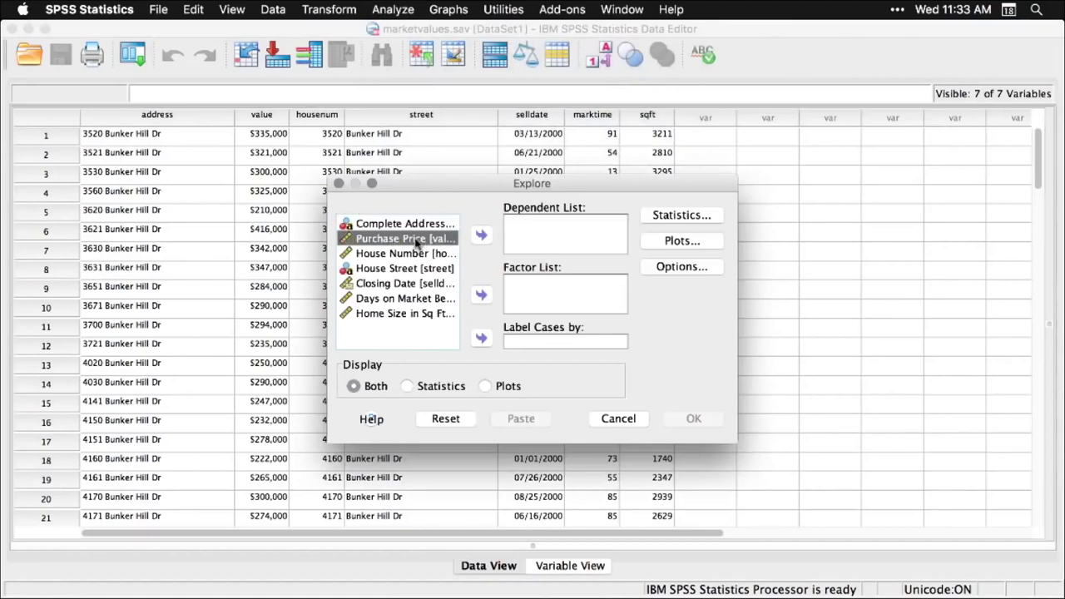
{"action": "left_click", "coordinate": [480, 236]}
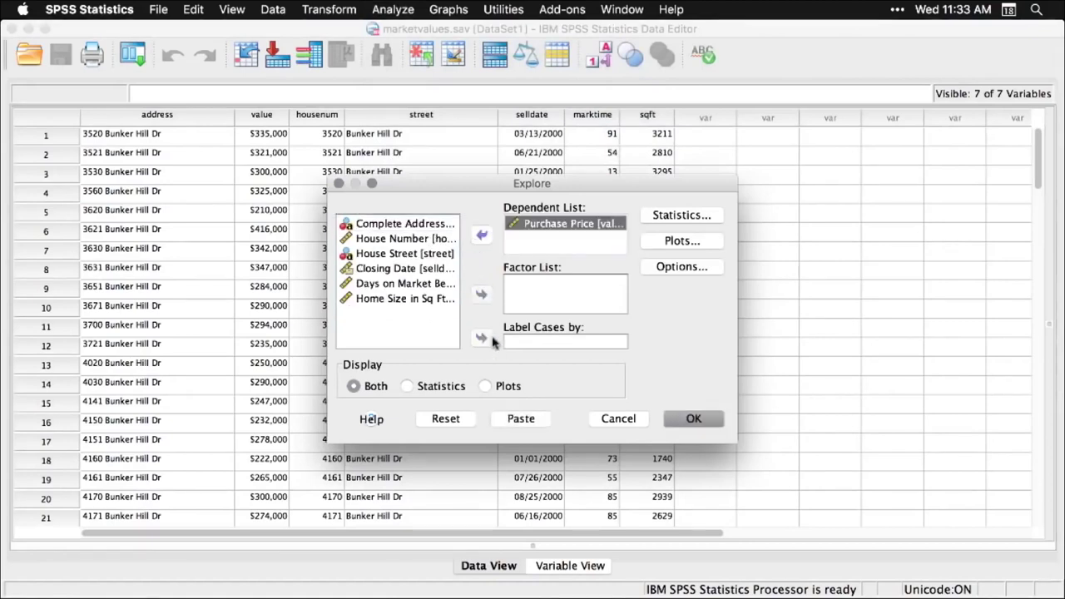
{"action": "left_click", "coordinate": [693, 420]}
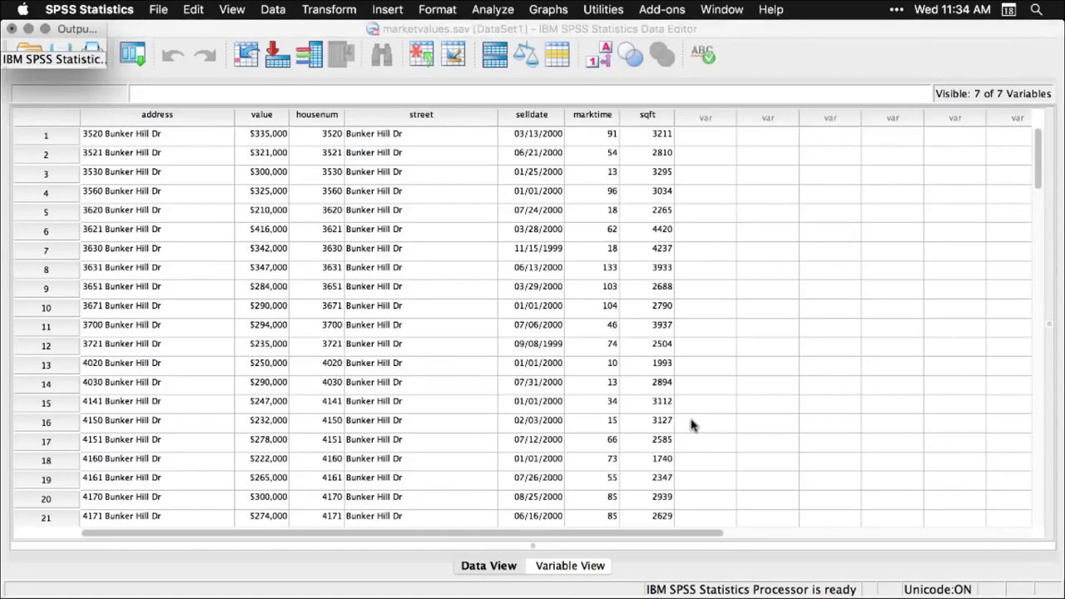
Step: Review the Explore tables, stem-and-leaf plot and boxplot, then the histogram and the command syntax logged in the output
{"action": "scroll", "coordinate": [691, 425], "scroll_direction": "up", "scroll_amount": 10}
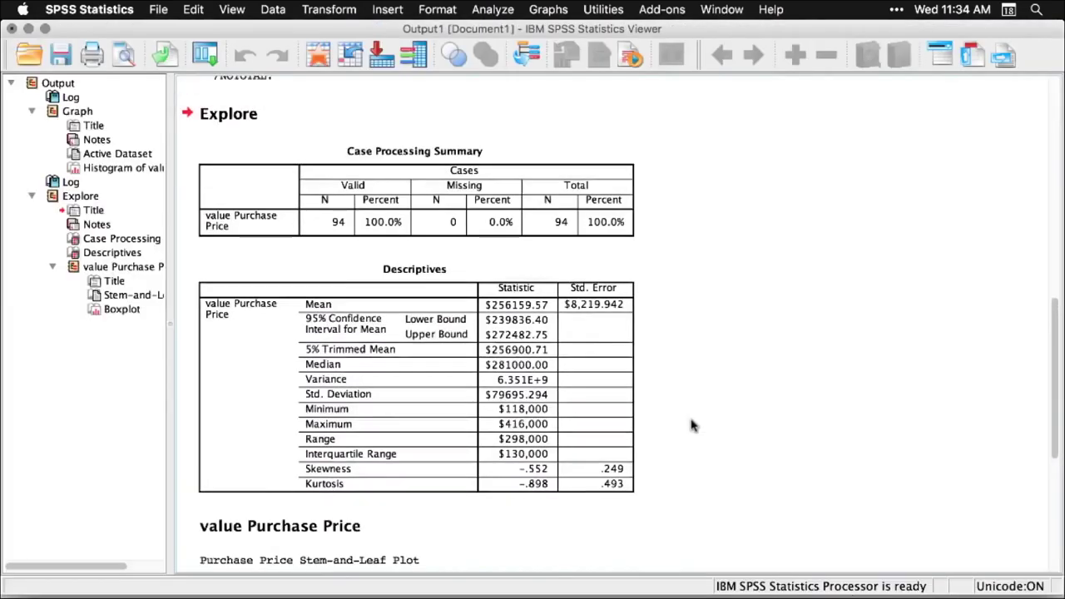
{"action": "scroll", "coordinate": [690, 425], "scroll_direction": "down", "scroll_amount": 3}
{"action": "scroll", "coordinate": [691, 425], "scroll_direction": "down", "scroll_amount": 10}
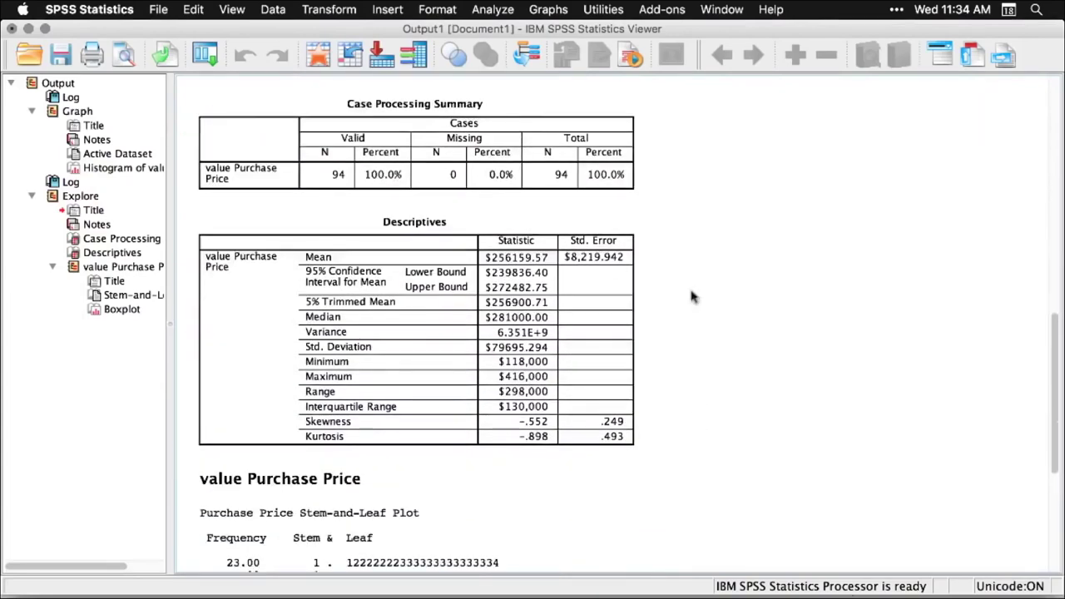
{"action": "scroll", "coordinate": [675, 204], "scroll_direction": "down", "scroll_amount": 6}
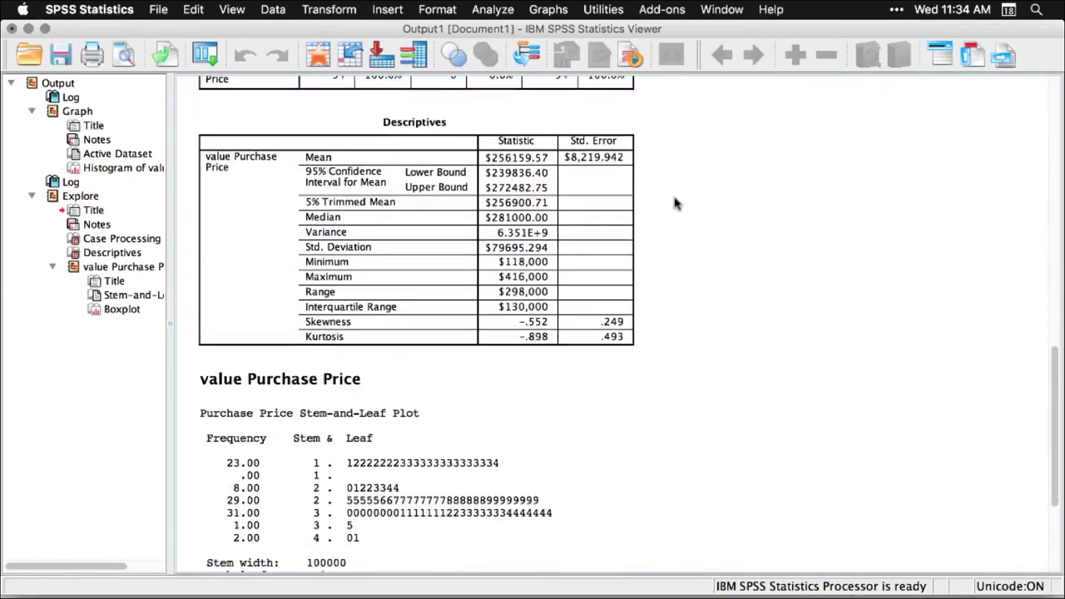
{"action": "scroll", "coordinate": [675, 204], "scroll_direction": "down", "scroll_amount": 8}
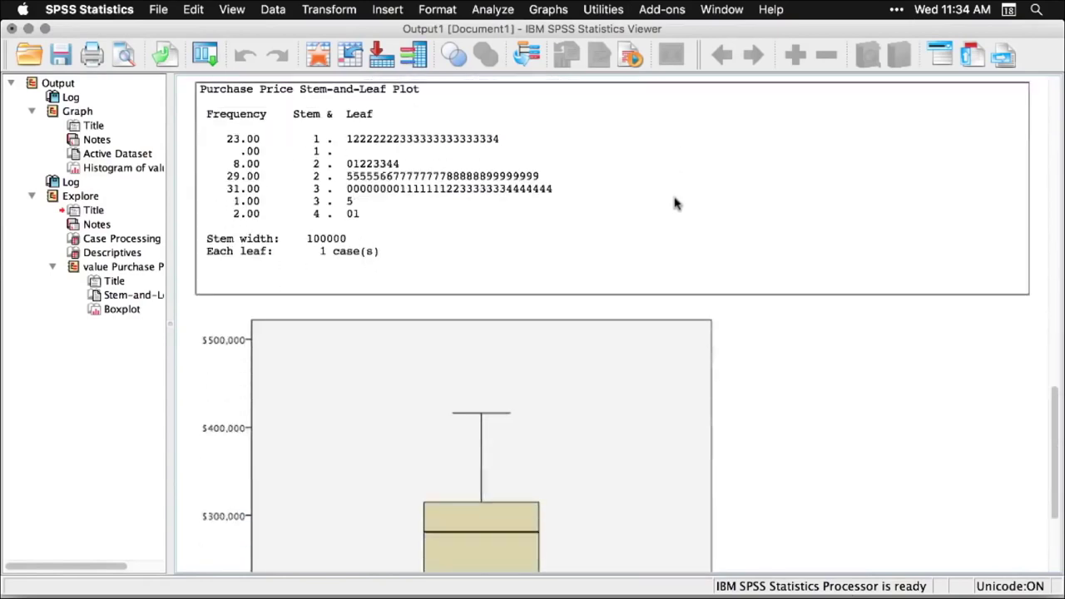
{"action": "left_click", "coordinate": [885, 294]}
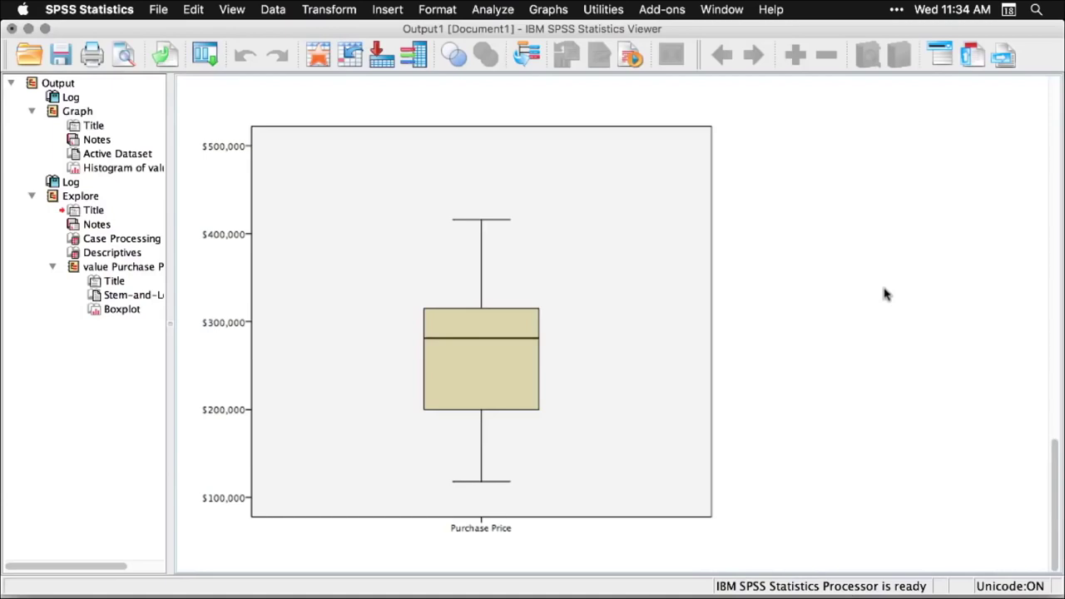
{"action": "scroll", "coordinate": [884, 293], "scroll_direction": "up", "scroll_amount": 15}
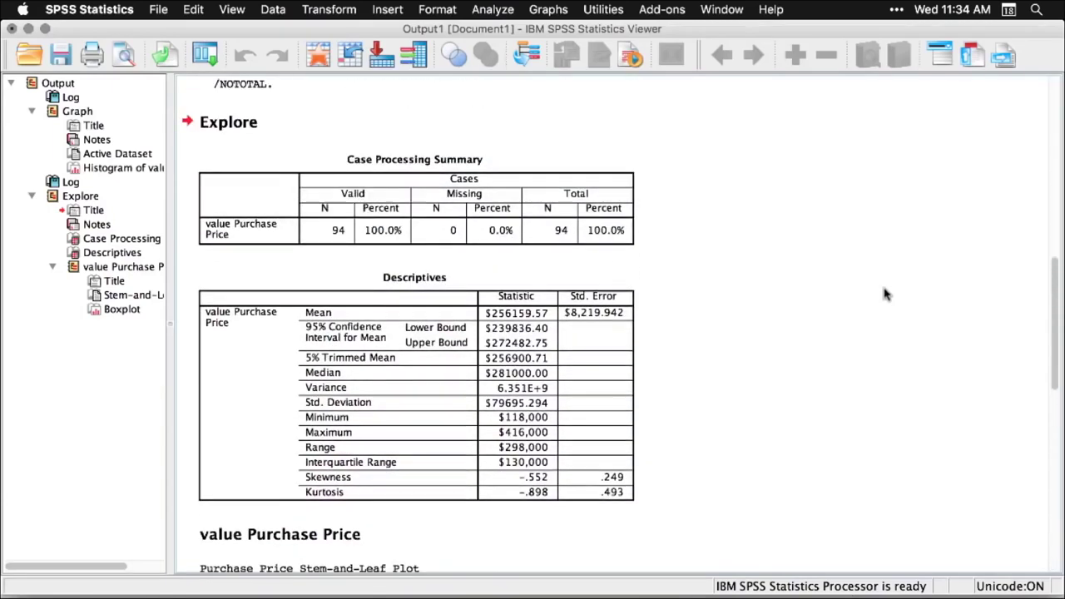
{"action": "scroll", "coordinate": [884, 294], "scroll_direction": "up", "scroll_amount": 10}
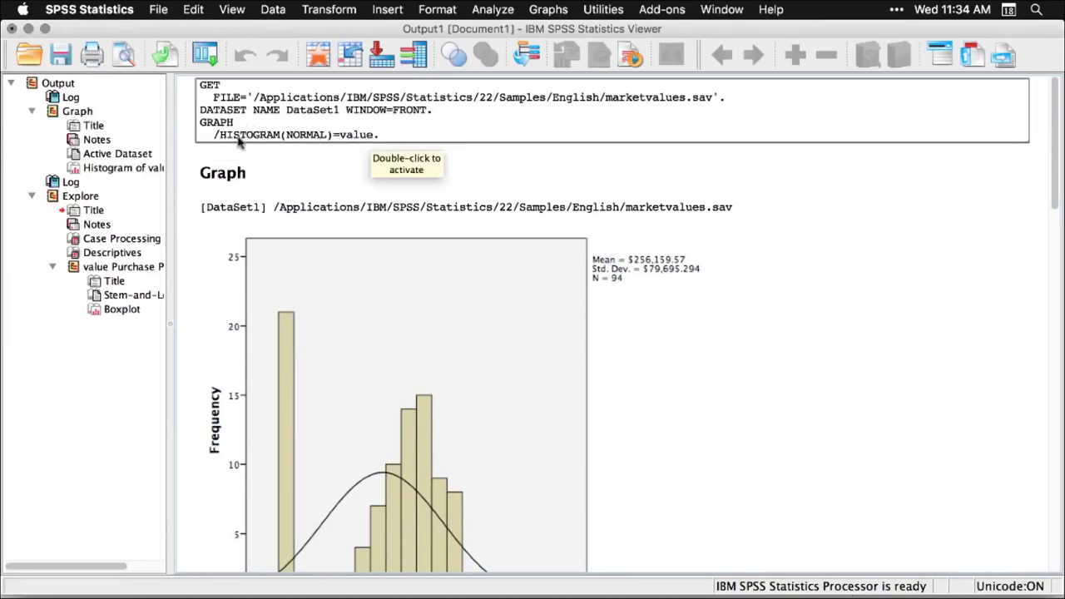
{"action": "scroll", "coordinate": [814, 362], "scroll_direction": "down", "scroll_amount": 1}
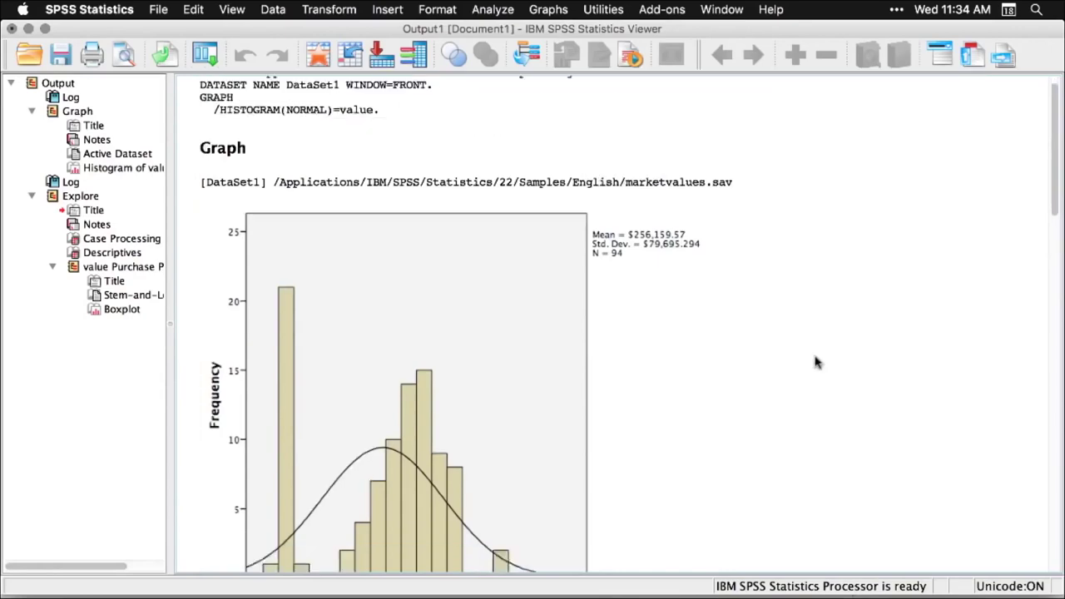
{"action": "scroll", "coordinate": [814, 362], "scroll_direction": "down", "scroll_amount": 10}
{"action": "scroll", "coordinate": [814, 362], "scroll_direction": "up", "scroll_amount": 3}
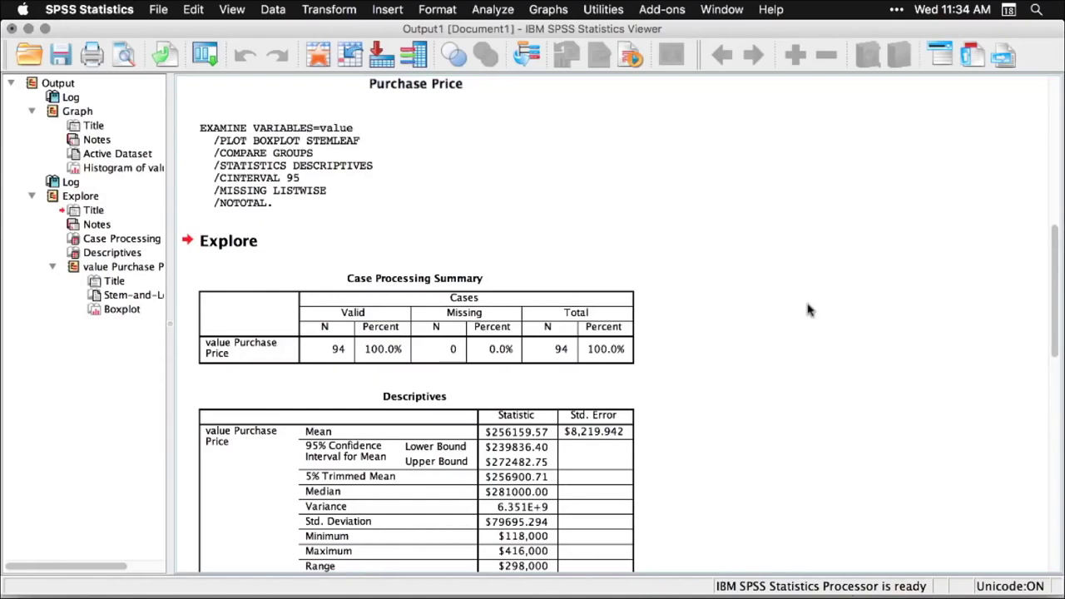
Step: Create a new syntax file and collapse the error pane below the code area
{"action": "left_click", "coordinate": [158, 10]}
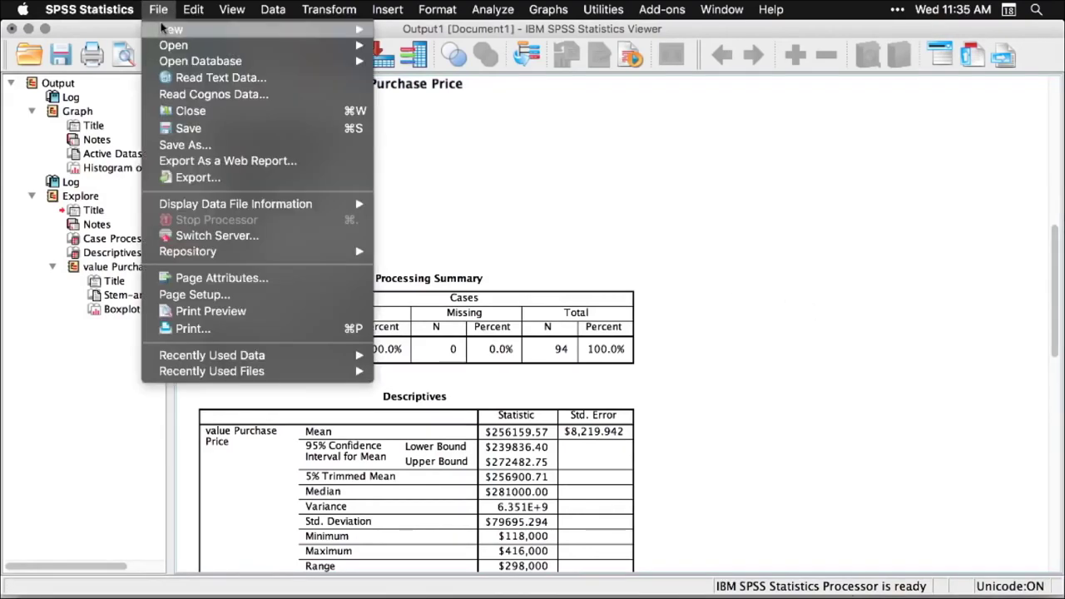
{"action": "mouse_move", "coordinate": [357, 29]}
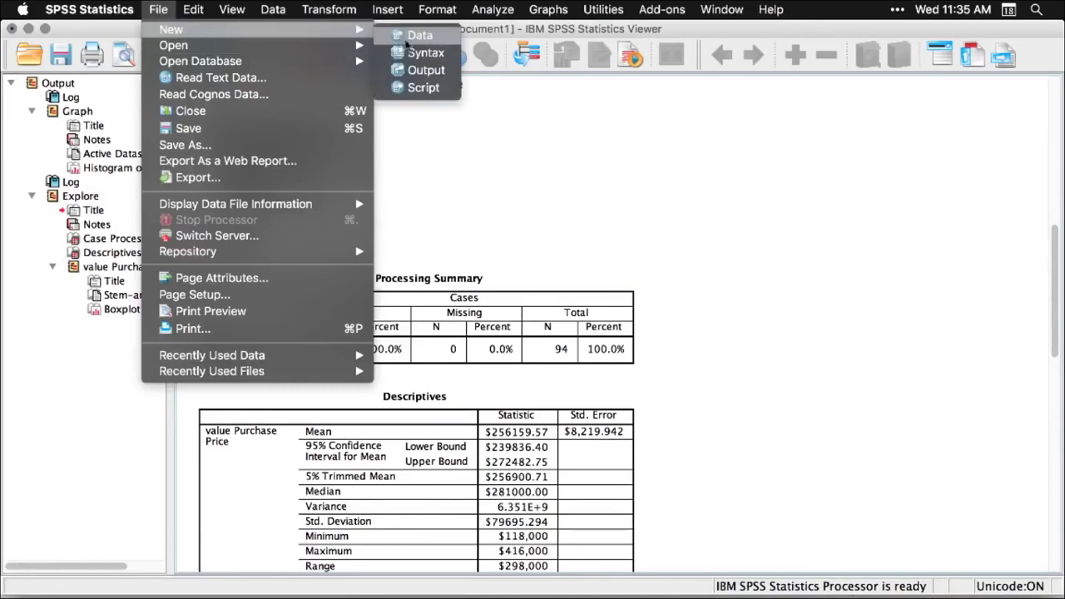
{"action": "left_click", "coordinate": [416, 53]}
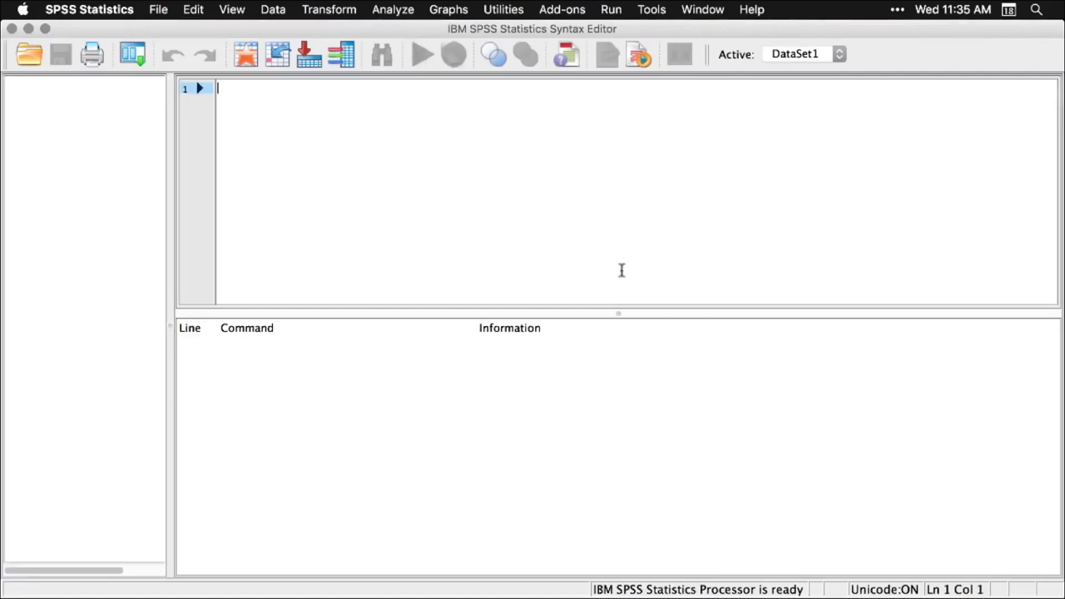
{"action": "double_click", "coordinate": [618, 312]}
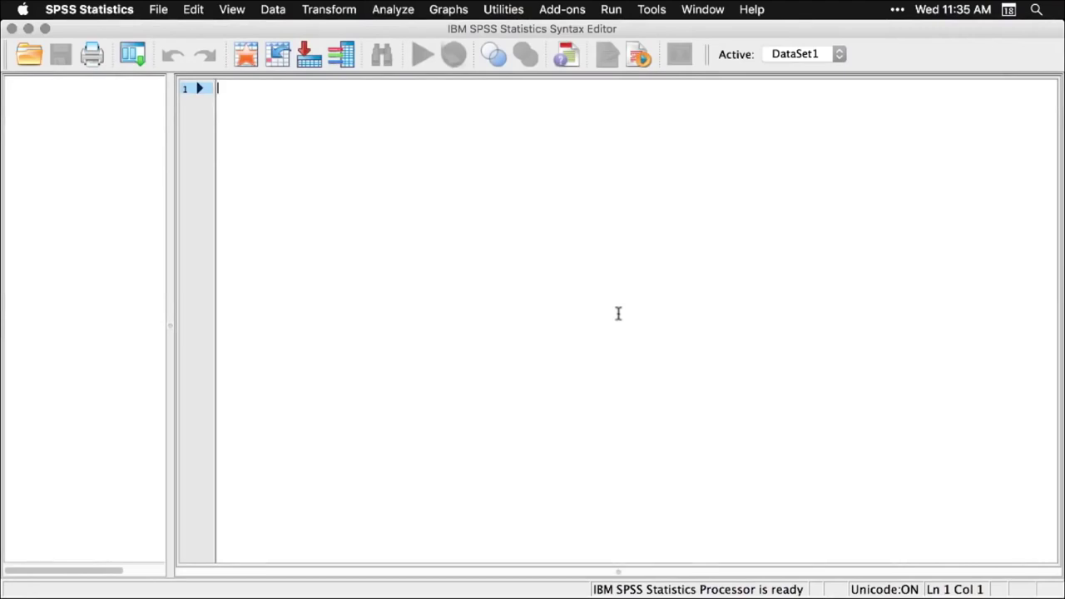
Step: Paste the Explore command for Purchase Price into the syntax file, keeping the existing dialog settings
{"action": "left_click", "coordinate": [407, 10]}
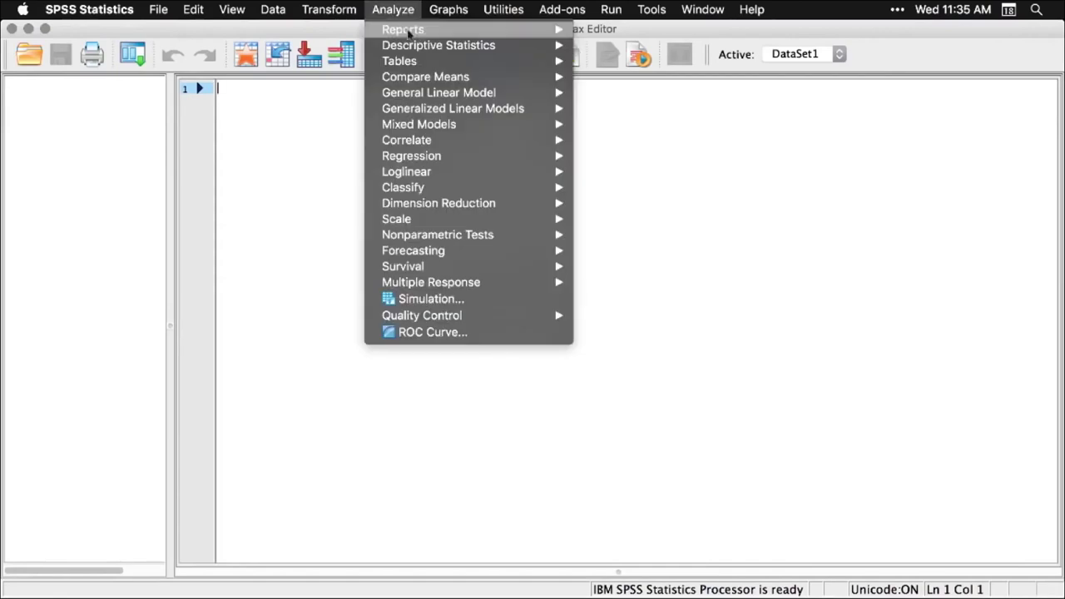
{"action": "mouse_move", "coordinate": [411, 45]}
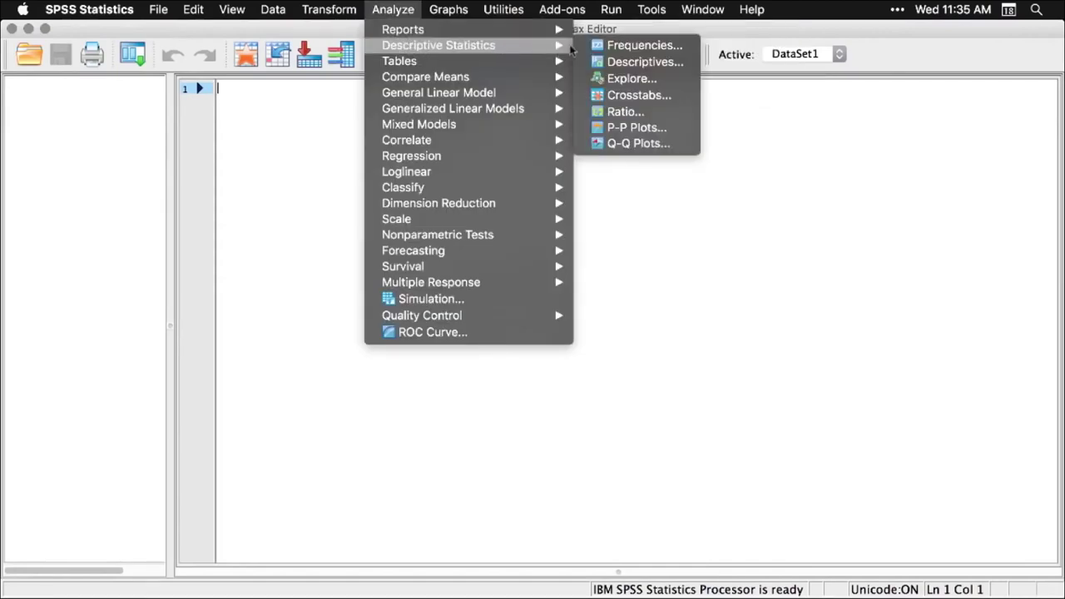
{"action": "left_click", "coordinate": [632, 78]}
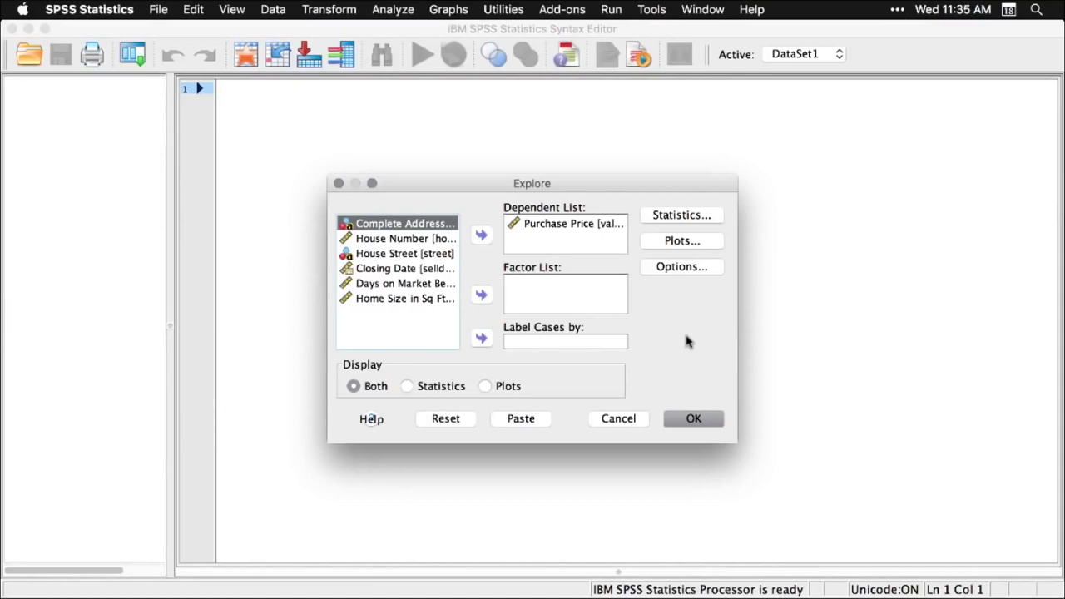
{"action": "left_click", "coordinate": [522, 420]}
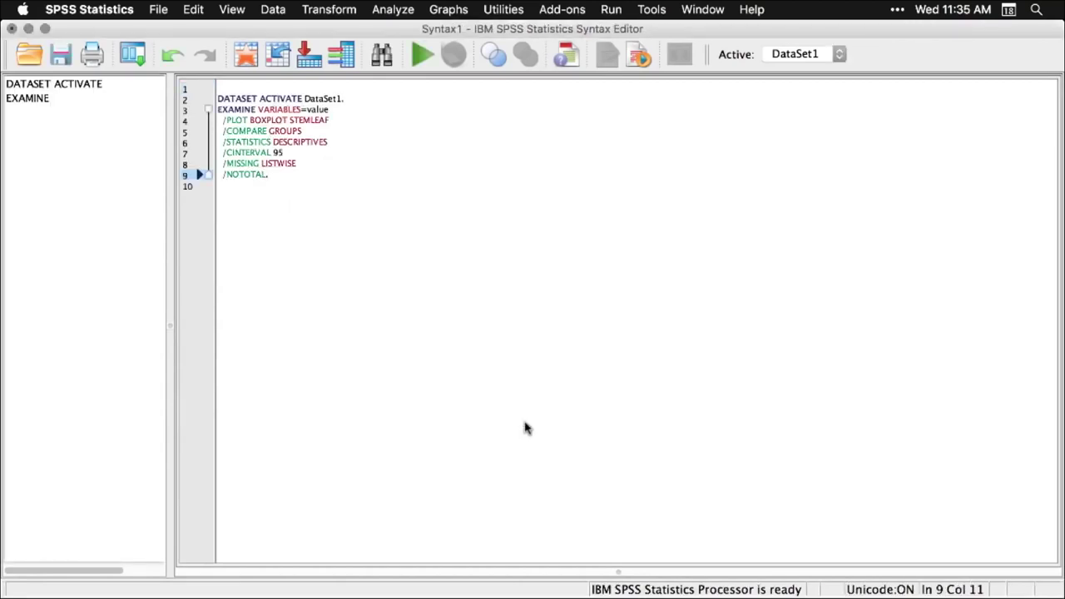
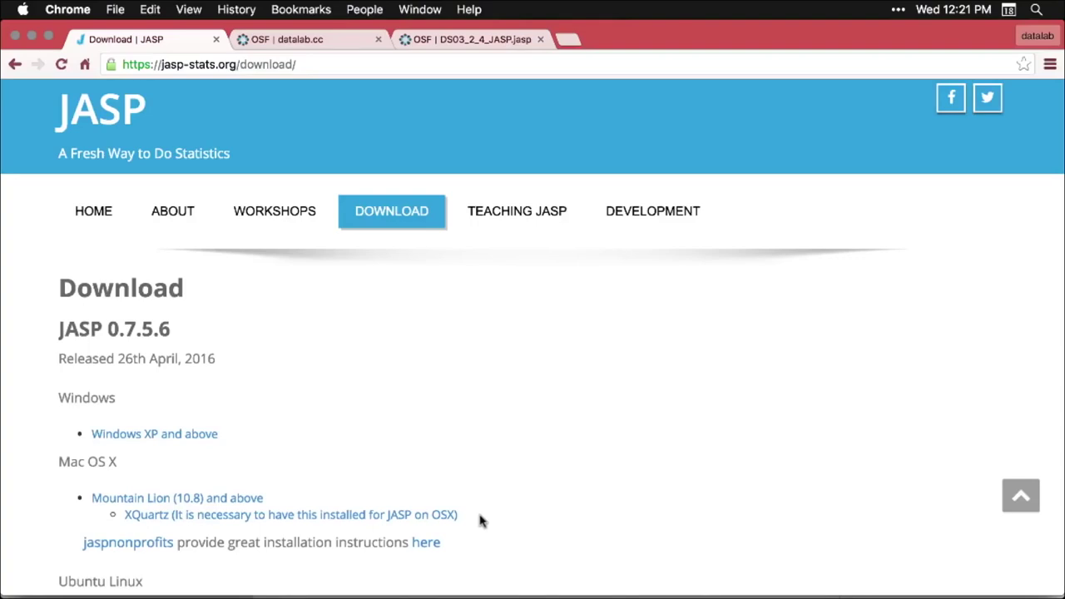
Step: Switch from the download page to JASP and open the example data set Big 5 (Dolan, Oort, Stoel & Wicherts, 2009)
{"action": "scroll", "coordinate": [480, 520], "scroll_direction": "down", "scroll_amount": 5}
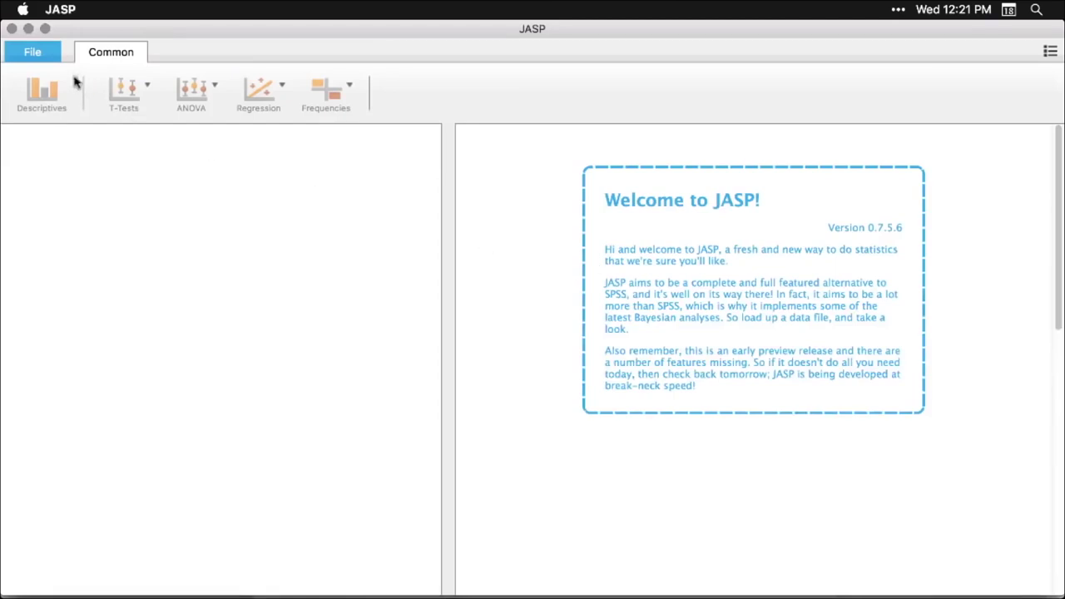
{"action": "left_click", "coordinate": [35, 54]}
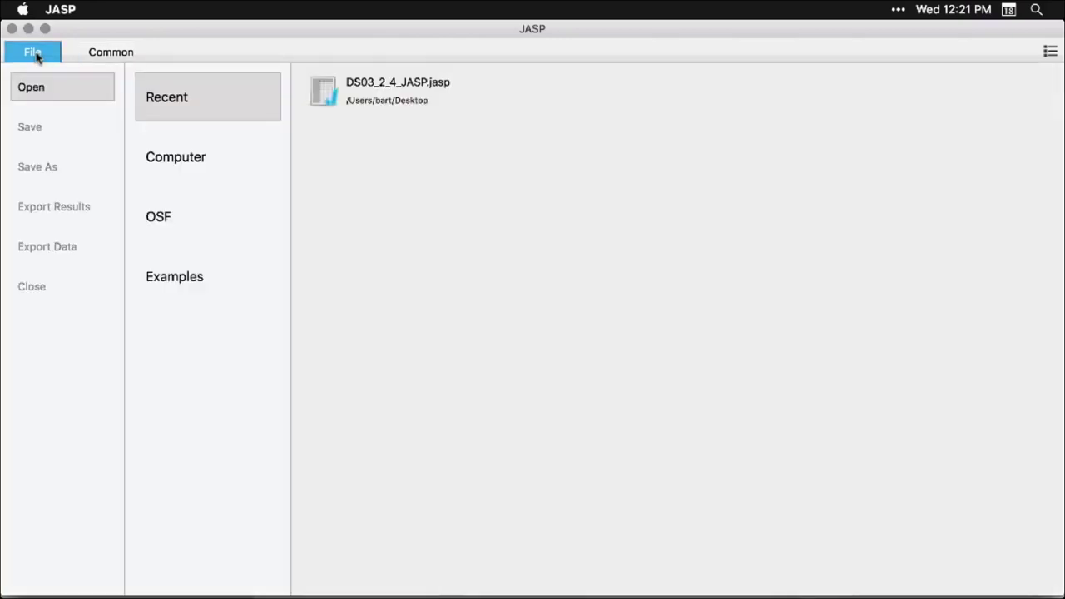
{"action": "left_click", "coordinate": [175, 283]}
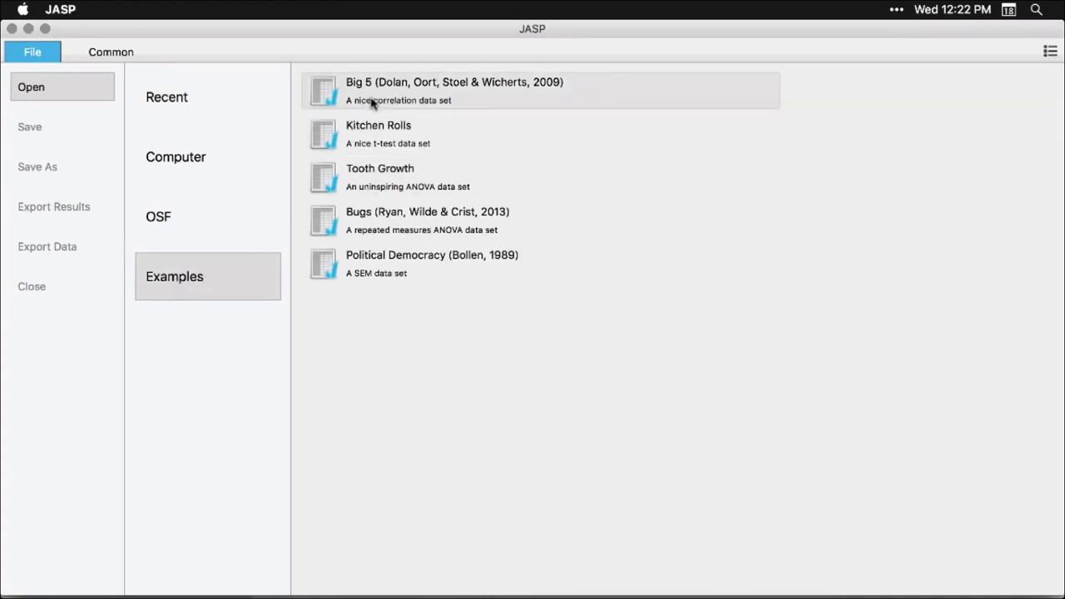
{"action": "left_click", "coordinate": [511, 103]}
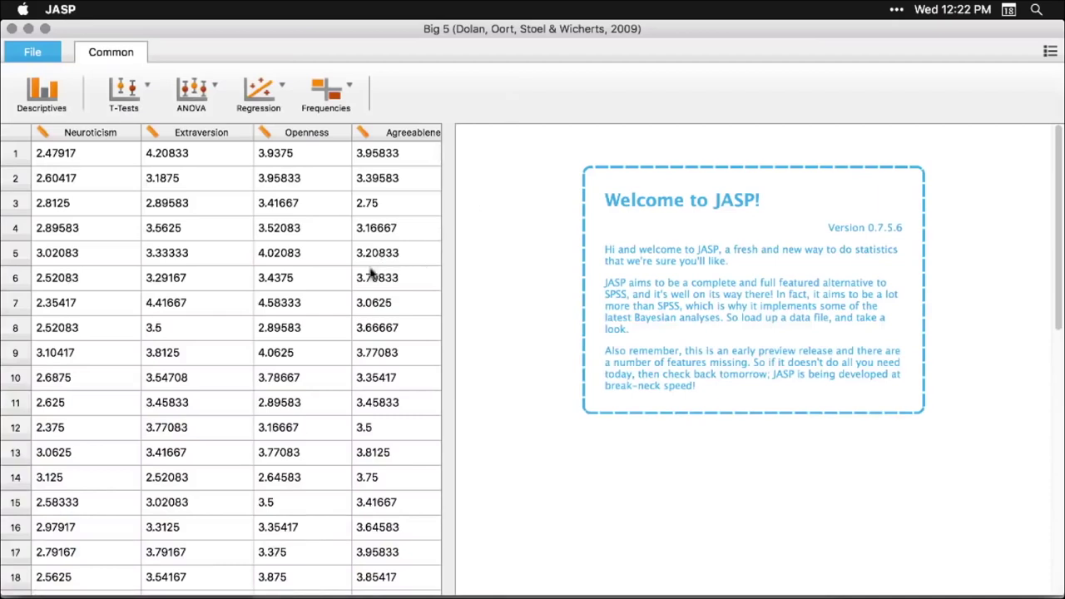
Step: Narrow the data pane and run Descriptives on all five variables, from Neuroticism to Conscientiousness
{"action": "left_click_drag", "start_coordinate": [442, 352], "coordinate": [392, 364]}
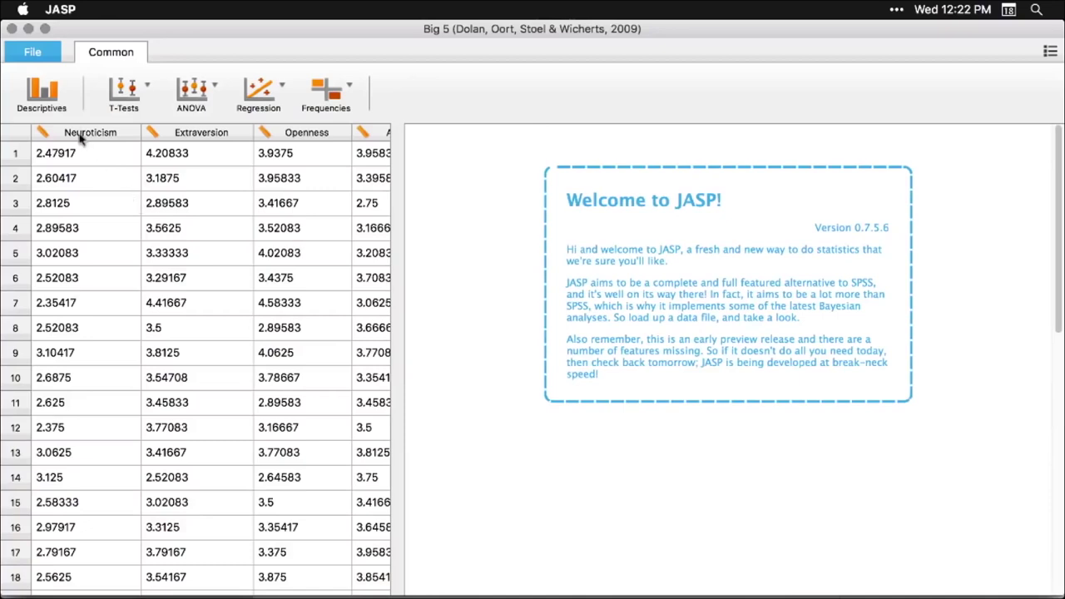
{"action": "left_click", "coordinate": [43, 95]}
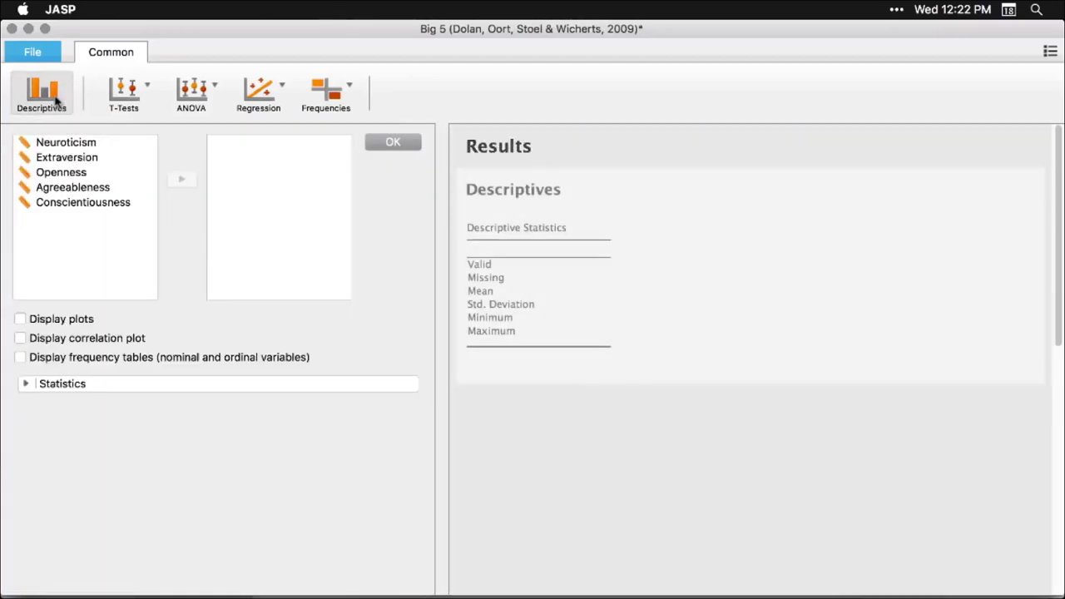
{"action": "left_click", "coordinate": [64, 145]}
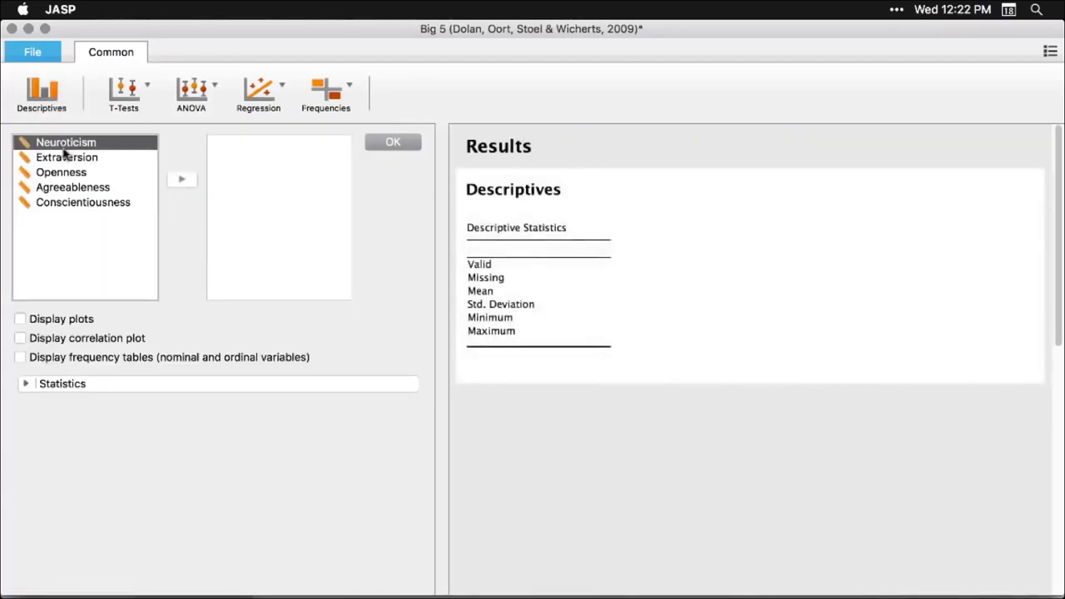
{"action": "left_click", "coordinate": [60, 203], "text": "shift"}
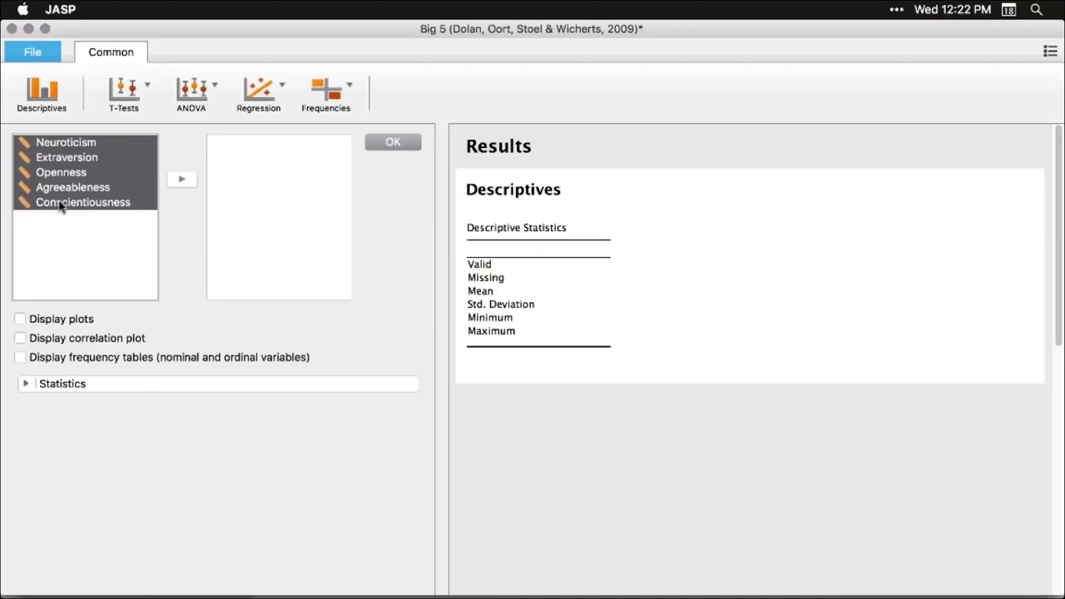
{"action": "left_click", "coordinate": [183, 181]}
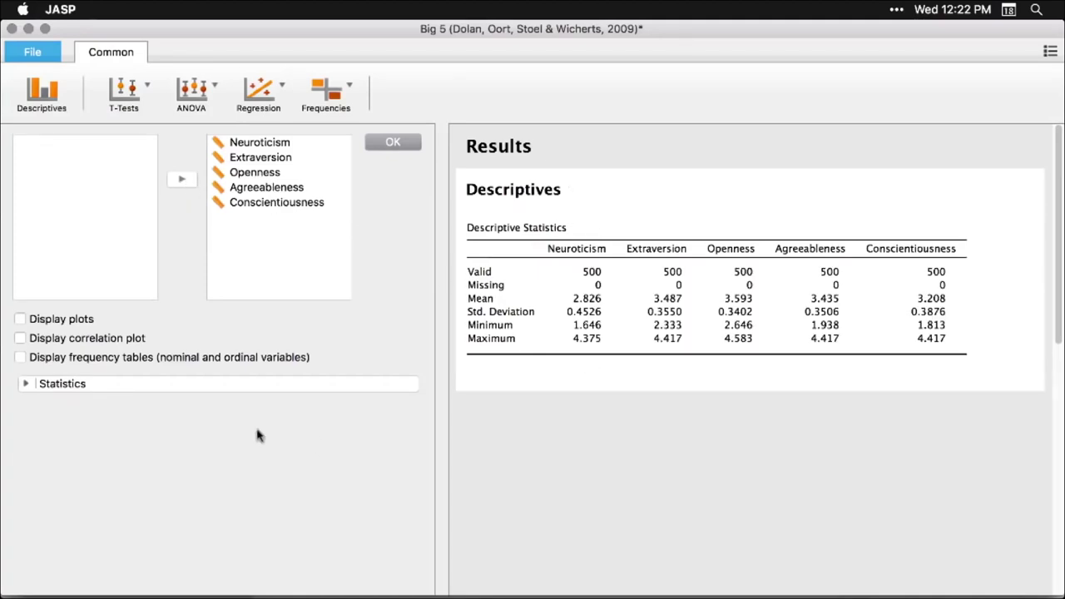
Step: Add quartiles and the median to the descriptive statistics and display plots for the variables
{"action": "left_click", "coordinate": [25, 384]}
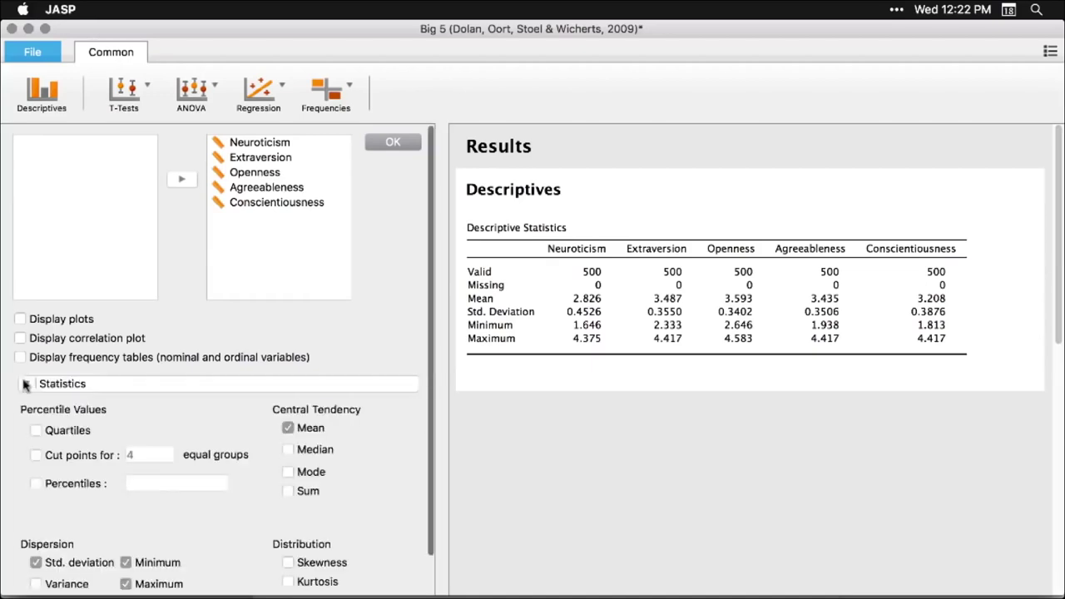
{"action": "left_click", "coordinate": [35, 431]}
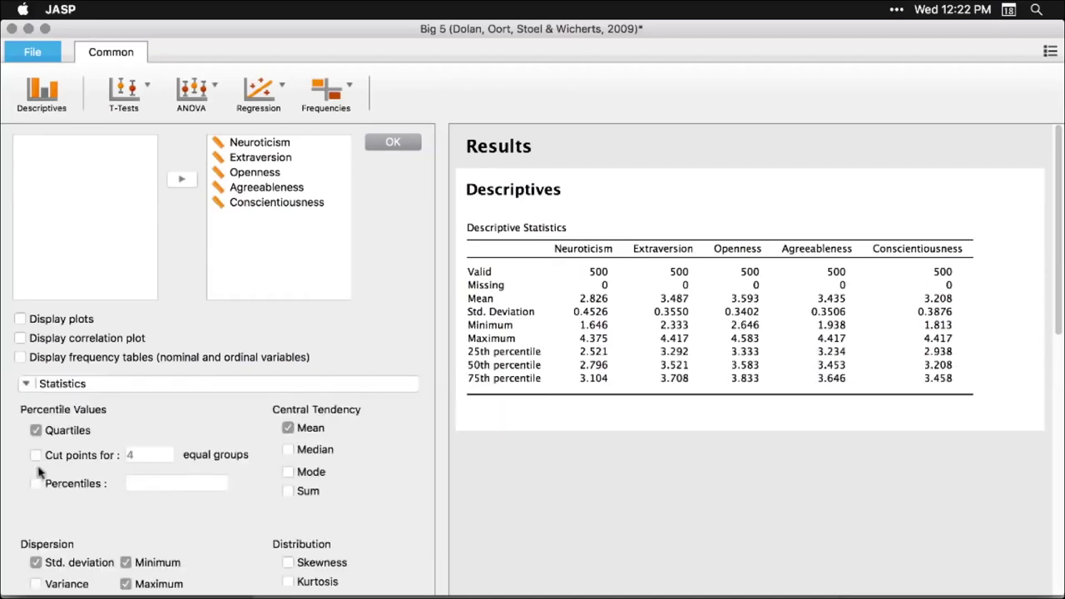
{"action": "left_click", "coordinate": [288, 450]}
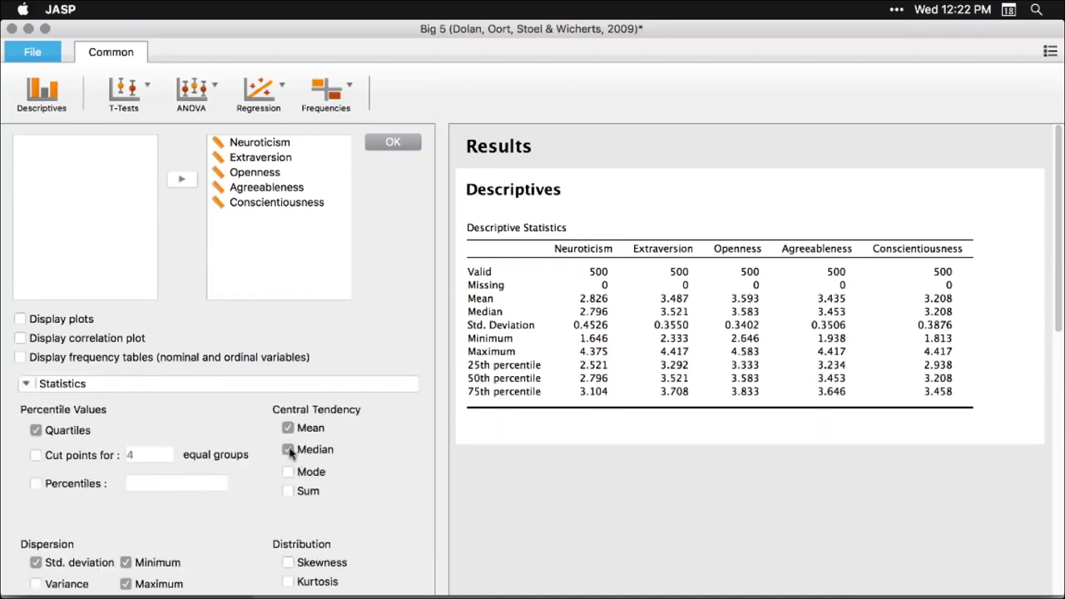
{"action": "left_click", "coordinate": [20, 320]}
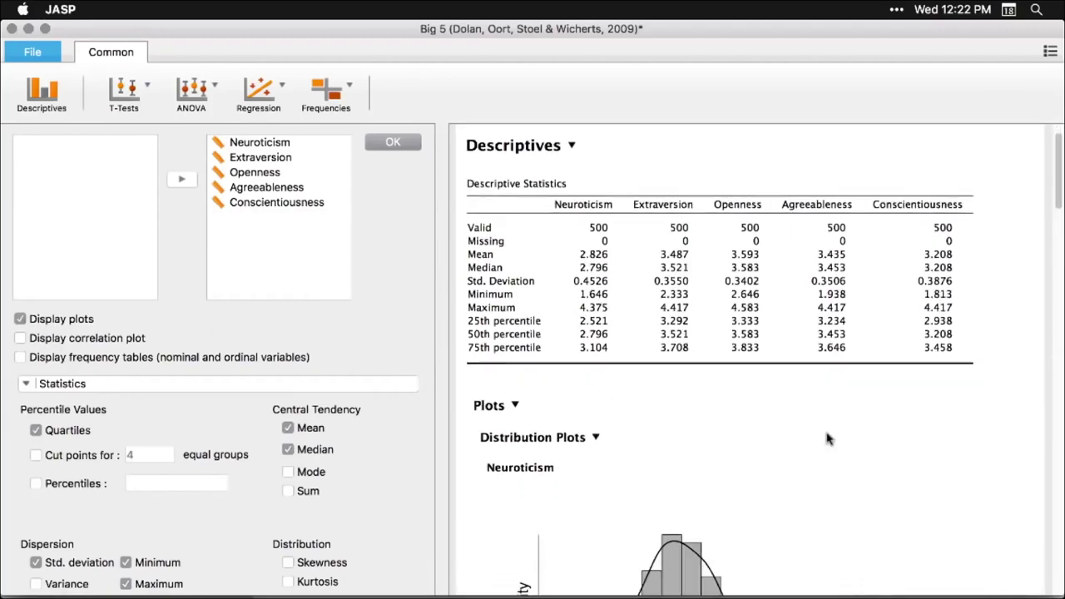
Step: Shrink the distribution plots from their default size, enlarging them slightly after the first reduction
{"action": "scroll", "coordinate": [827, 438], "scroll_direction": "down", "scroll_amount": 10}
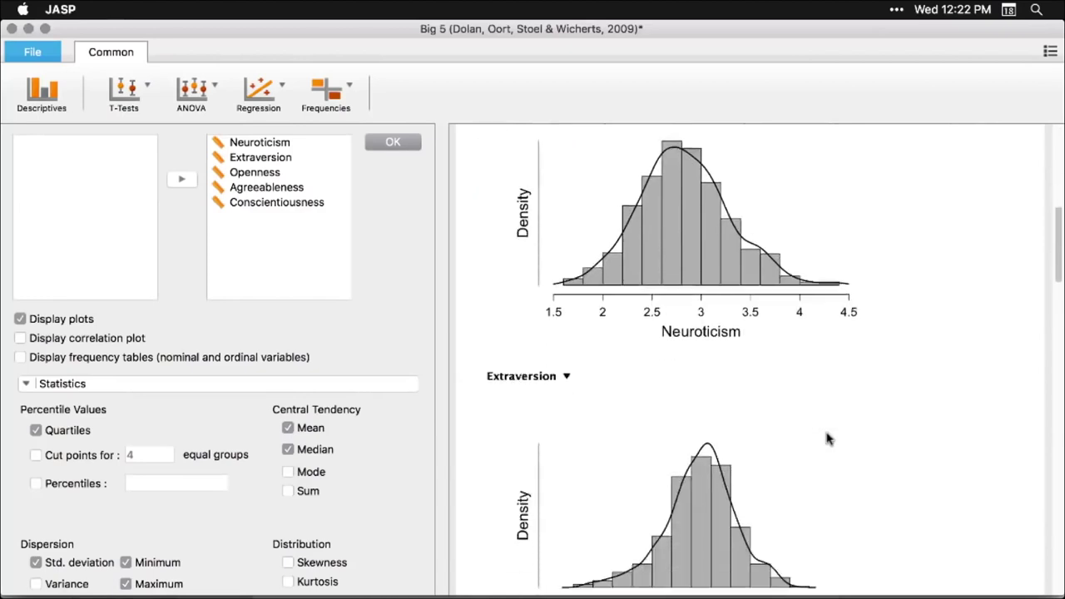
{"action": "scroll", "coordinate": [827, 439], "scroll_direction": "down", "scroll_amount": 6}
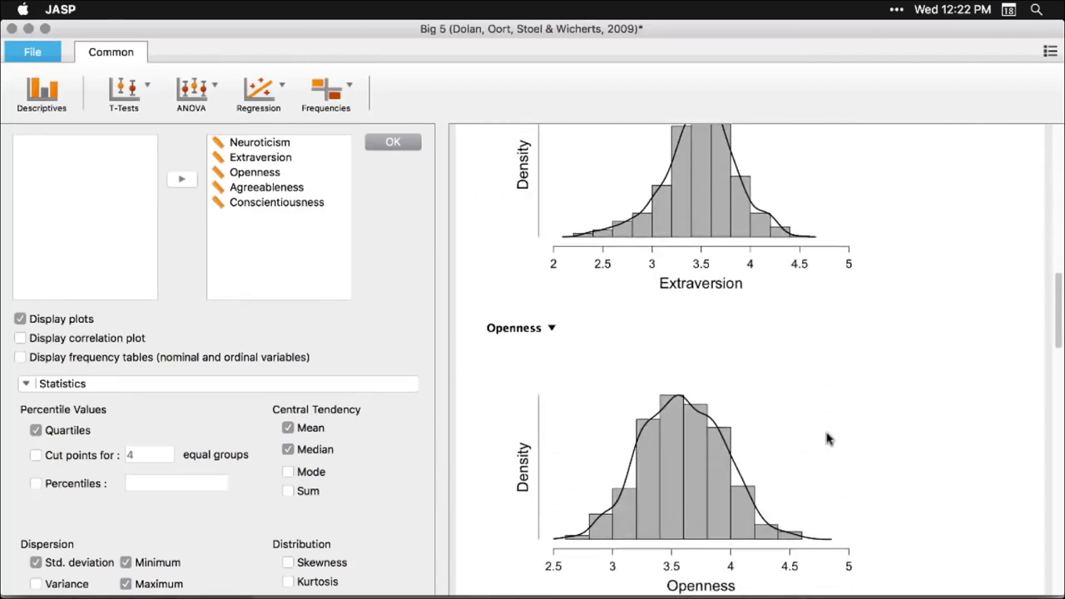
{"action": "scroll", "coordinate": [827, 438], "scroll_direction": "up", "scroll_amount": 15}
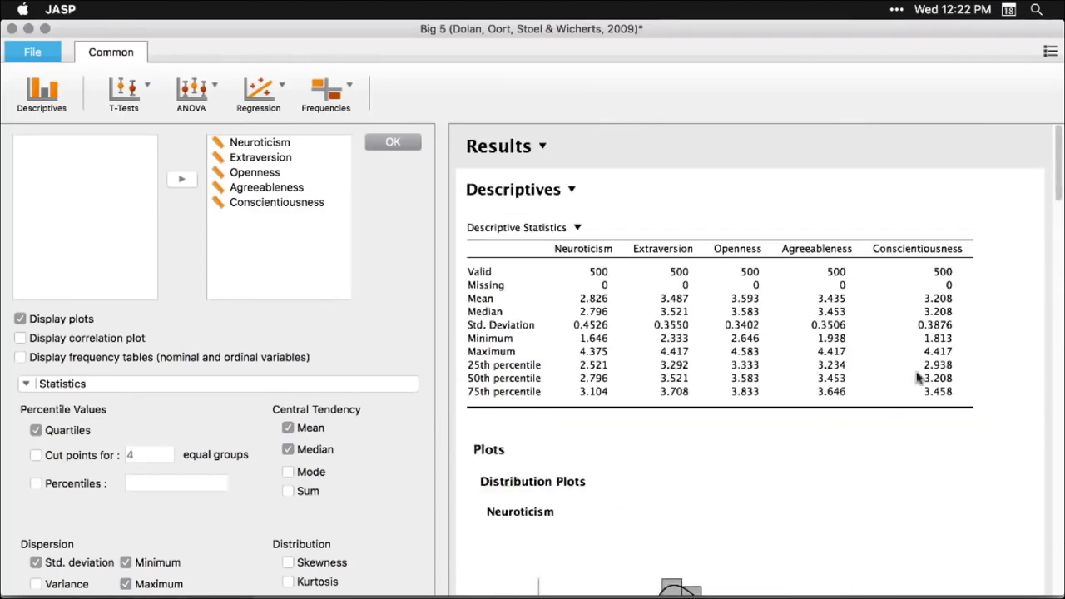
{"action": "scroll", "coordinate": [728, 530], "scroll_direction": "down", "scroll_amount": 5}
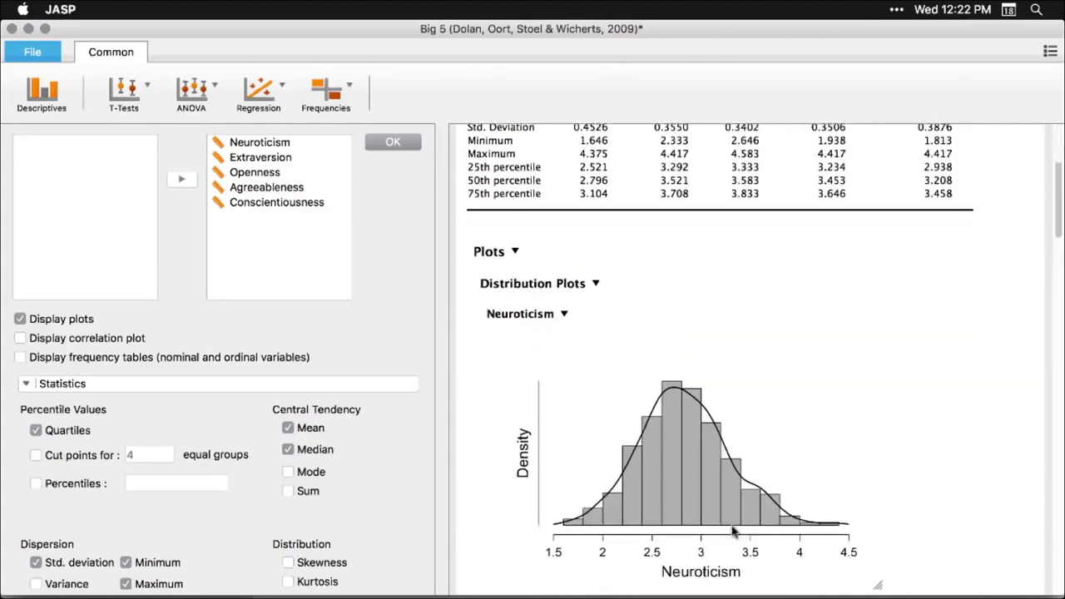
{"action": "left_click_drag", "start_coordinate": [876, 582], "coordinate": [600, 414]}
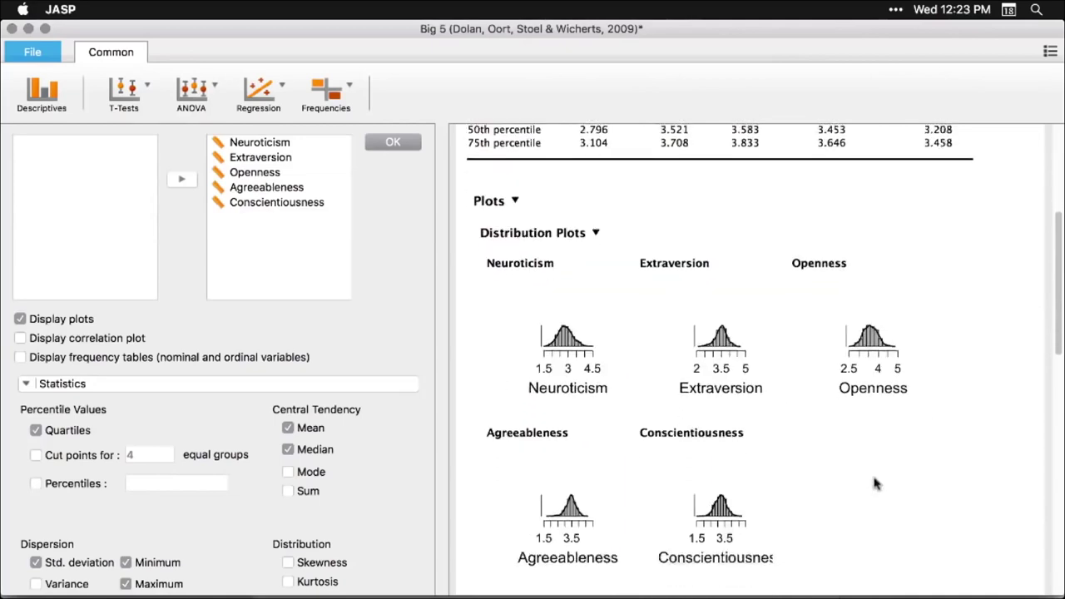
{"action": "scroll", "coordinate": [815, 441], "scroll_direction": "down", "scroll_amount": 1}
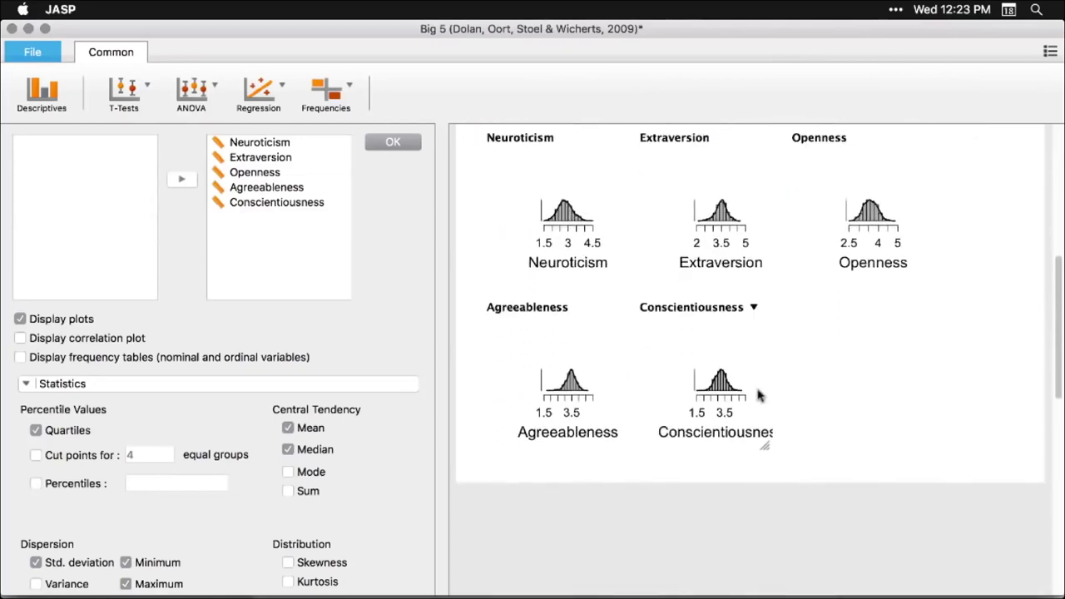
{"action": "scroll", "coordinate": [758, 396], "scroll_direction": "up", "scroll_amount": 3}
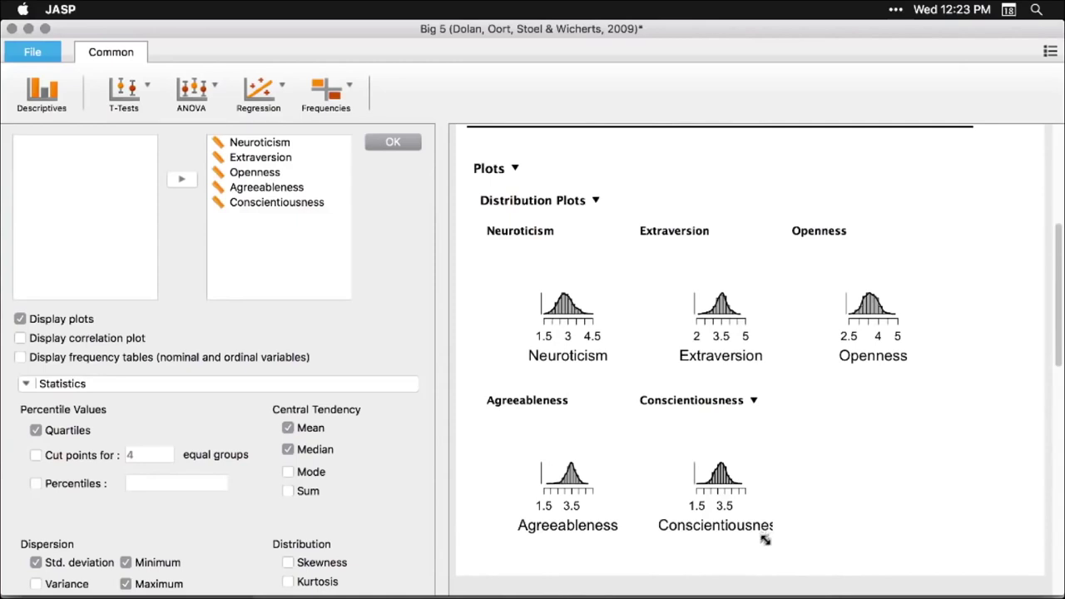
{"action": "left_click_drag", "start_coordinate": [764, 539], "coordinate": [780, 563]}
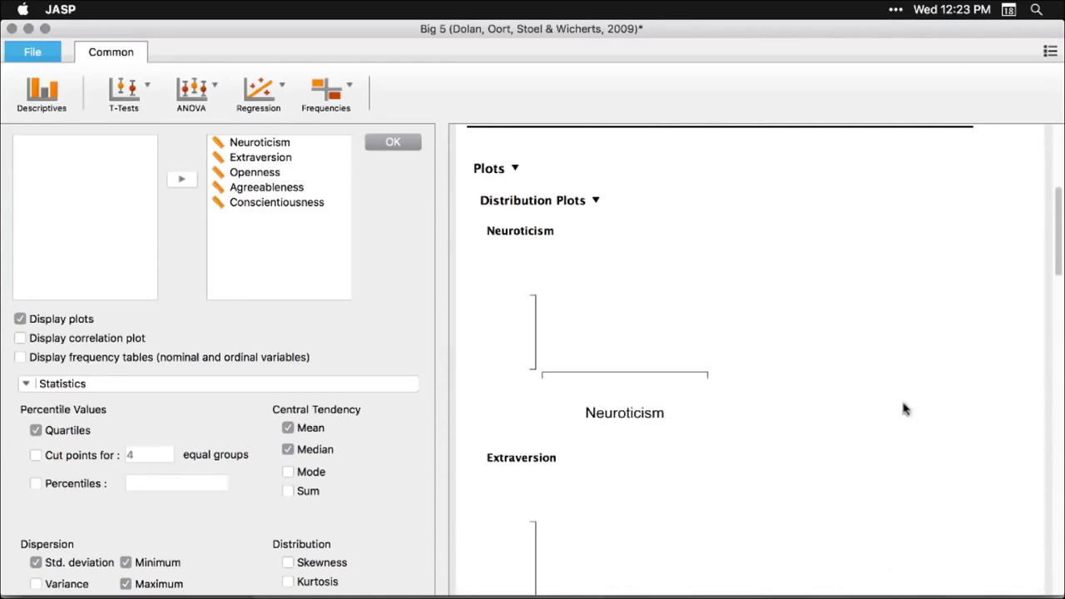
Step: Look over the resized plots, collapse the Distribution Plots section and hide the Descriptives options to show the data
{"action": "scroll", "coordinate": [925, 366], "scroll_direction": "down", "scroll_amount": 10}
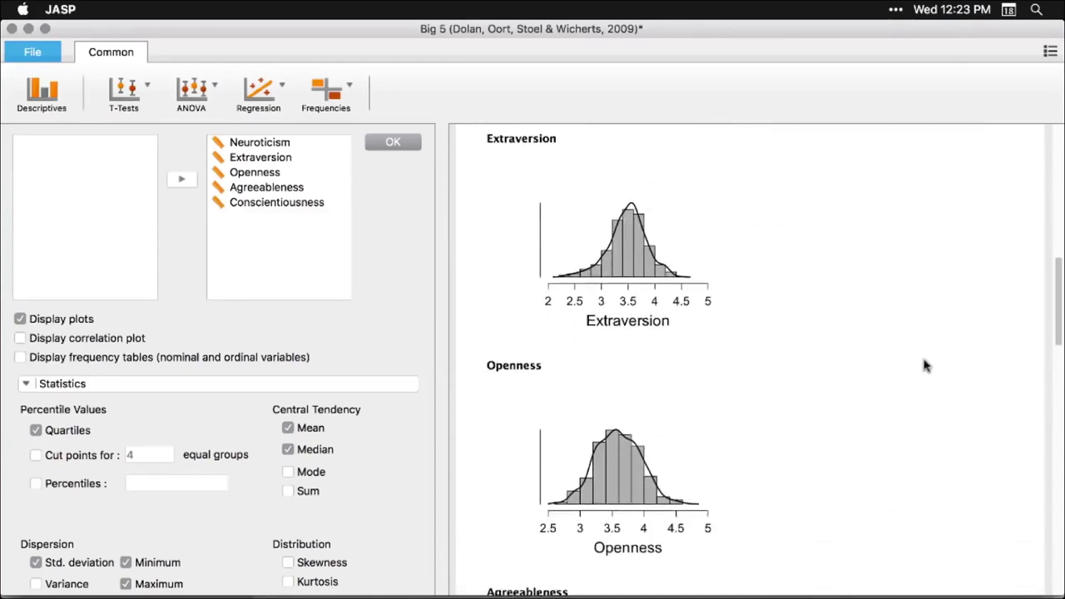
{"action": "scroll", "coordinate": [925, 366], "scroll_direction": "up", "scroll_amount": 10}
{"action": "scroll", "coordinate": [925, 366], "scroll_direction": "up", "scroll_amount": 5}
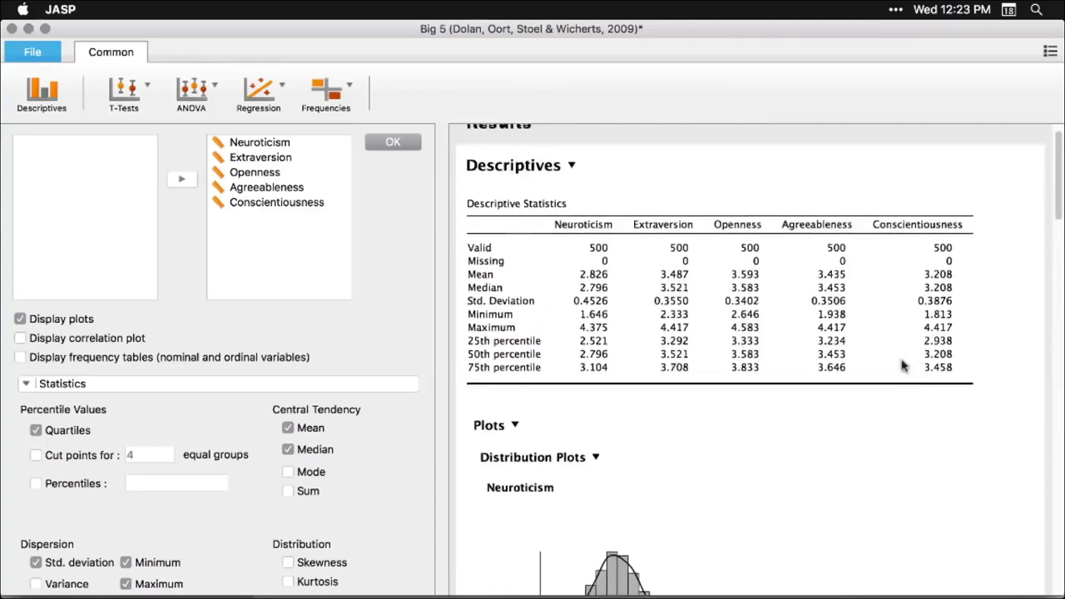
{"action": "left_click", "coordinate": [593, 466]}
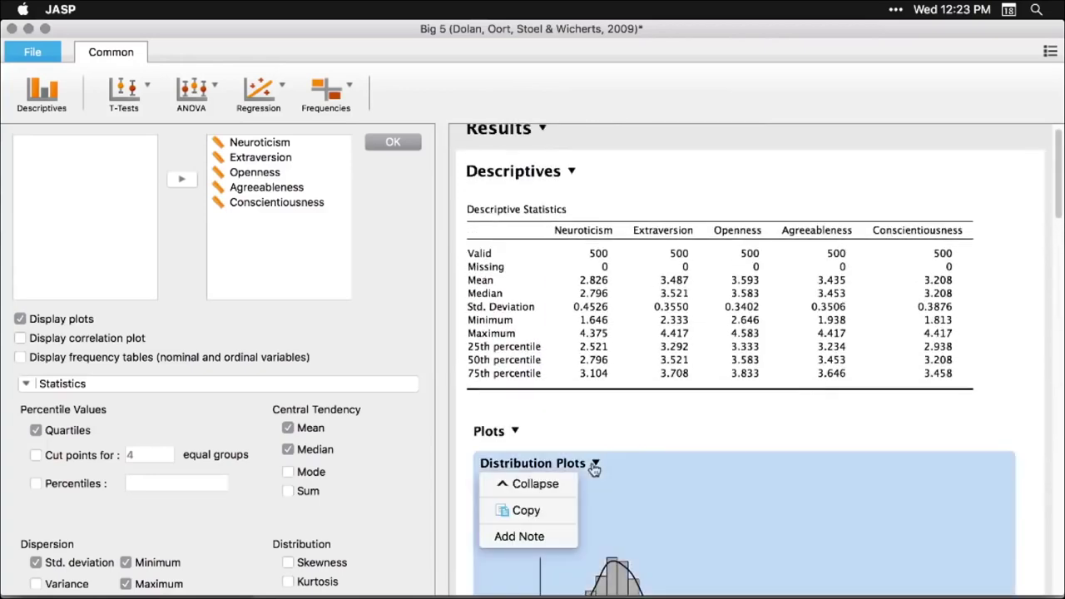
{"action": "left_click", "coordinate": [537, 491]}
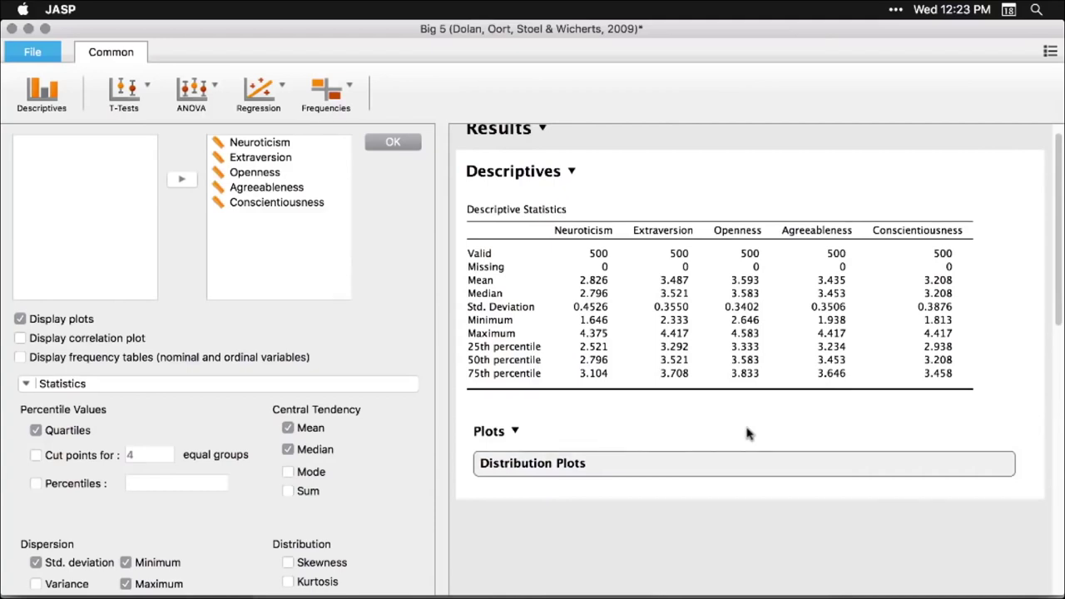
{"action": "left_click", "coordinate": [667, 549]}
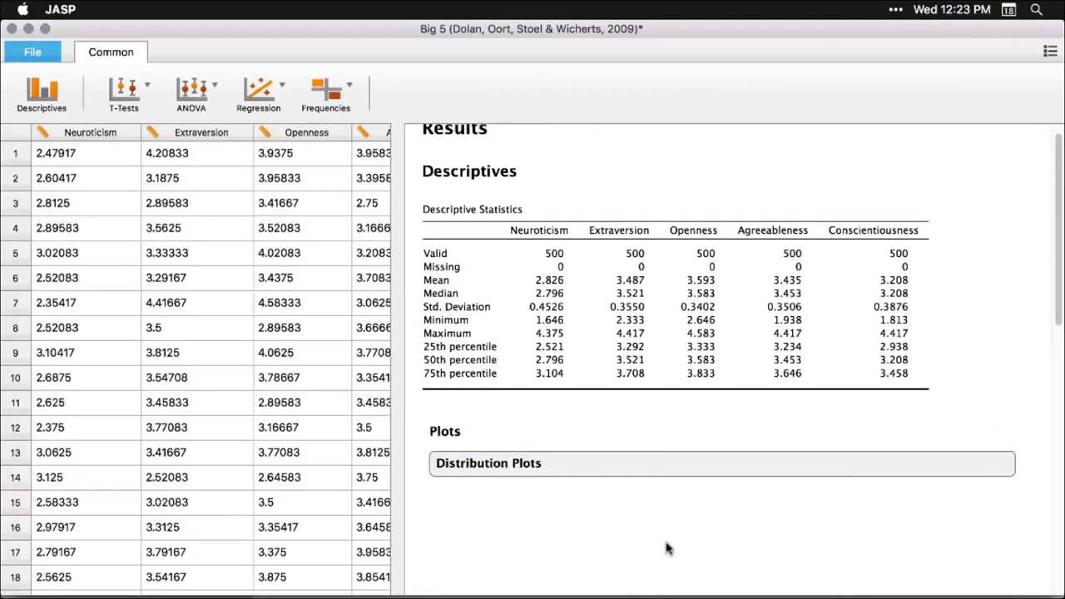
{"action": "scroll", "coordinate": [686, 466], "scroll_direction": "up", "scroll_amount": 1}
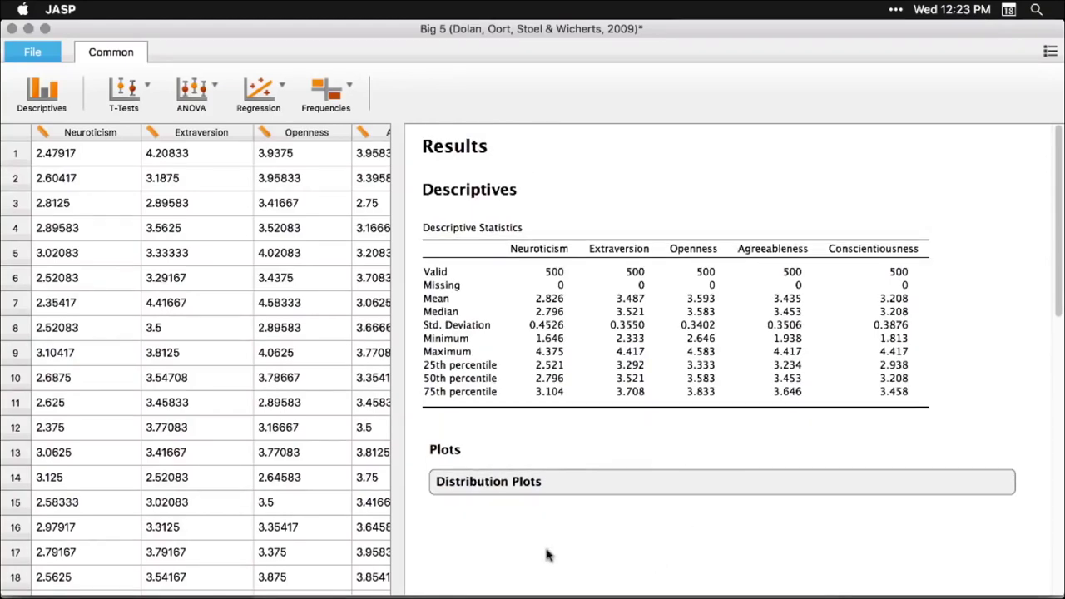
Step: Reopen the options of the existing Descriptives analysis and add skewness and kurtosis to the table
{"action": "left_click", "coordinate": [626, 314]}
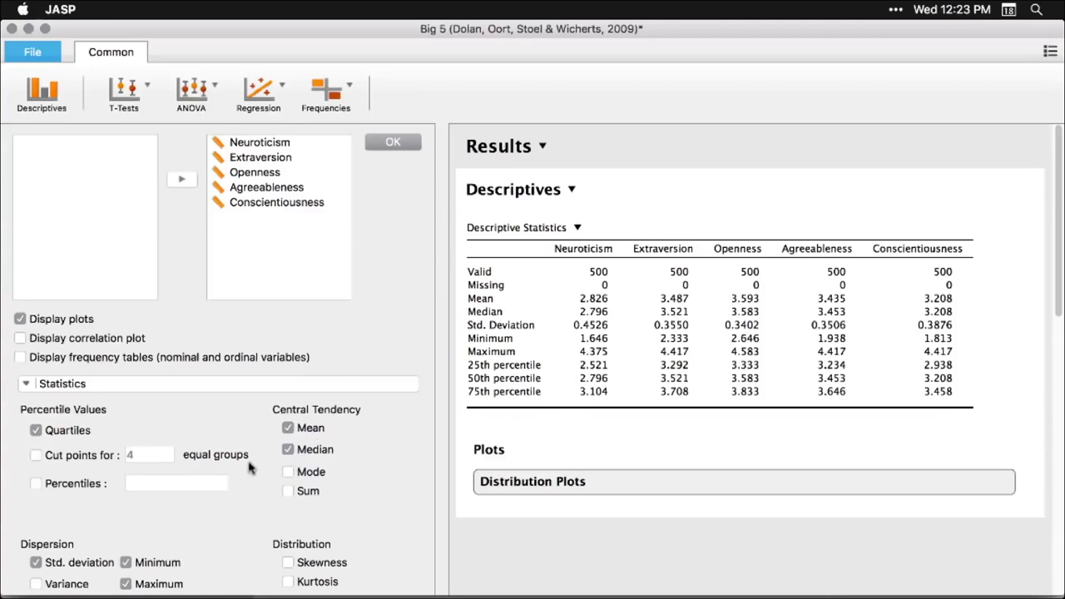
{"action": "scroll", "coordinate": [274, 509], "scroll_direction": "down", "scroll_amount": 2}
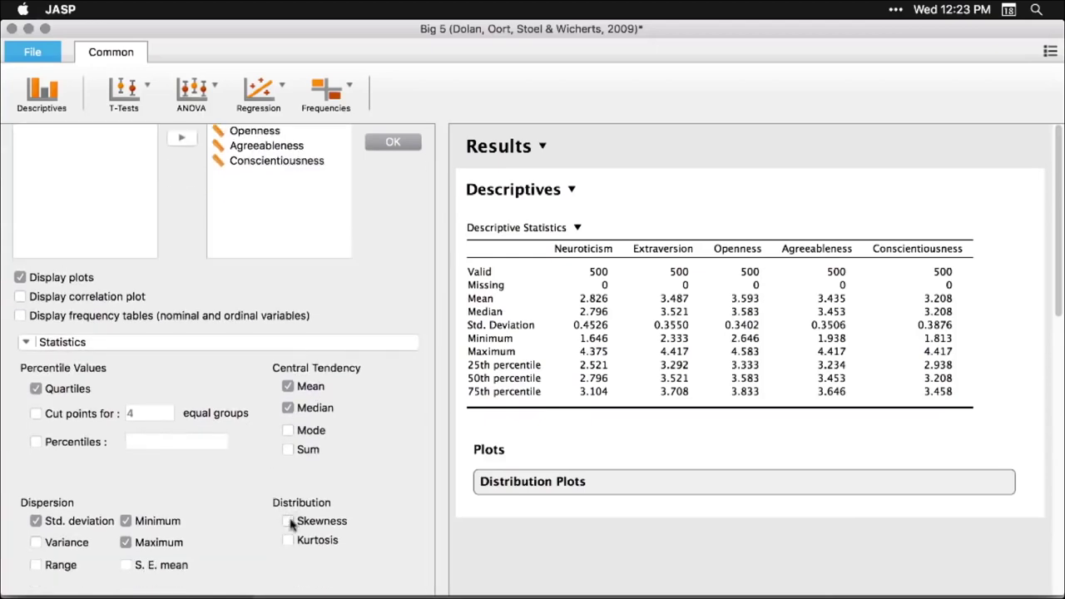
{"action": "left_click", "coordinate": [287, 521]}
{"action": "left_click", "coordinate": [288, 540]}
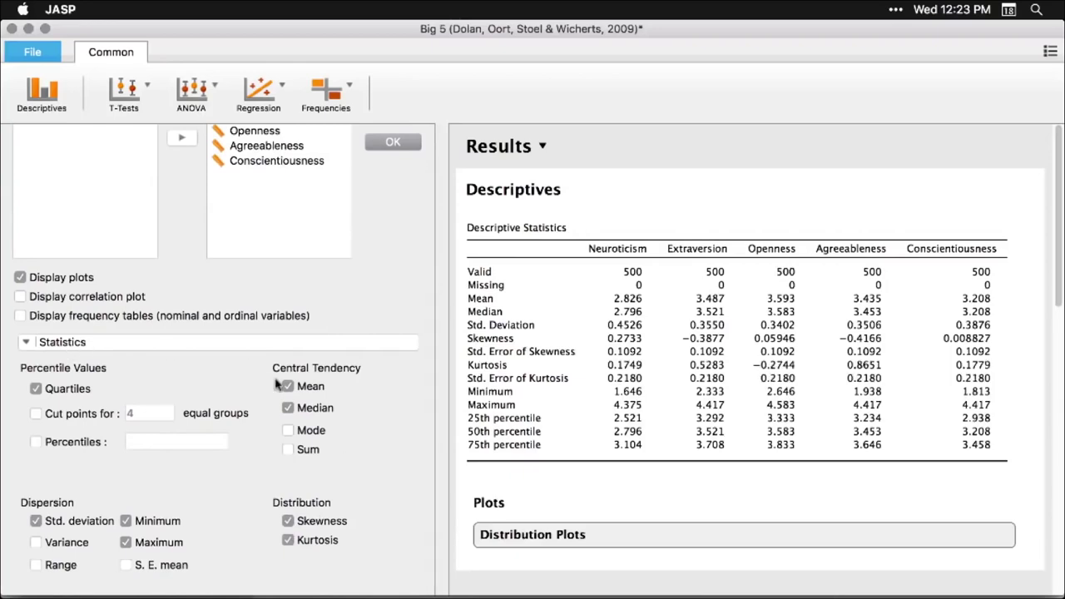
Step: Hide the Descriptives options and expand the collapsed Distribution Plots section in the results
{"action": "left_click", "coordinate": [774, 151]}
{"action": "scroll", "coordinate": [751, 351], "scroll_direction": "down", "scroll_amount": 5}
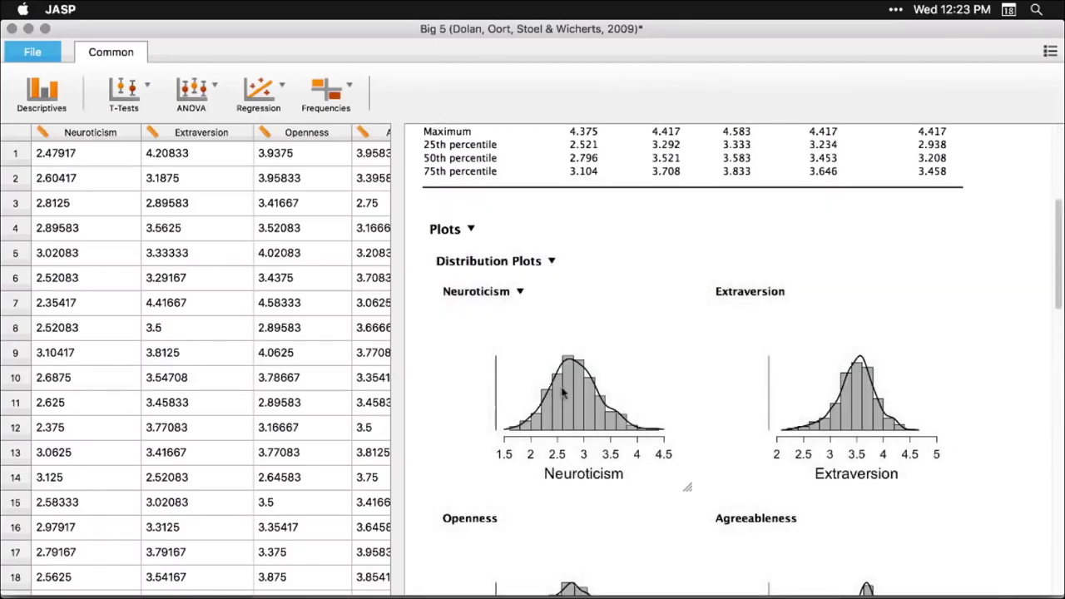
{"action": "left_click", "coordinate": [563, 393]}
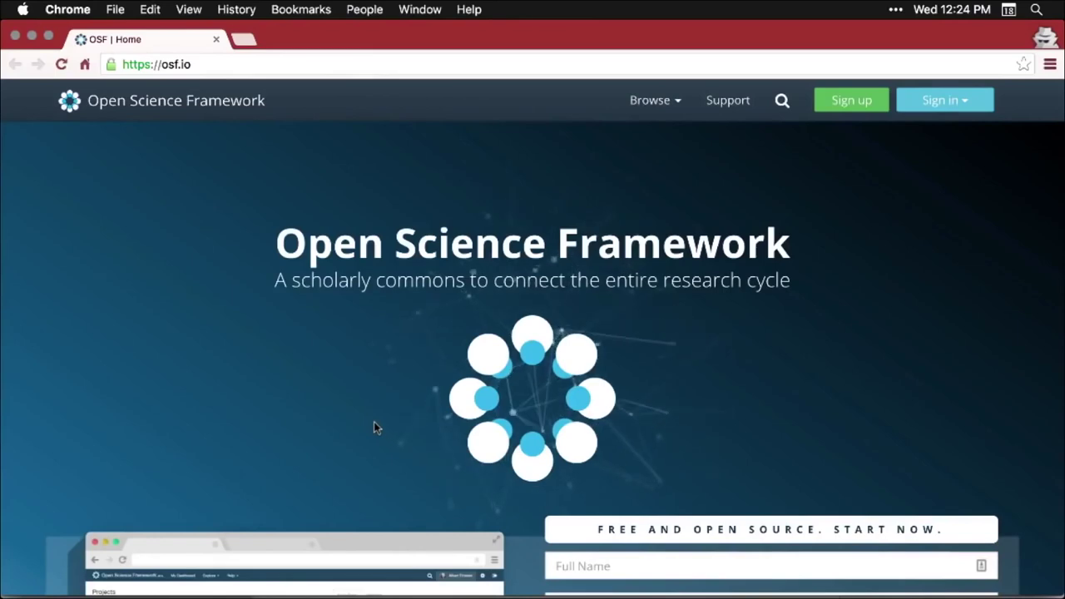
Step: Switch to Chrome and look over the Open Science Framework home page at osf.io
{"action": "scroll", "coordinate": [374, 426], "scroll_direction": "down", "scroll_amount": 4}
{"action": "scroll", "coordinate": [374, 427], "scroll_direction": "down", "scroll_amount": 4}
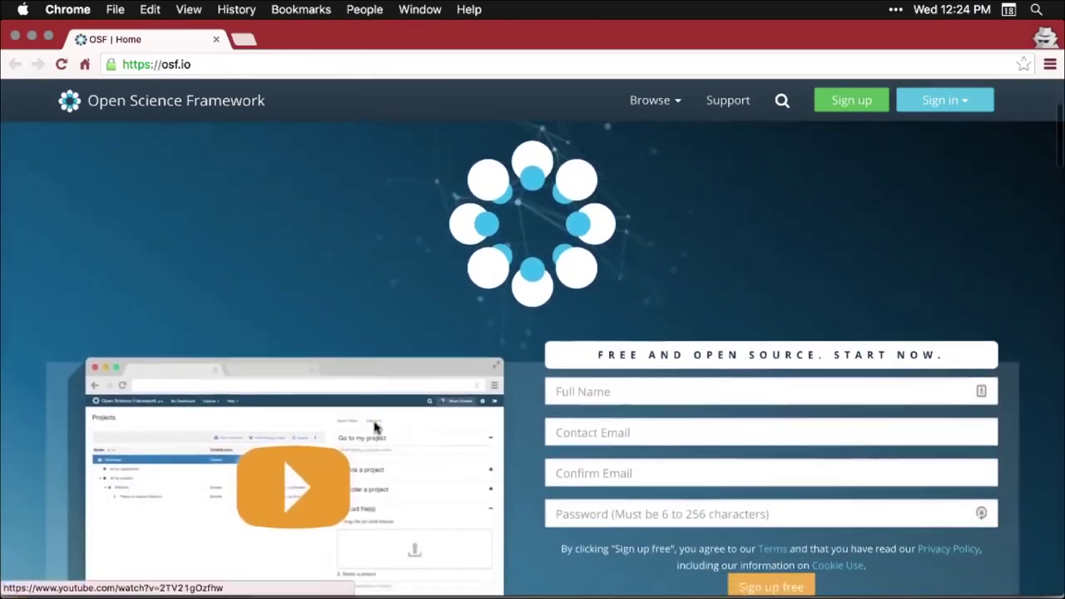
{"action": "scroll", "coordinate": [373, 427], "scroll_direction": "down", "scroll_amount": 5}
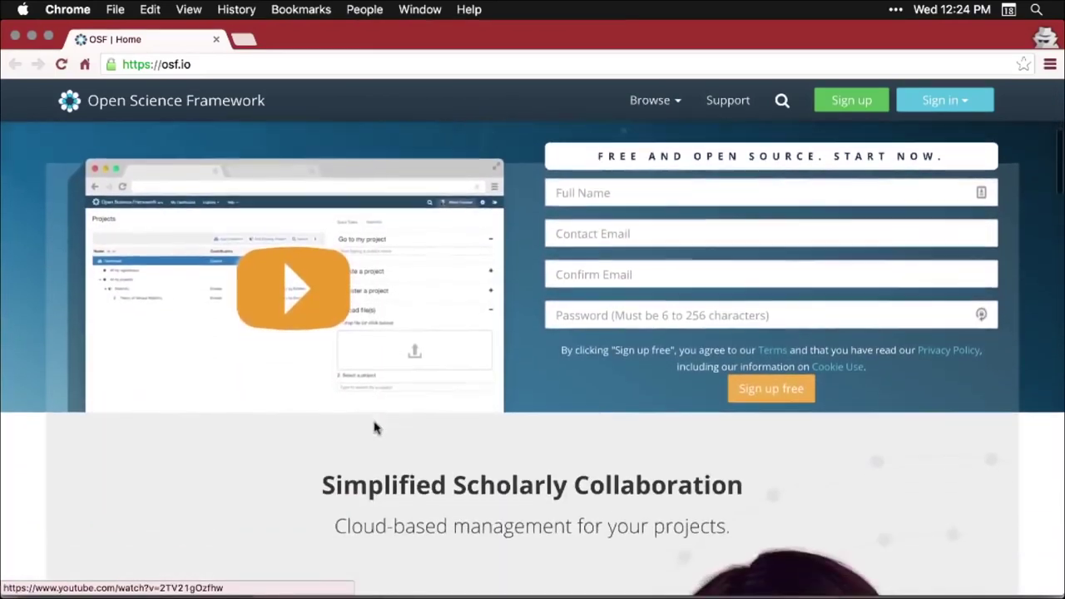
Step: Read through the home page's sections on scholarly collaboration and on OSF workflow integrations
{"action": "scroll", "coordinate": [374, 427], "scroll_direction": "down", "scroll_amount": 6}
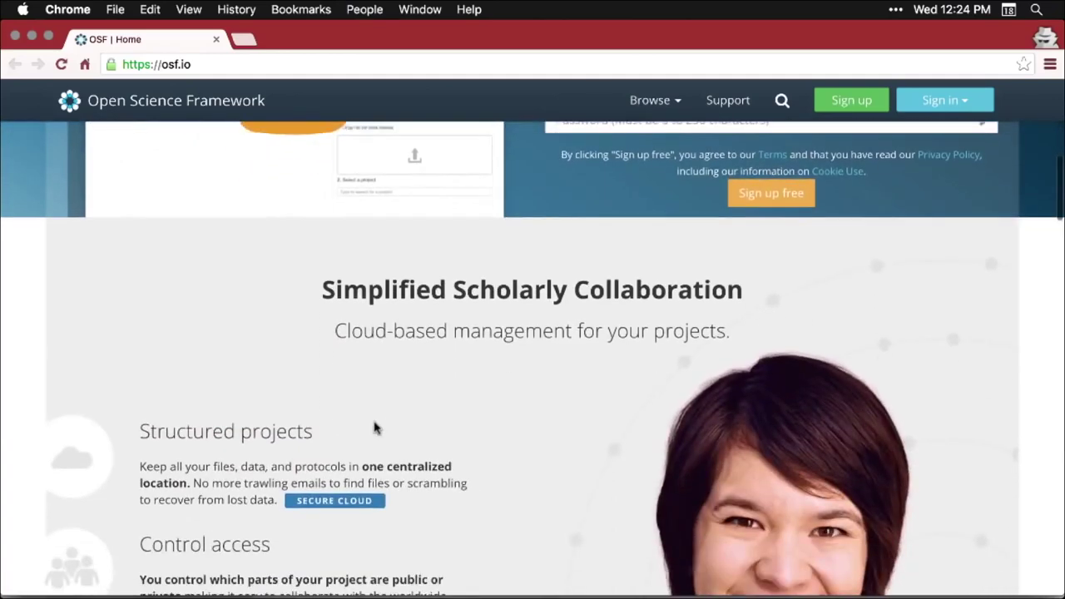
{"action": "scroll", "coordinate": [373, 427], "scroll_direction": "down", "scroll_amount": 7}
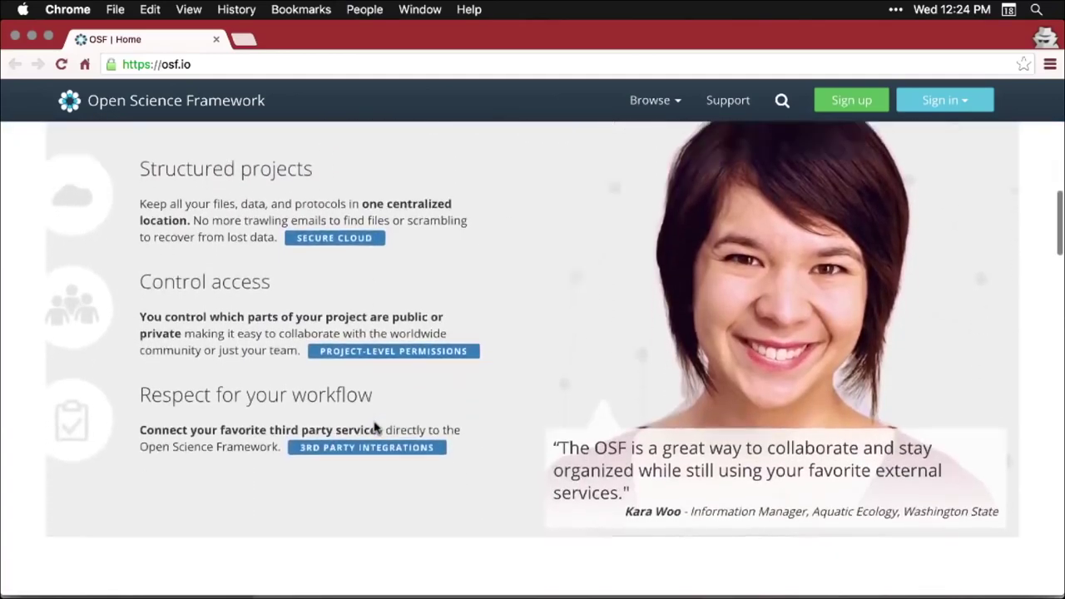
{"action": "scroll", "coordinate": [374, 427], "scroll_direction": "down", "scroll_amount": 3}
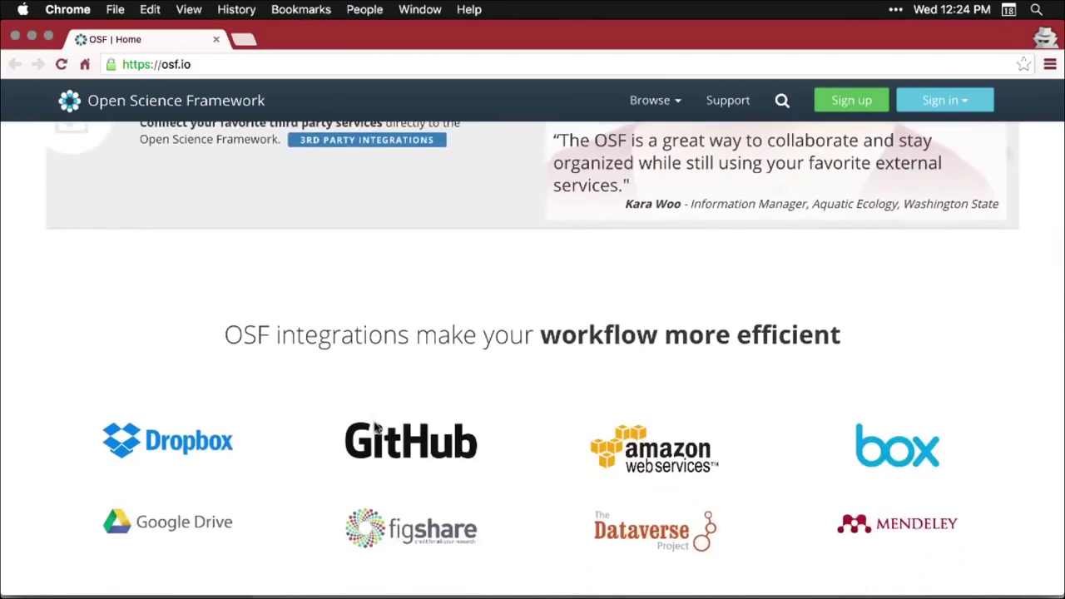
{"action": "scroll", "coordinate": [375, 427], "scroll_direction": "down", "scroll_amount": 3}
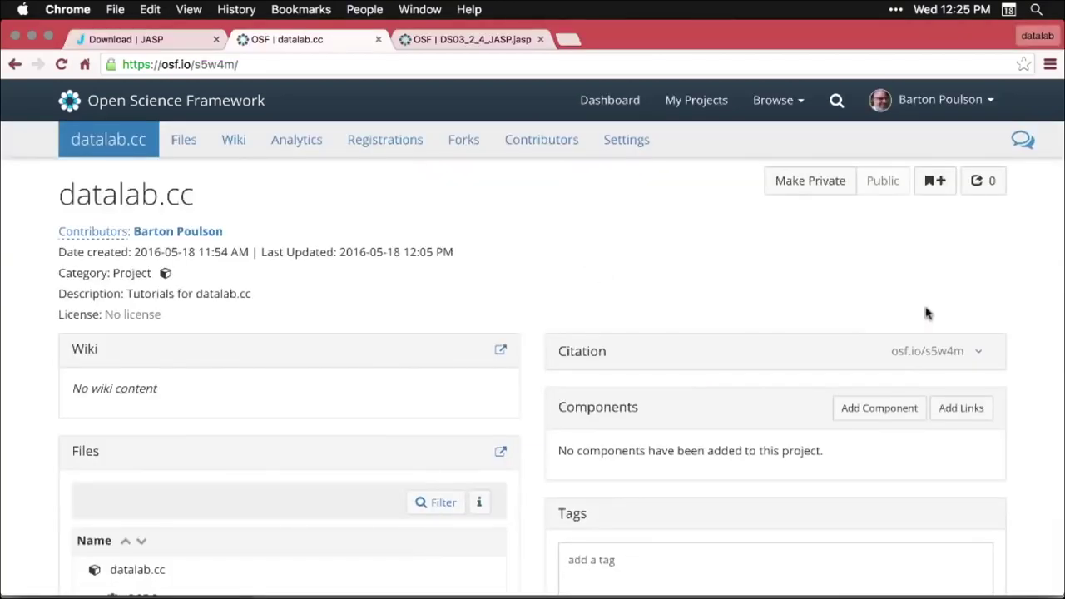
Step: Look over the datalab.cc project page on OSF, including its wiki, components and stored files
{"action": "scroll", "coordinate": [998, 316], "scroll_direction": "down", "scroll_amount": 1}
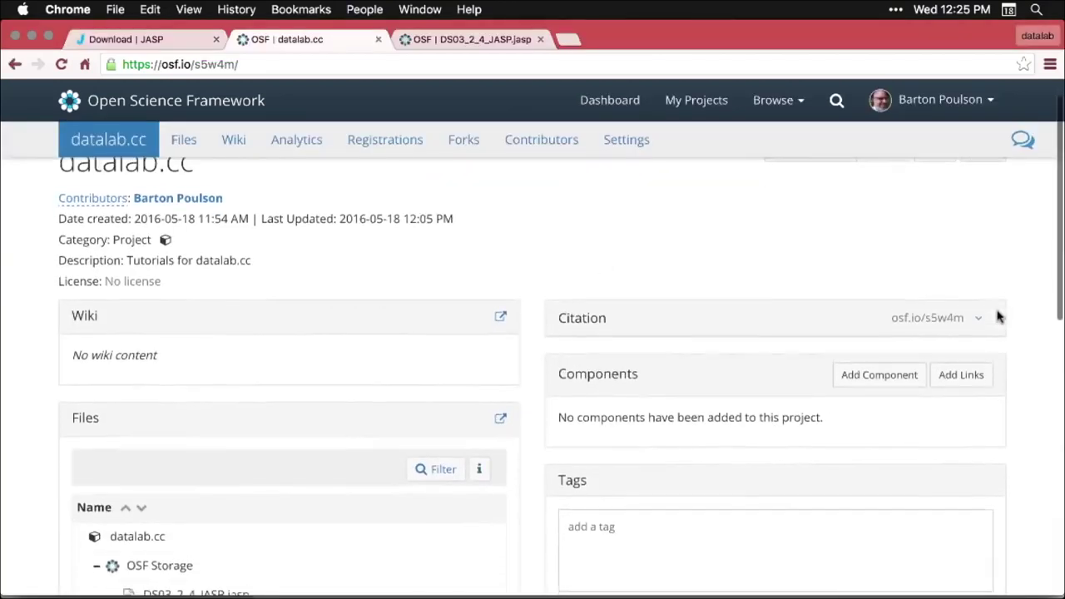
{"action": "scroll", "coordinate": [999, 316], "scroll_direction": "down", "scroll_amount": 3}
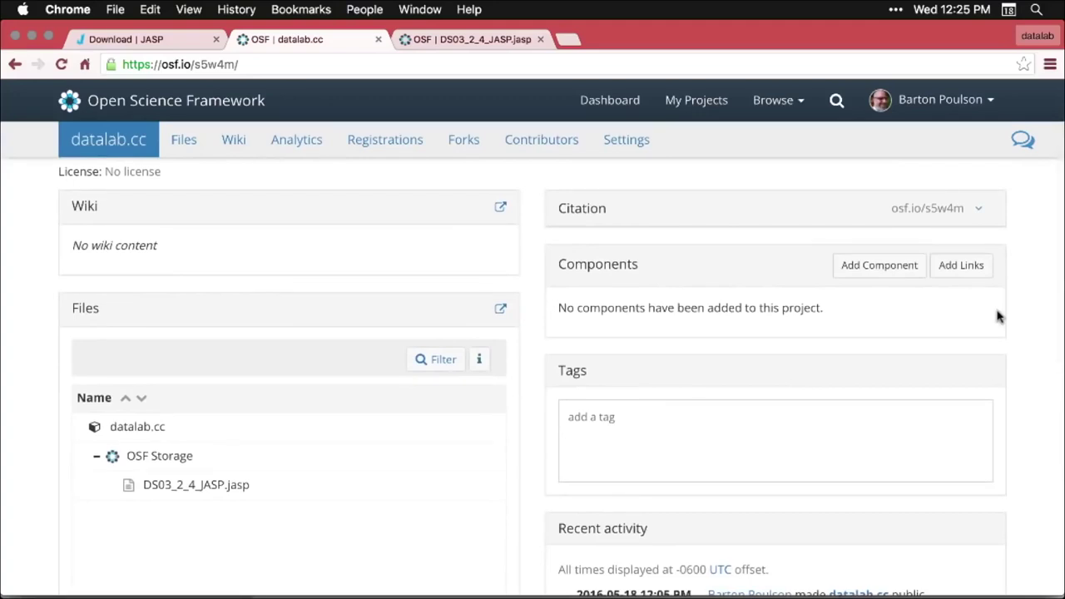
{"action": "scroll", "coordinate": [998, 316], "scroll_direction": "down", "scroll_amount": 2}
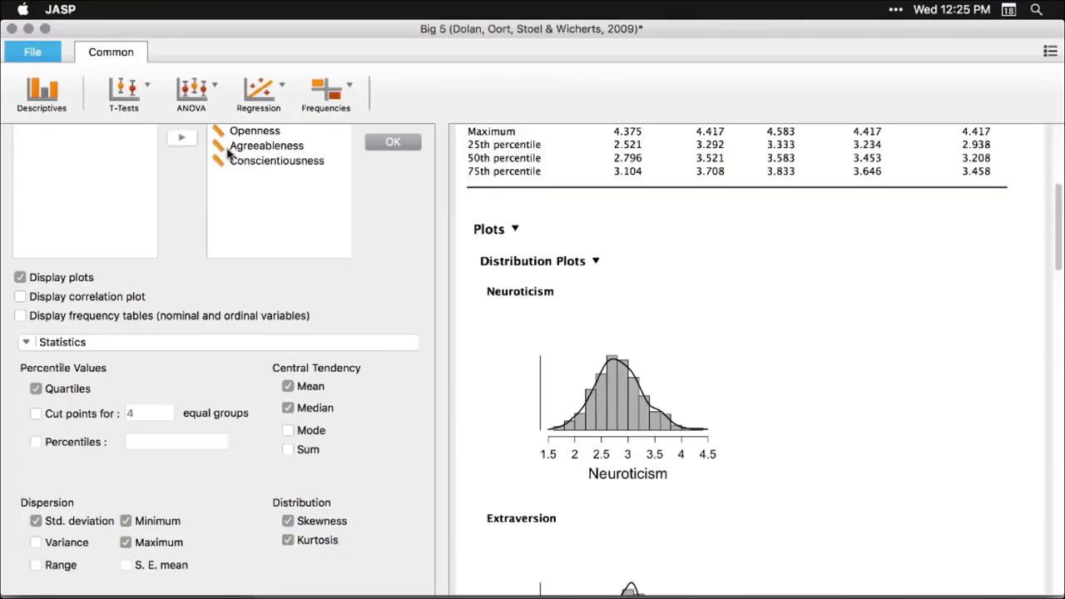
Step: In JASP, open the saved analysis DS03_2_4_JASP.jasp from the computer's Desktop folder
{"action": "left_click", "coordinate": [33, 52]}
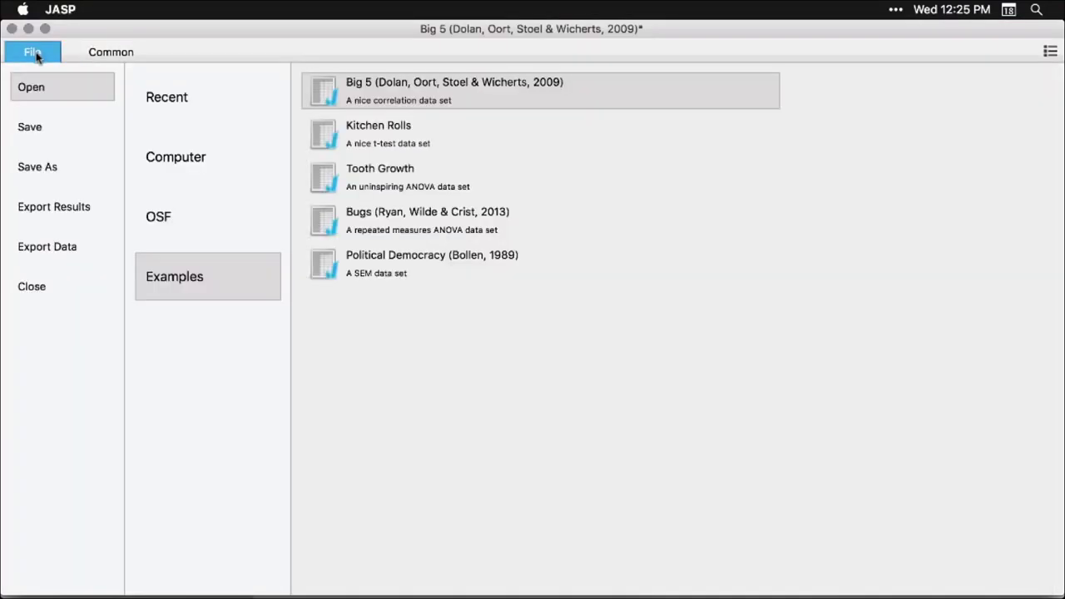
{"action": "left_click", "coordinate": [175, 164]}
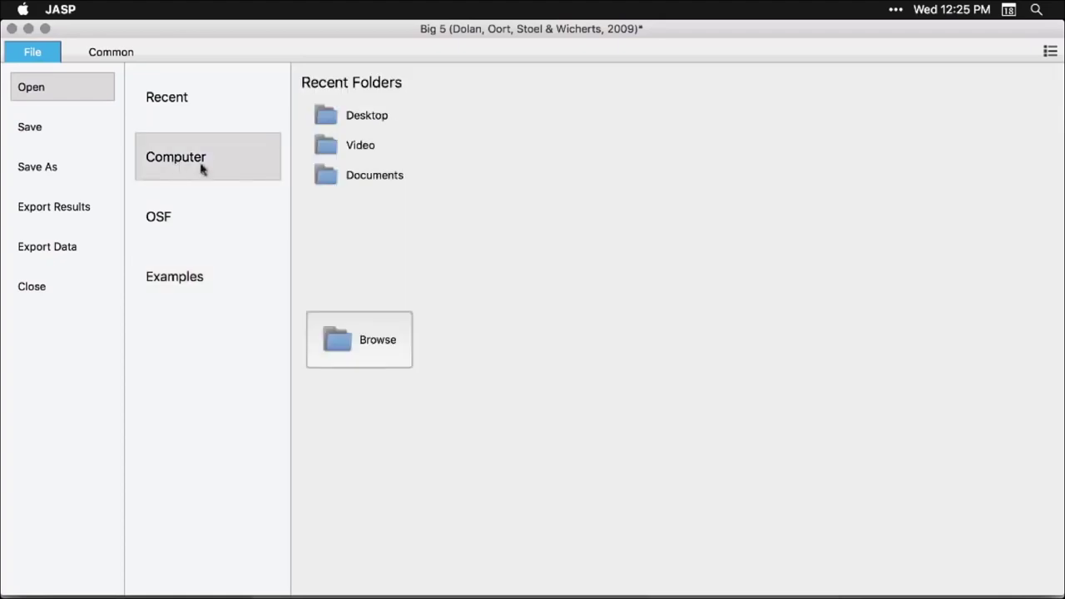
{"action": "left_click", "coordinate": [364, 184]}
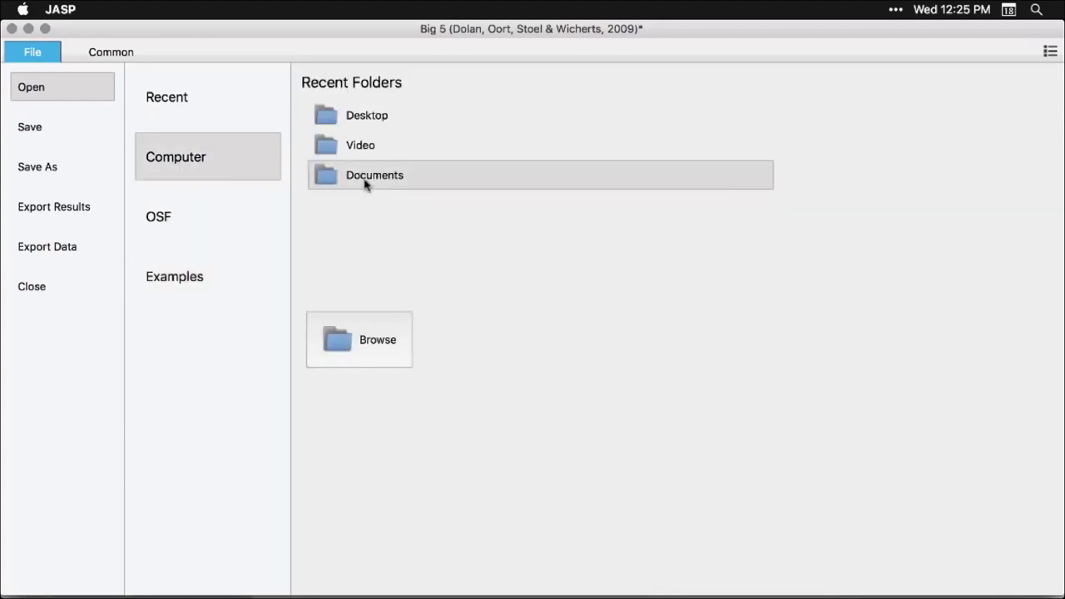
{"action": "left_click", "coordinate": [352, 121]}
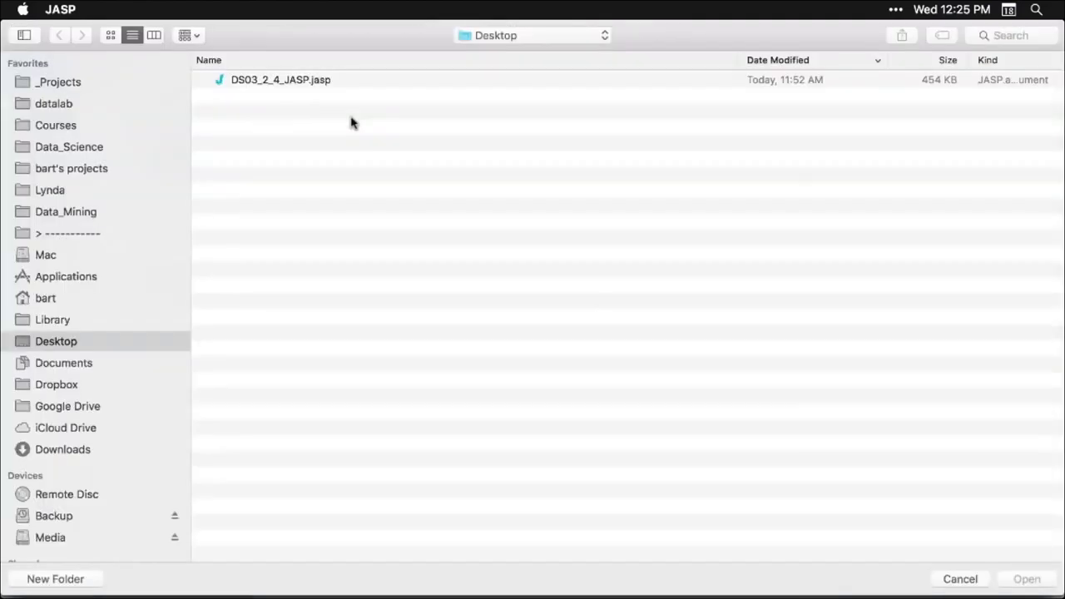
{"action": "left_click", "coordinate": [302, 84]}
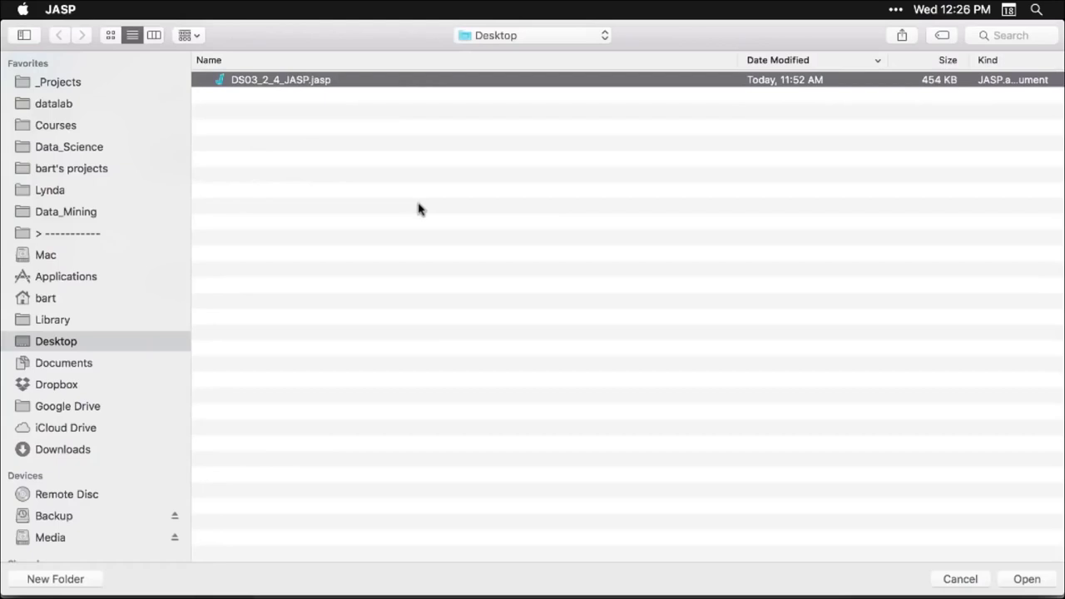
{"action": "double_click", "coordinate": [305, 83]}
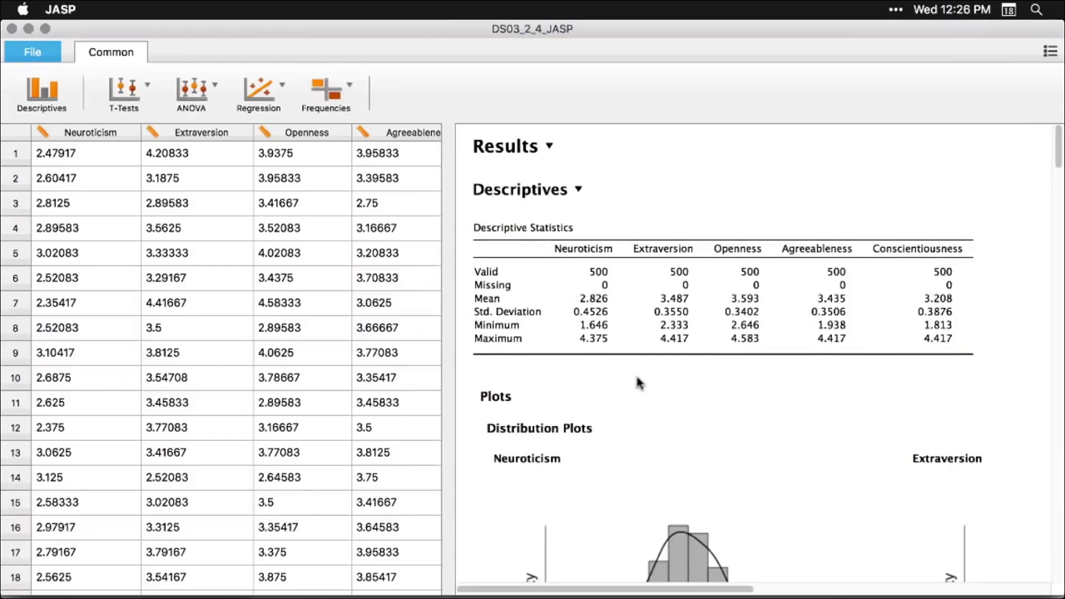
Step: Examine the opened file's results, from the distribution plots and correlation plot matrix to the linear regression tables
{"action": "scroll", "coordinate": [638, 382], "scroll_direction": "down", "scroll_amount": 10}
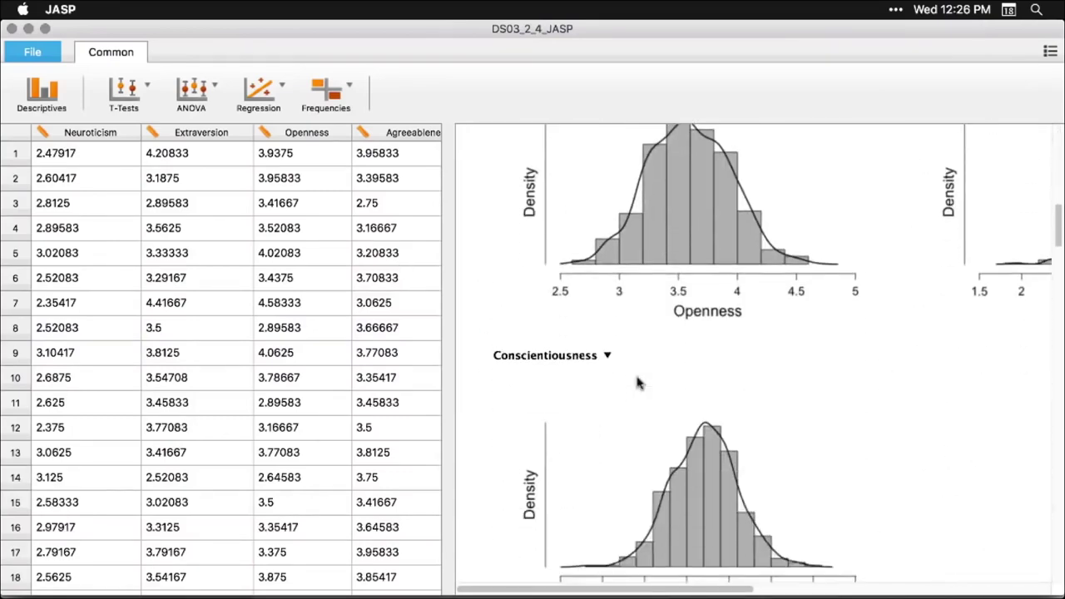
{"action": "scroll", "coordinate": [637, 382], "scroll_direction": "down", "scroll_amount": 10}
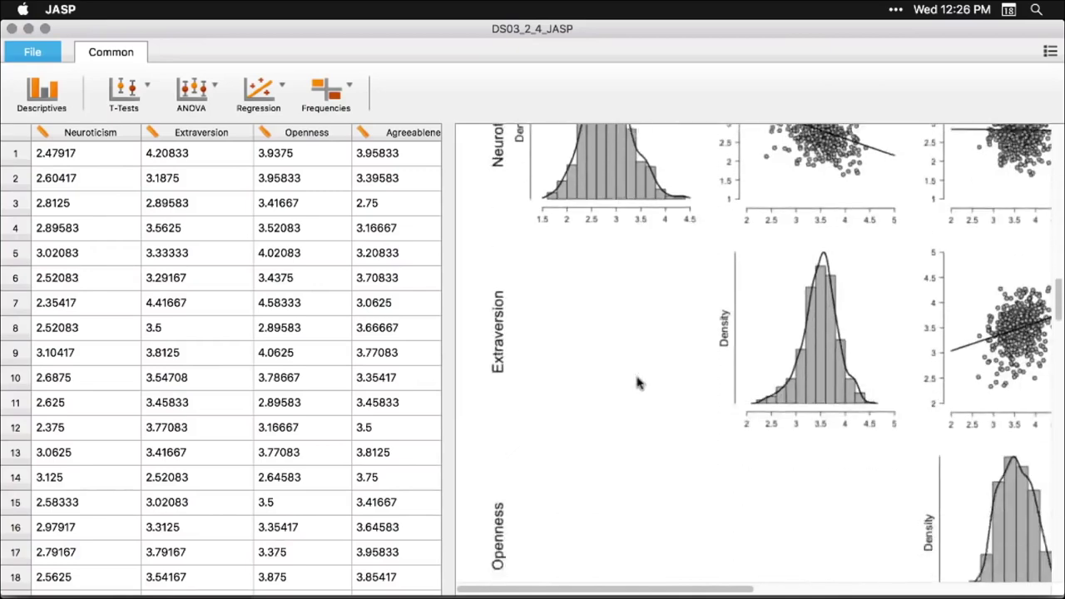
{"action": "scroll", "coordinate": [637, 381], "scroll_direction": "down", "scroll_amount": 3}
{"action": "scroll", "coordinate": [637, 382], "scroll_direction": "up", "scroll_amount": 6}
{"action": "scroll", "coordinate": [637, 382], "scroll_direction": "right", "scroll_amount": 4}
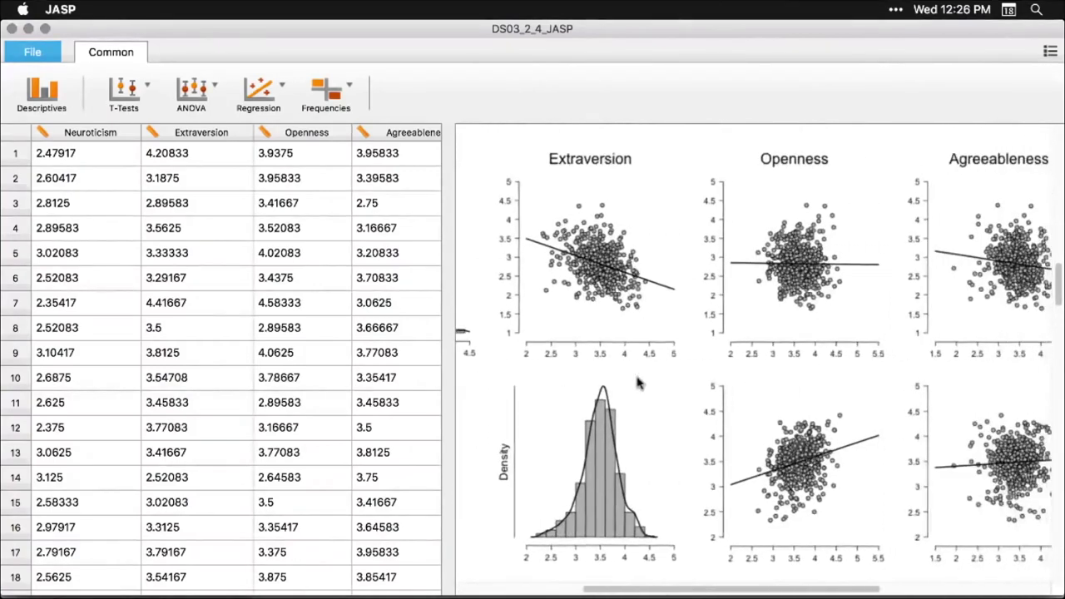
{"action": "scroll", "coordinate": [637, 381], "scroll_direction": "right", "scroll_amount": 3}
{"action": "scroll", "coordinate": [637, 382], "scroll_direction": "down", "scroll_amount": 15}
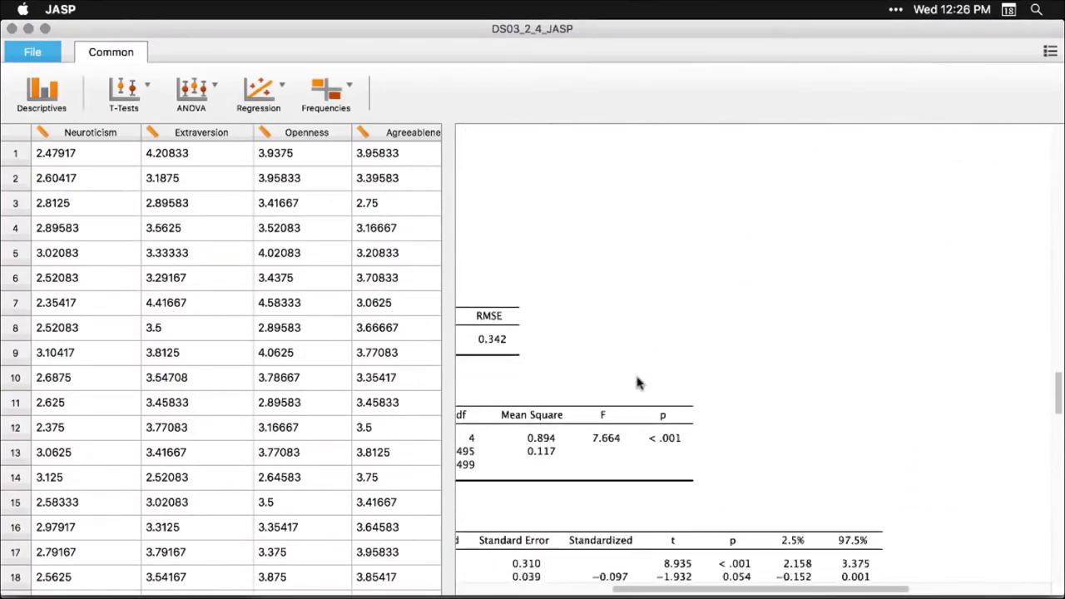
{"action": "scroll", "coordinate": [638, 381], "scroll_direction": "left", "scroll_amount": 5}
{"action": "scroll", "coordinate": [638, 381], "scroll_direction": "down", "scroll_amount": 2}
{"action": "scroll", "coordinate": [637, 381], "scroll_direction": "down", "scroll_amount": 4}
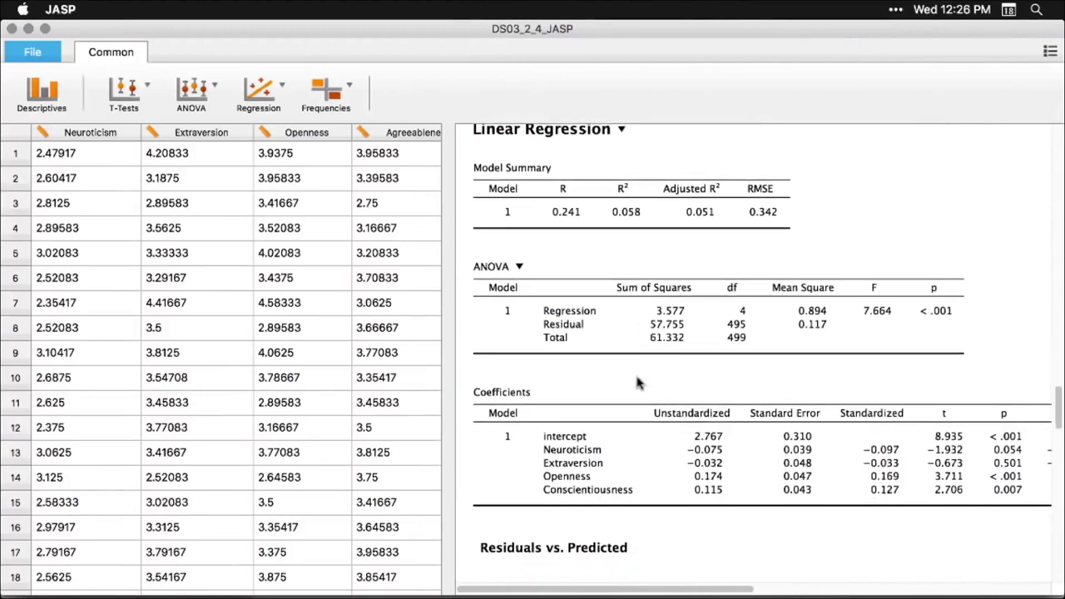
Step: Bring up the Linear Regression options, inspect the expanded Model and Statistics sections, and hide the options again
{"action": "left_click", "coordinate": [655, 298]}
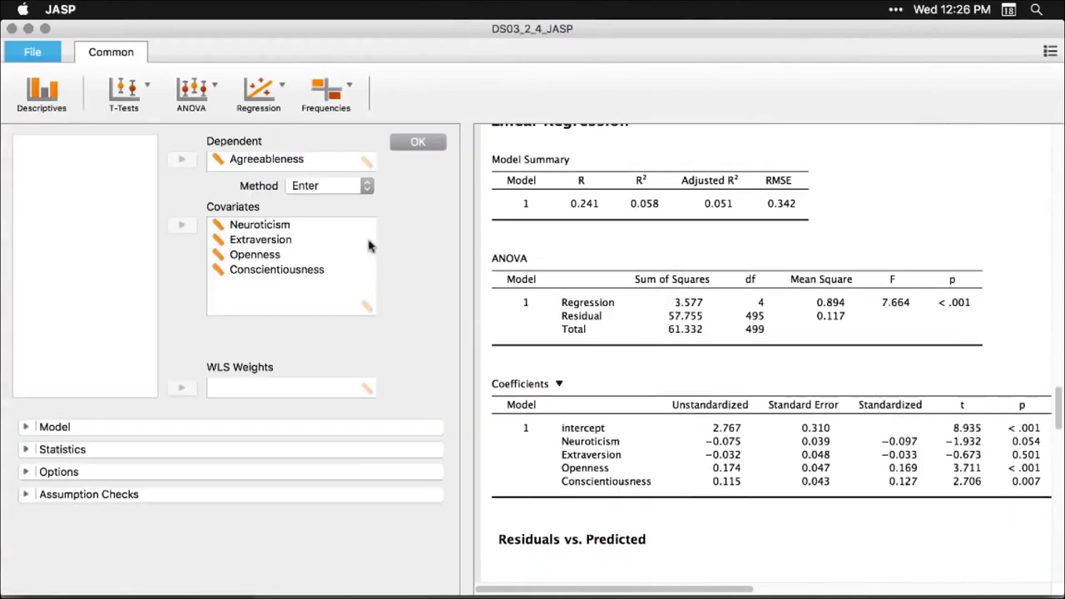
{"action": "left_click", "coordinate": [28, 426]}
{"action": "scroll", "coordinate": [29, 472], "scroll_direction": "down", "scroll_amount": 4}
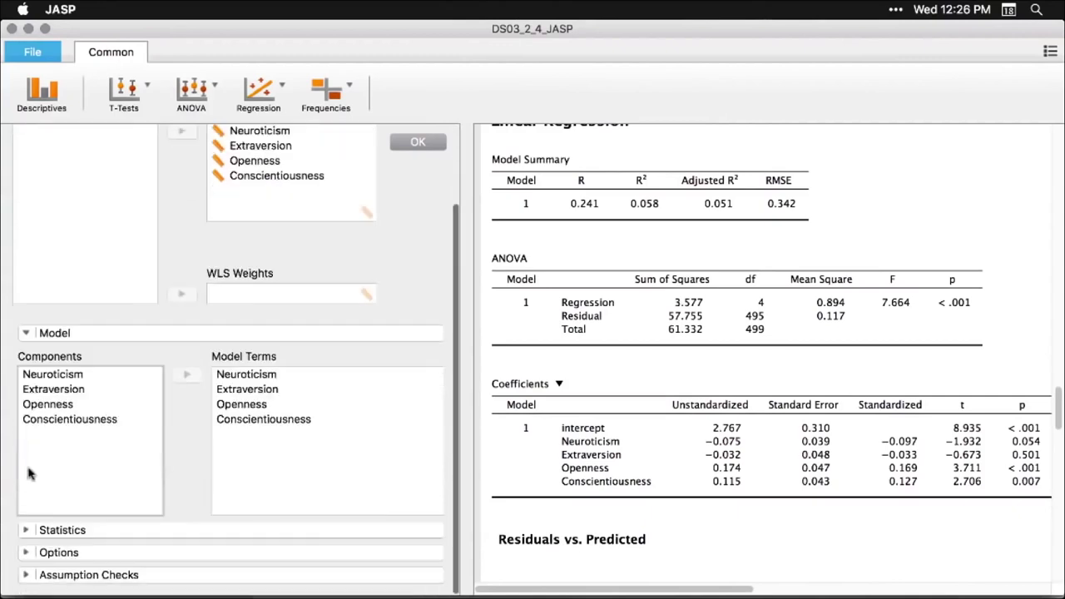
{"action": "left_click", "coordinate": [26, 532]}
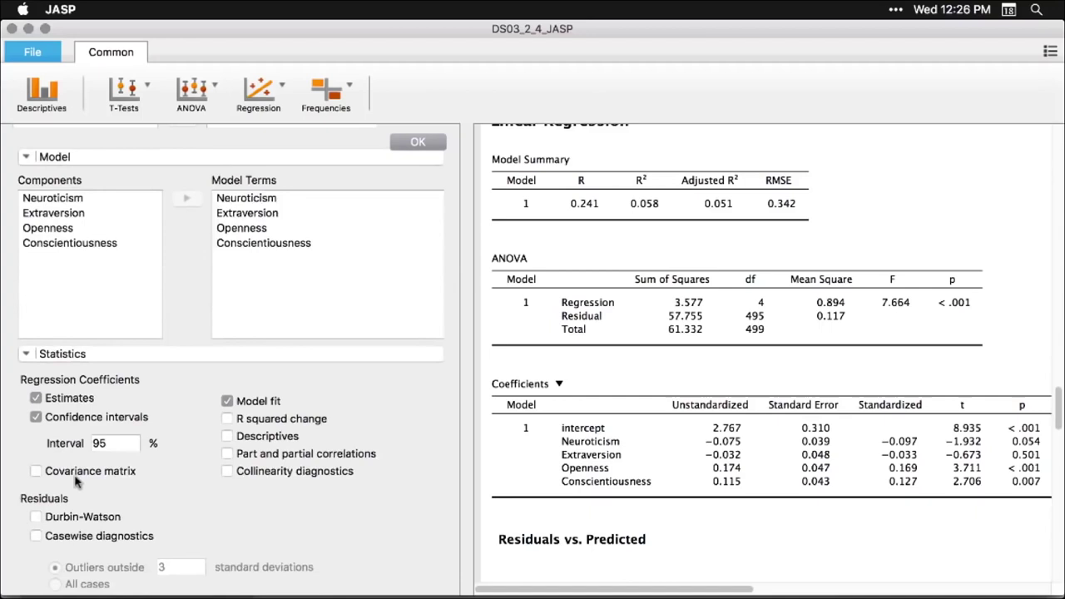
{"action": "scroll", "coordinate": [75, 479], "scroll_direction": "up", "scroll_amount": 3}
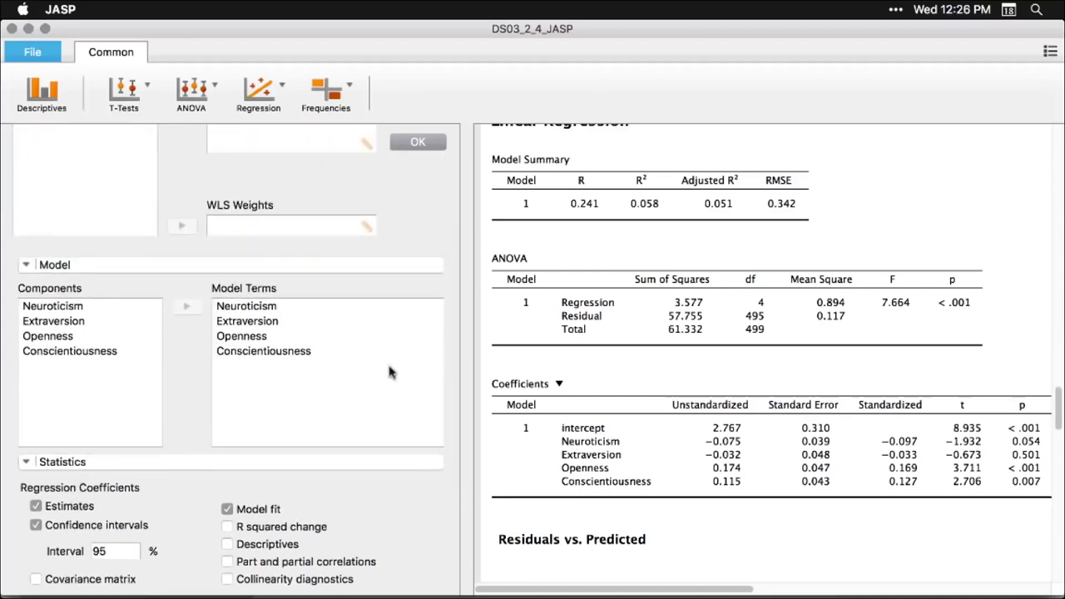
{"action": "left_click", "coordinate": [978, 194]}
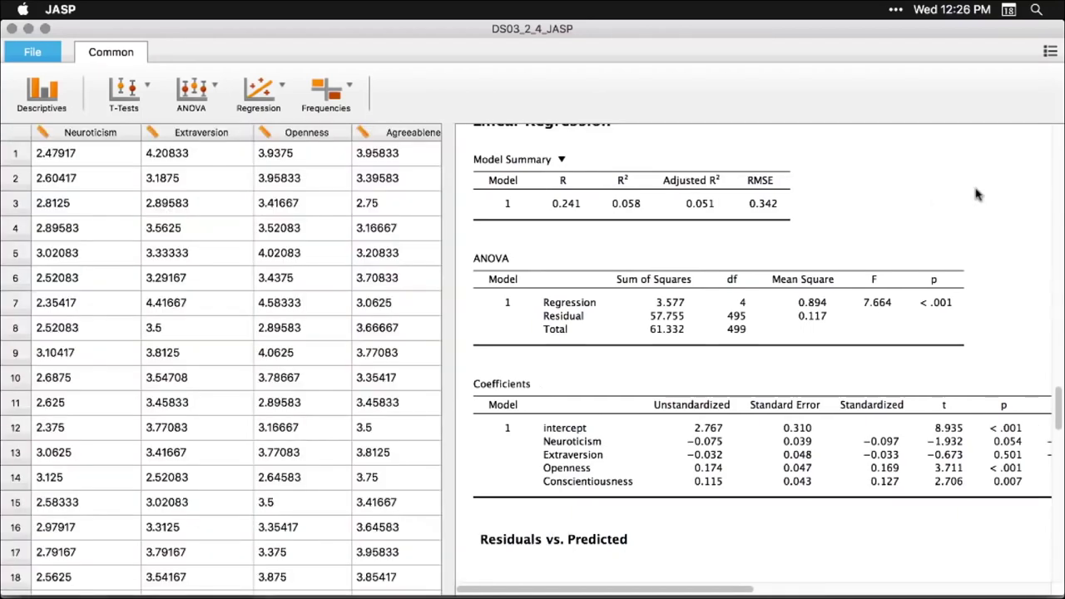
Step: Review the results back to the Neuroticism and Extraversion distribution plots and open the file options
{"action": "scroll", "coordinate": [977, 194], "scroll_direction": "down", "scroll_amount": 10}
{"action": "scroll", "coordinate": [977, 194], "scroll_direction": "up", "scroll_amount": 3}
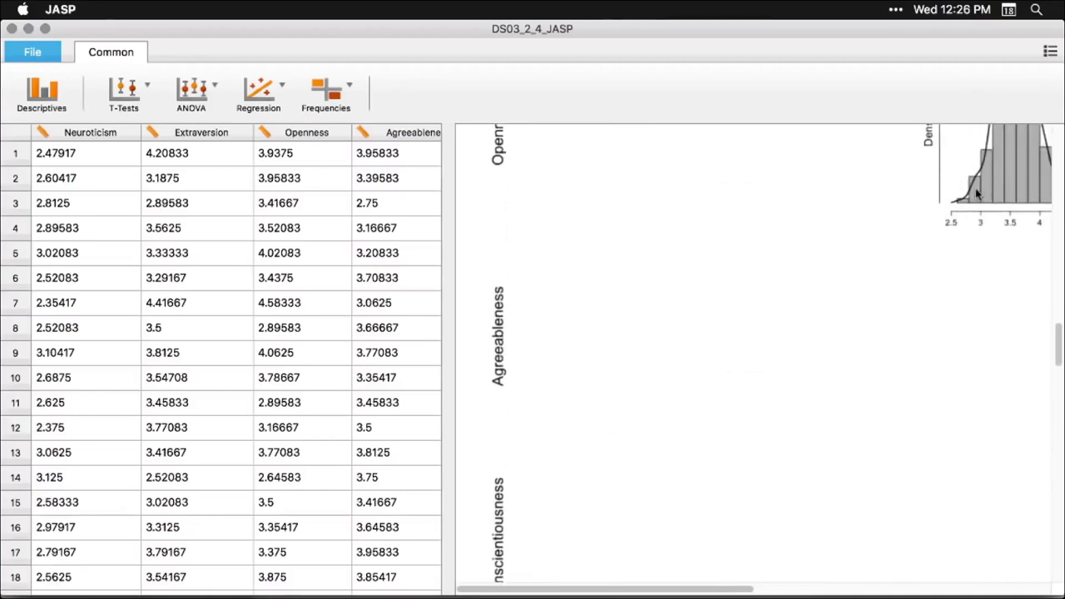
{"action": "scroll", "coordinate": [977, 194], "scroll_direction": "up", "scroll_amount": 10}
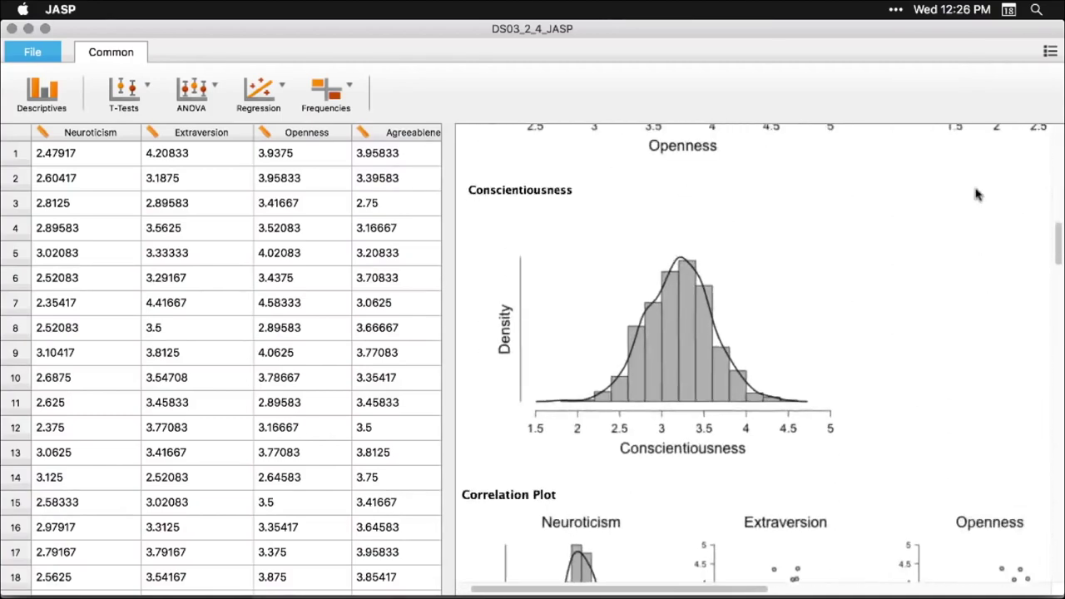
{"action": "scroll", "coordinate": [977, 194], "scroll_direction": "up", "scroll_amount": 5}
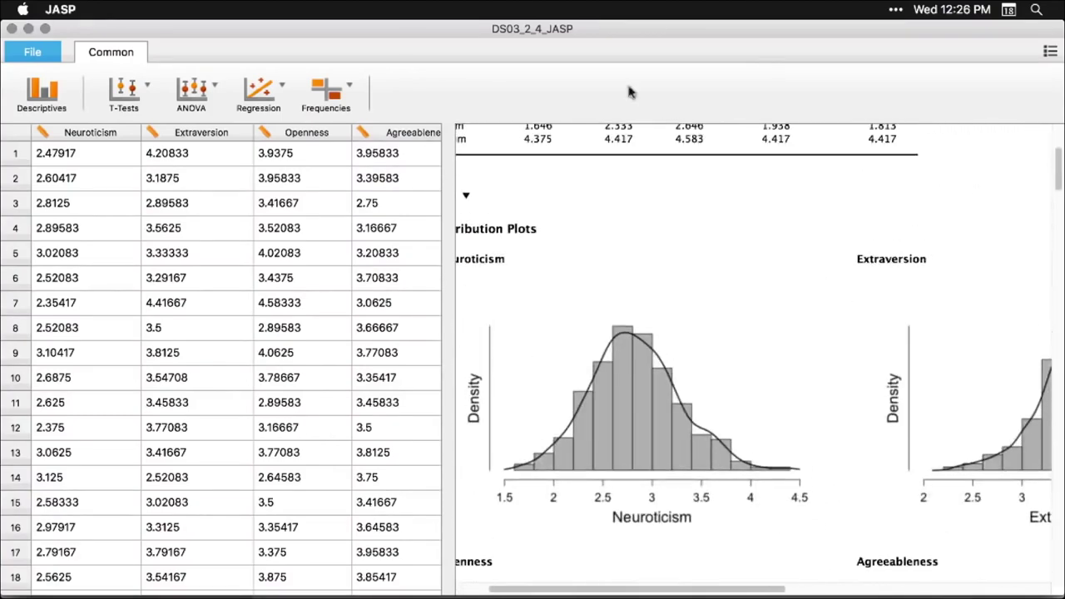
{"action": "left_click", "coordinate": [26, 58]}
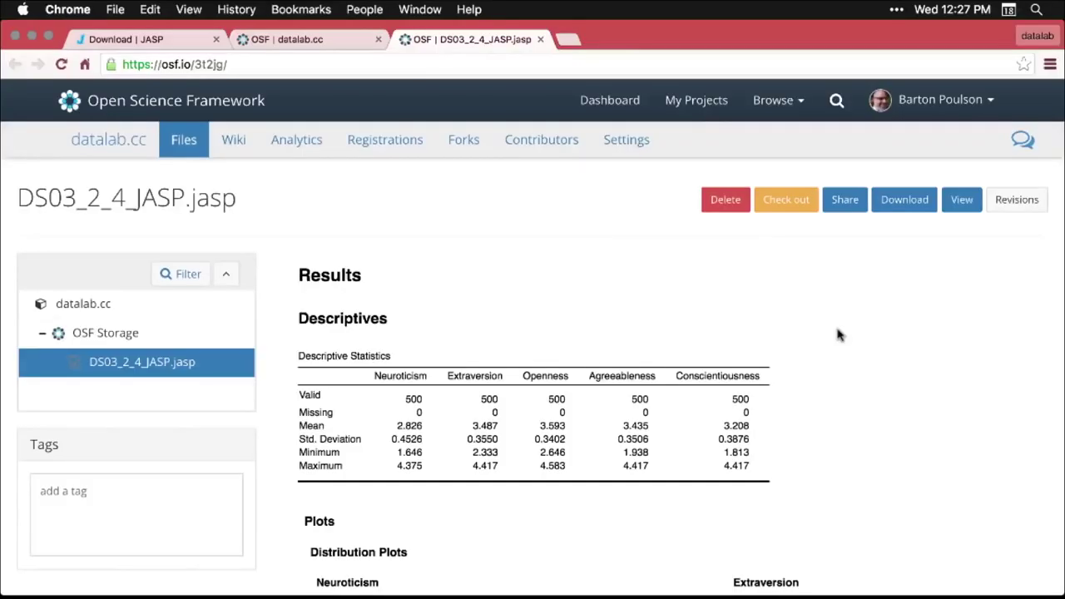
Step: In Chrome, highlight the web address of the DS03_2_4_JASP.jasp page on OSF and look through its shared results and plots
{"action": "left_click", "coordinate": [413, 67]}
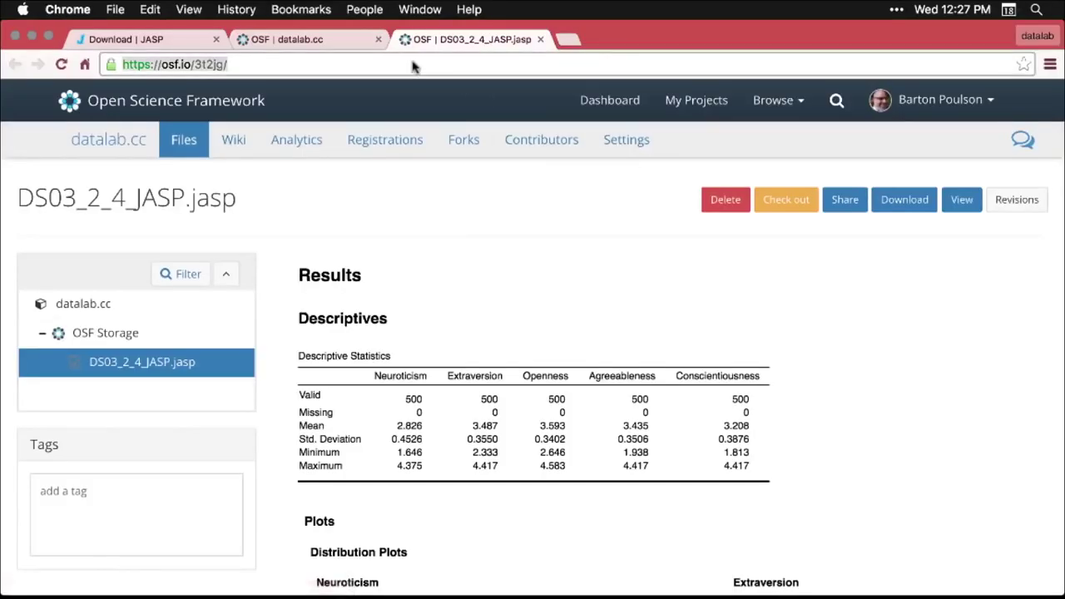
{"action": "left_click", "coordinate": [907, 355]}
{"action": "scroll", "coordinate": [908, 355], "scroll_direction": "down", "scroll_amount": 1}
{"action": "scroll", "coordinate": [908, 356], "scroll_direction": "down", "scroll_amount": 3}
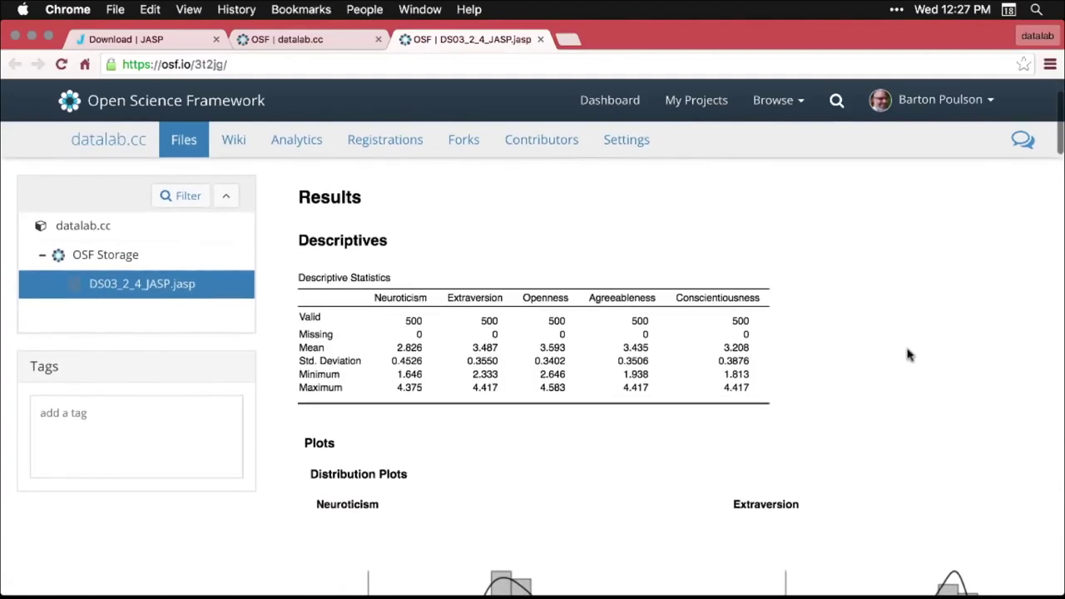
{"action": "scroll", "coordinate": [908, 355], "scroll_direction": "down", "scroll_amount": 15}
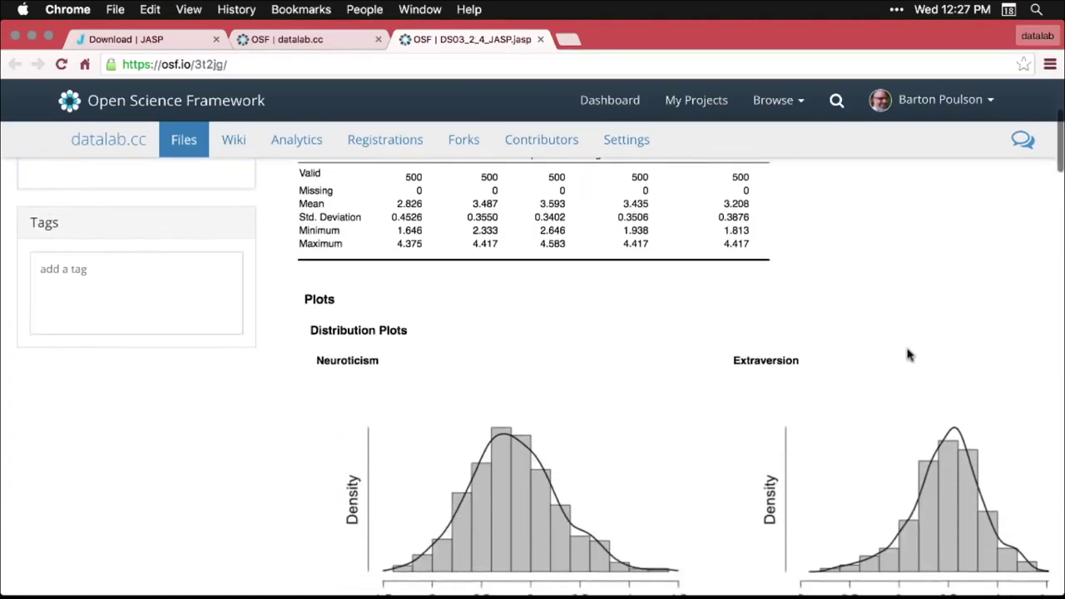
{"action": "scroll", "coordinate": [909, 355], "scroll_direction": "down", "scroll_amount": 15}
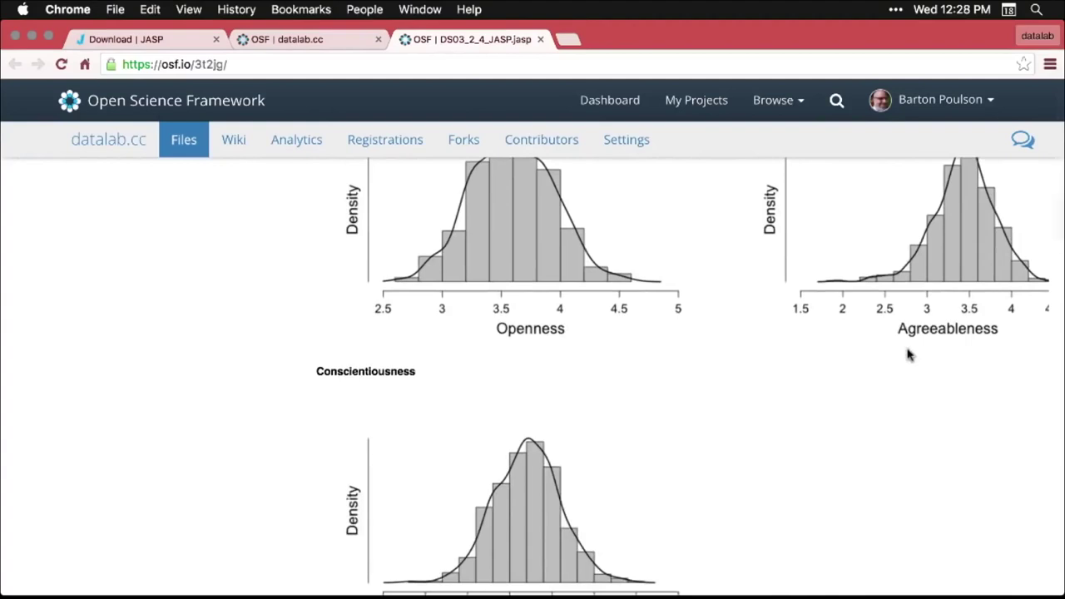
{"action": "scroll", "coordinate": [908, 355], "scroll_direction": "down", "scroll_amount": 20}
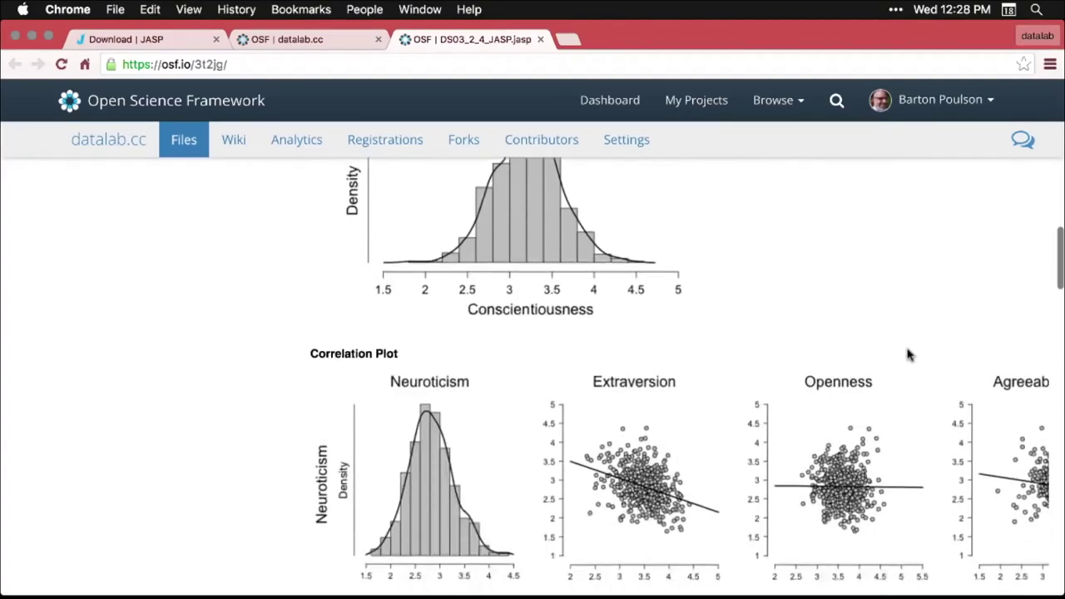
{"action": "scroll", "coordinate": [908, 355], "scroll_direction": "down", "scroll_amount": 12}
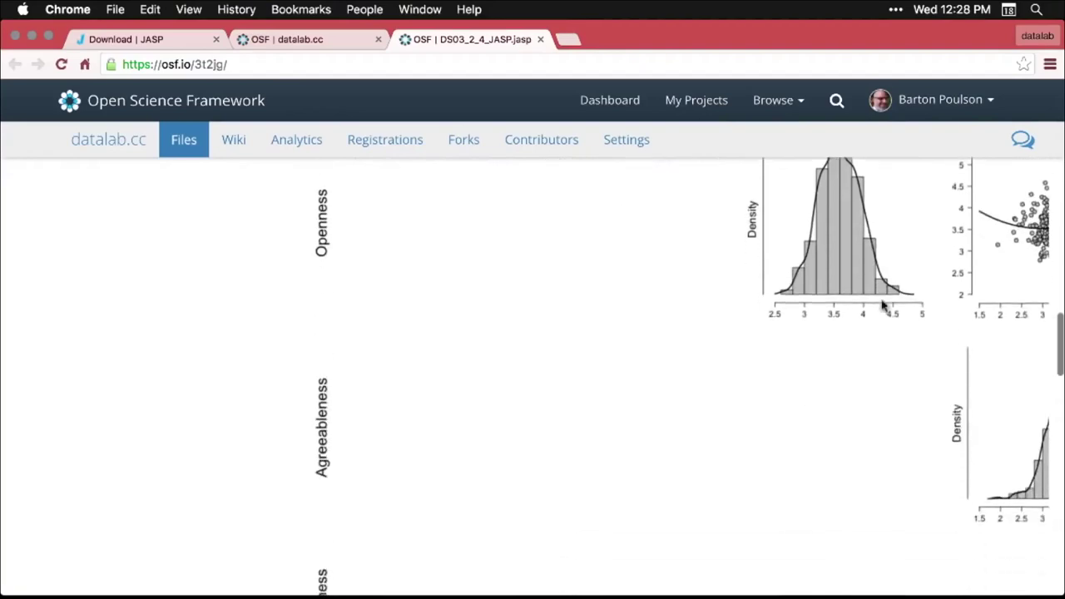
{"action": "scroll", "coordinate": [883, 297], "scroll_direction": "up", "scroll_amount": 20}
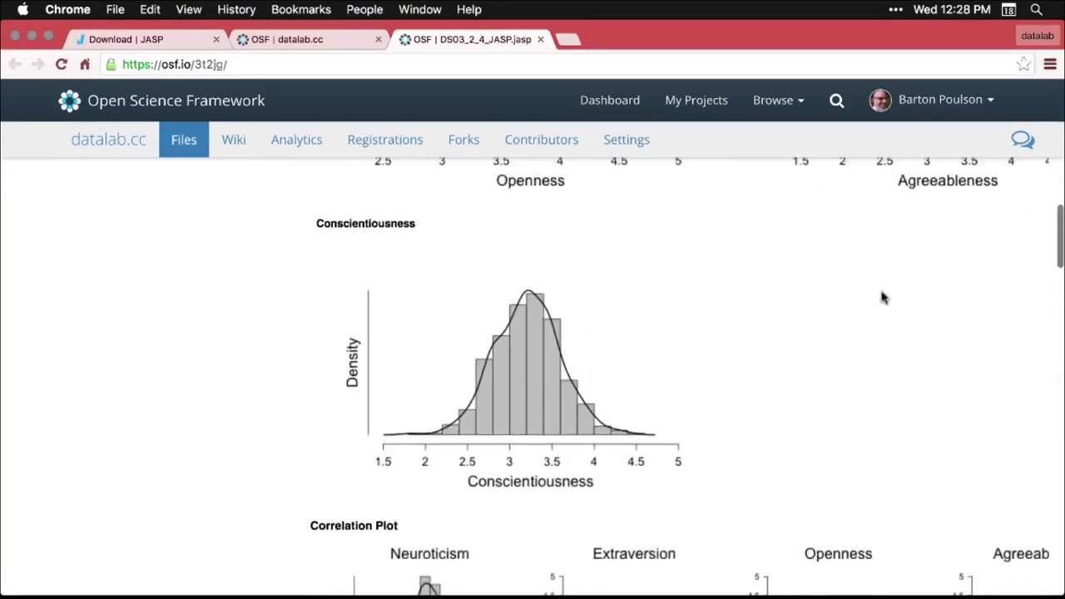
{"action": "scroll", "coordinate": [884, 297], "scroll_direction": "up", "scroll_amount": 10}
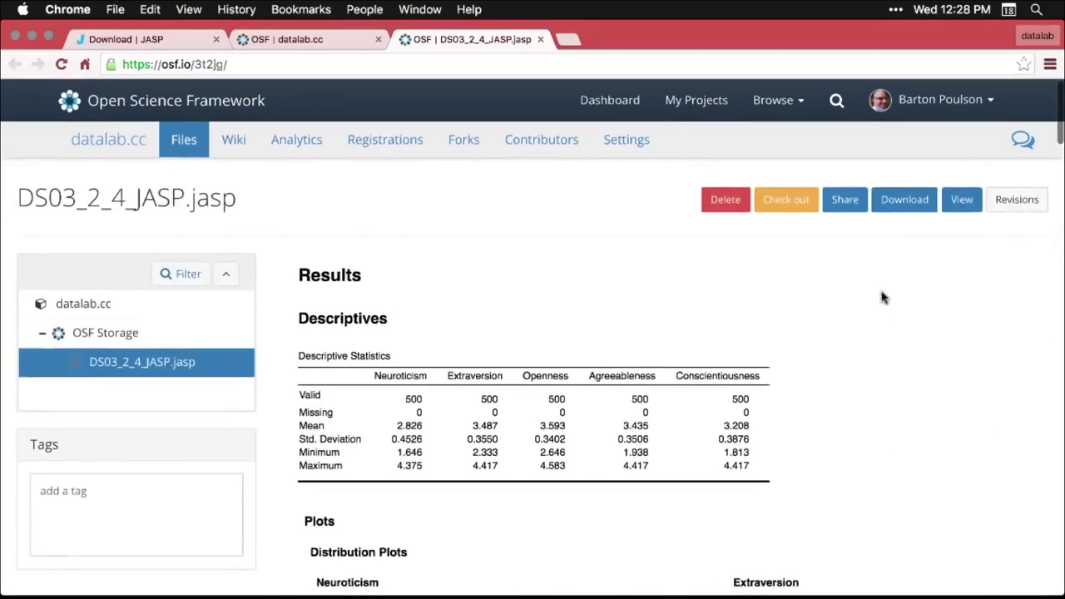